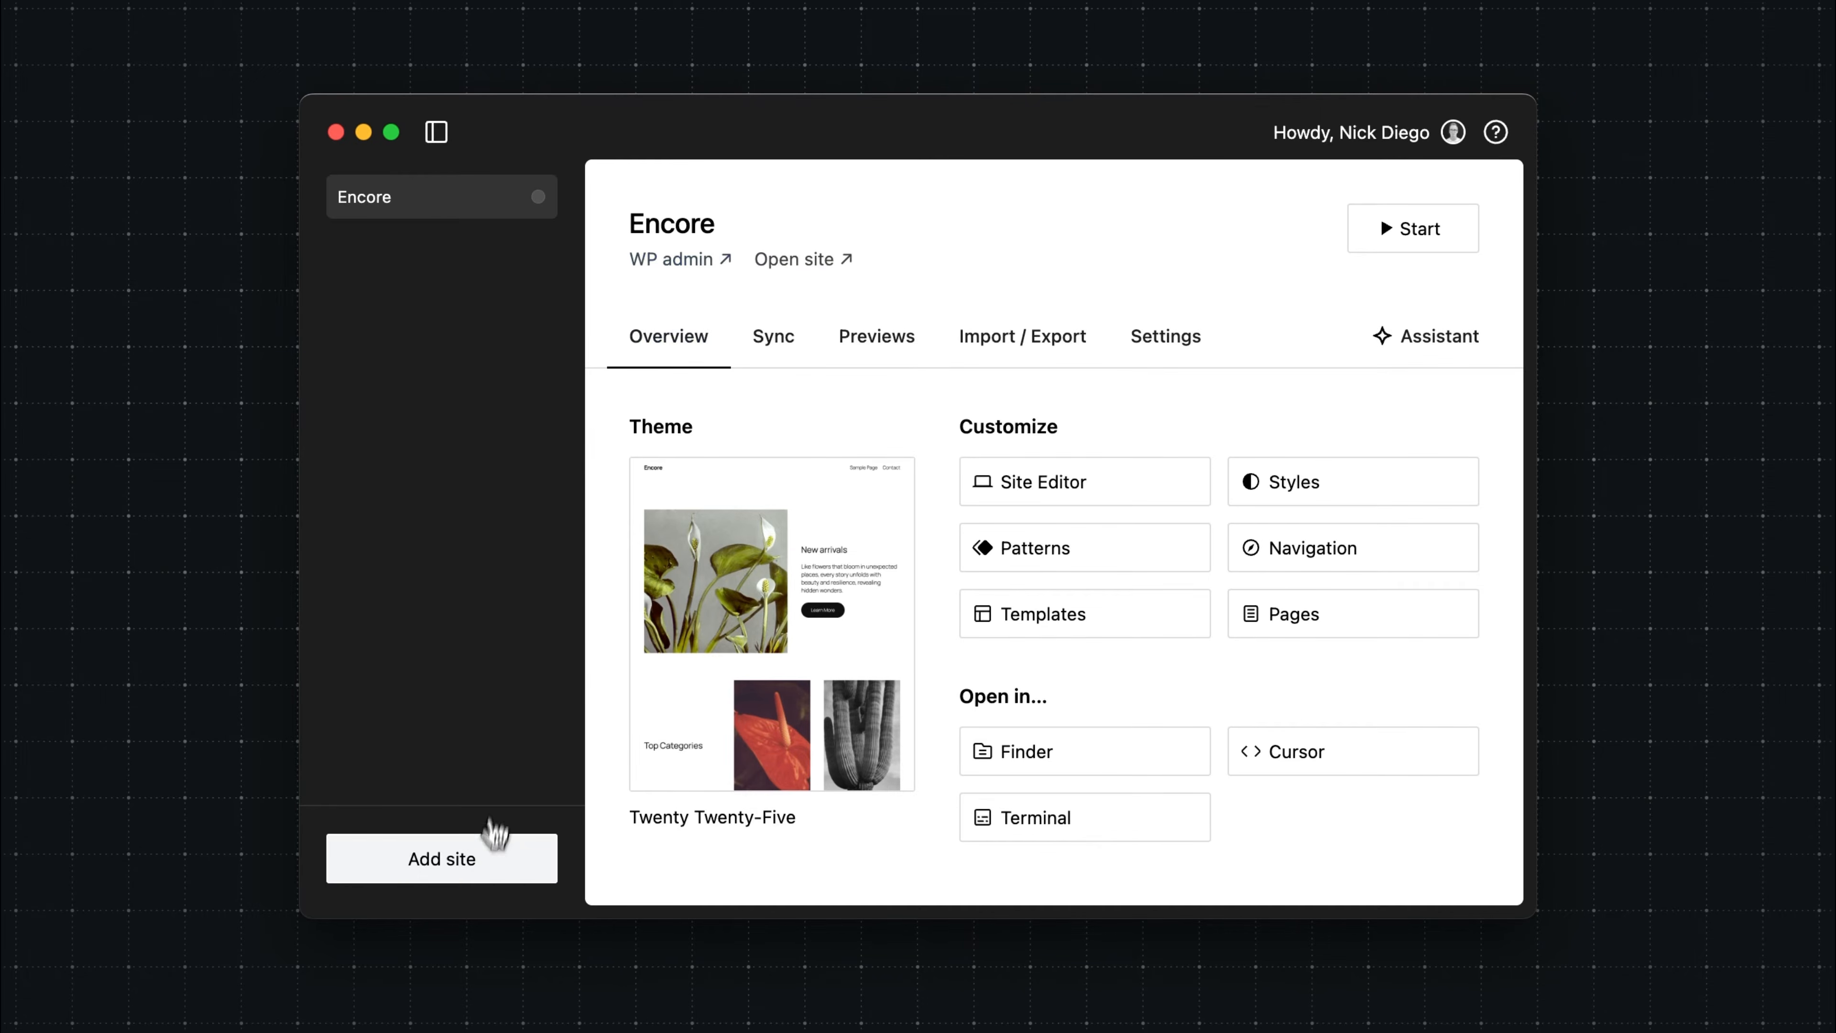
- Start adding a local site named "Push to Prod" and show its advanced settings
click(485, 883)
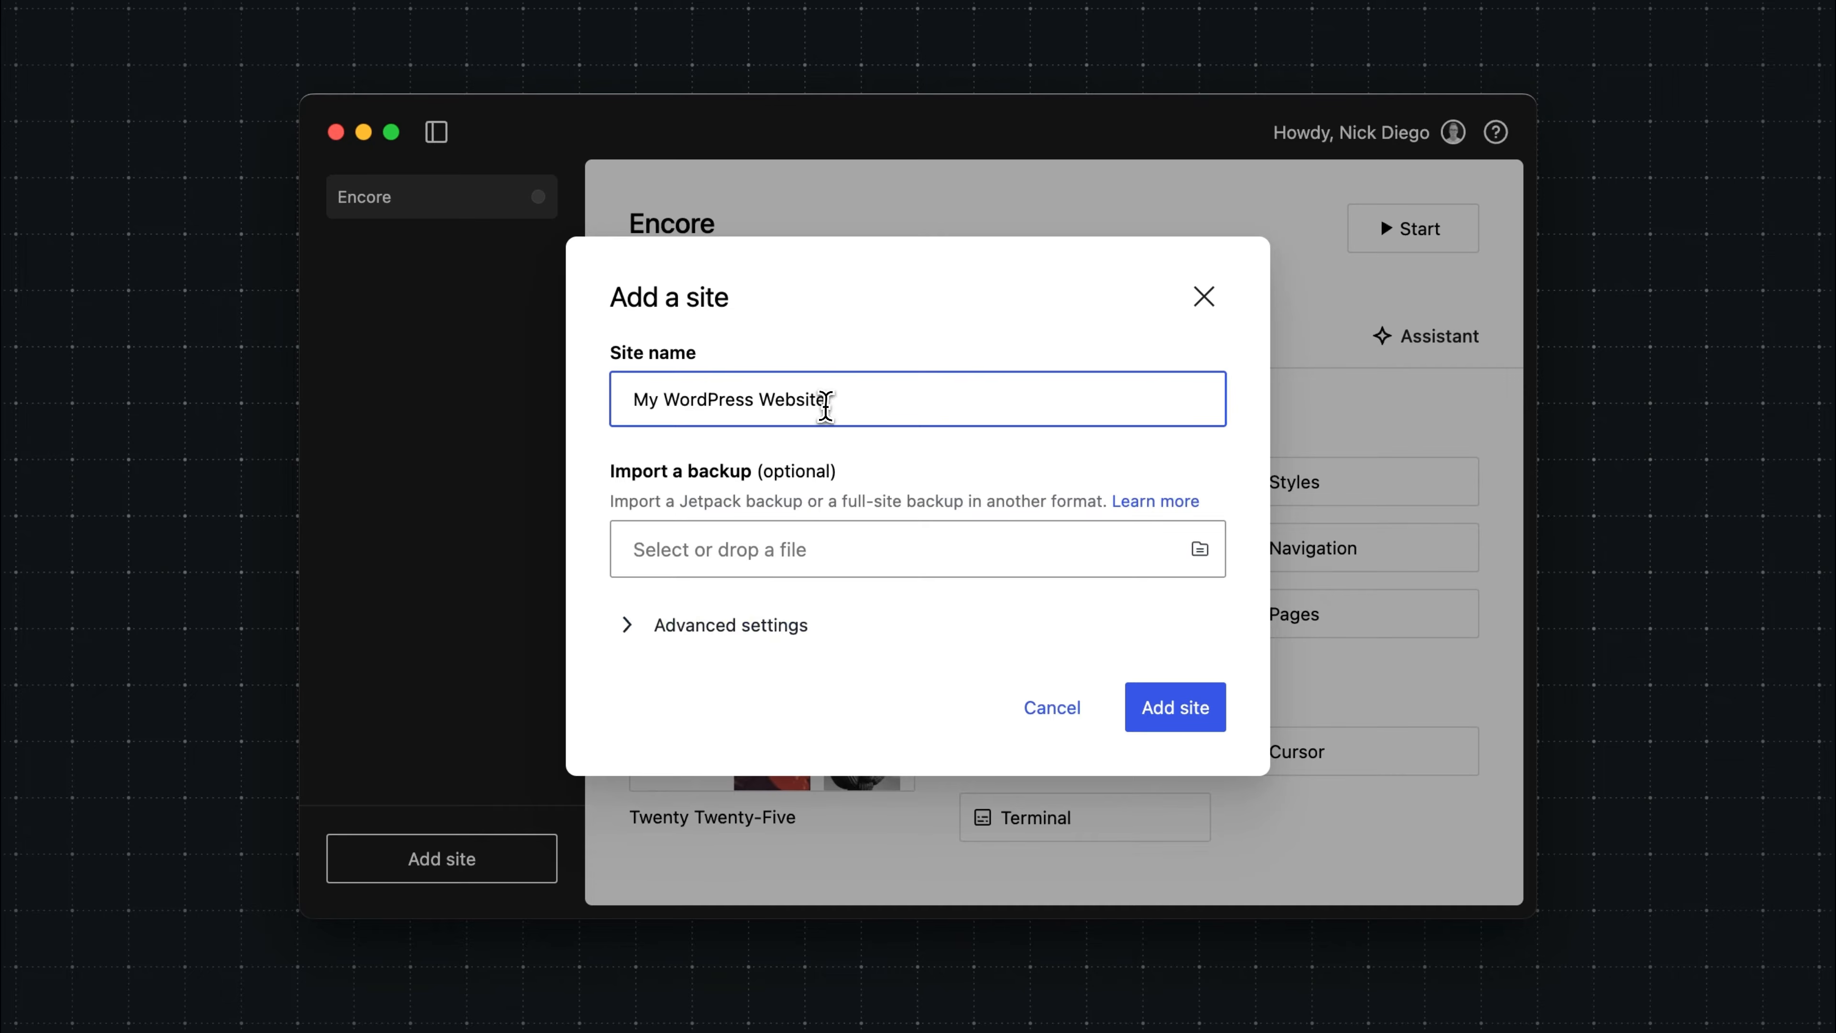
drag(825, 403, 615, 402)
text(Push to Prod)
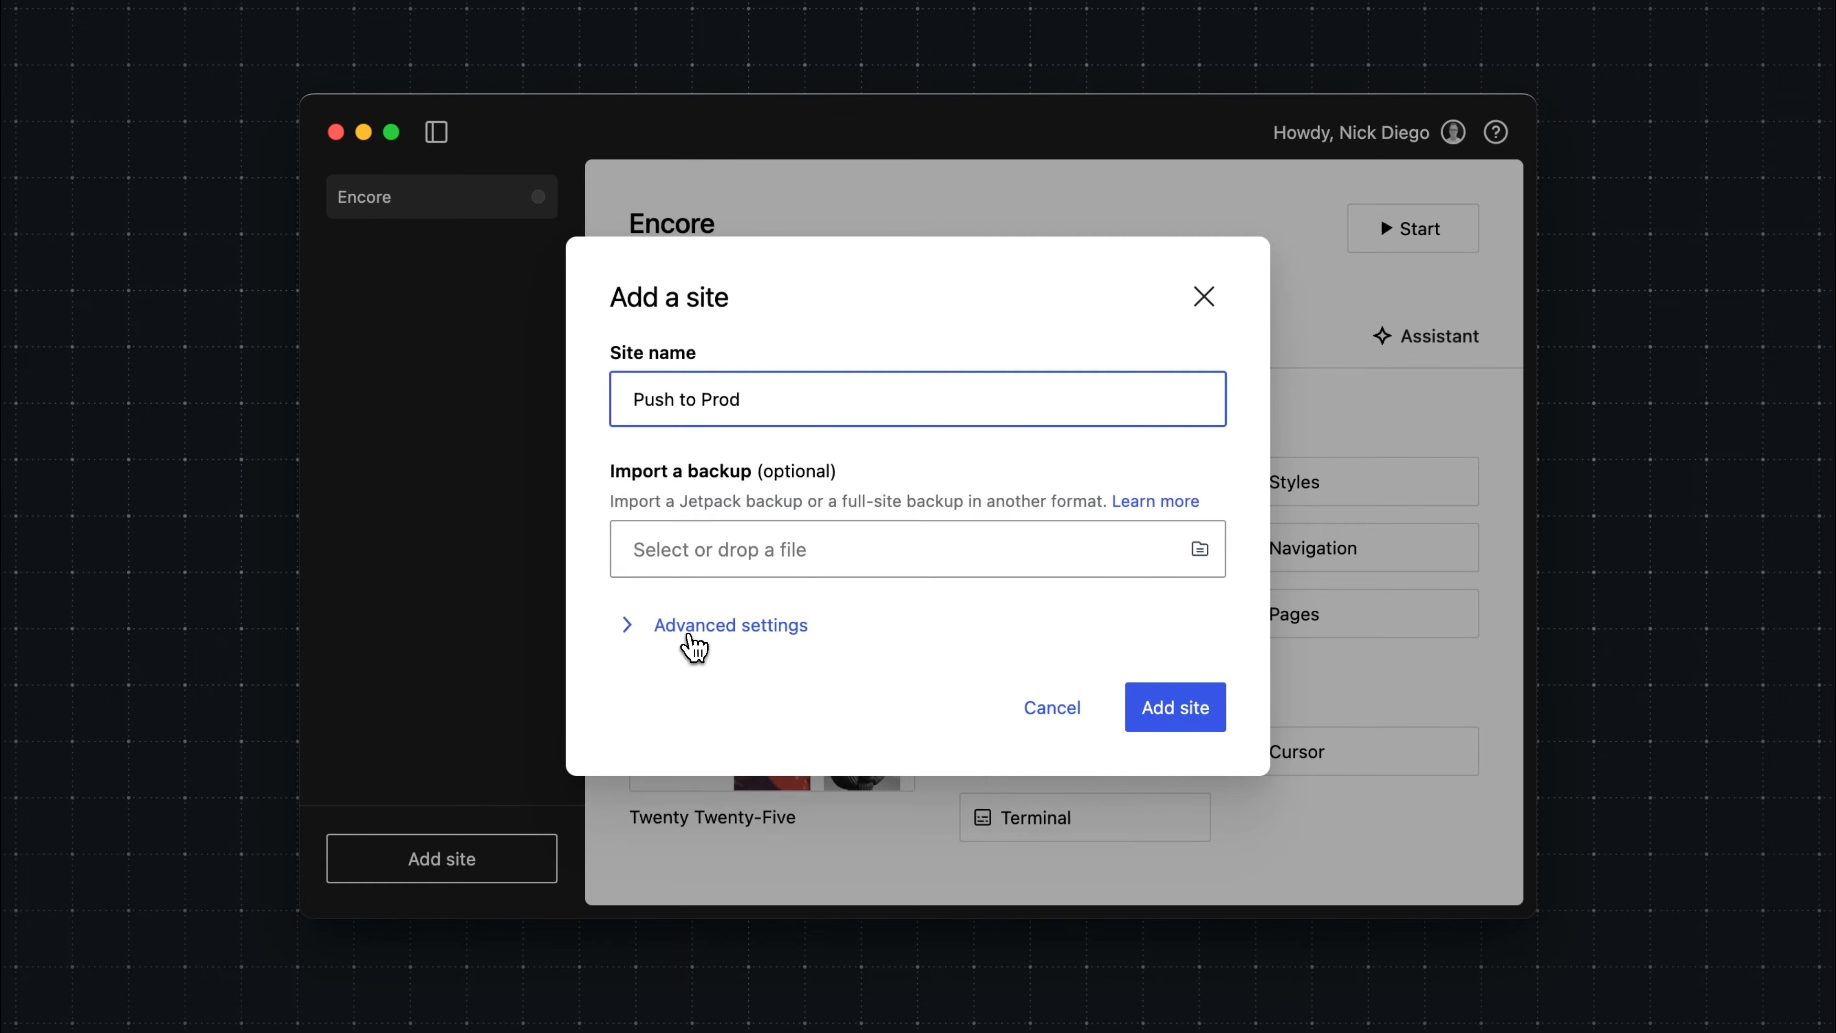
click(689, 626)
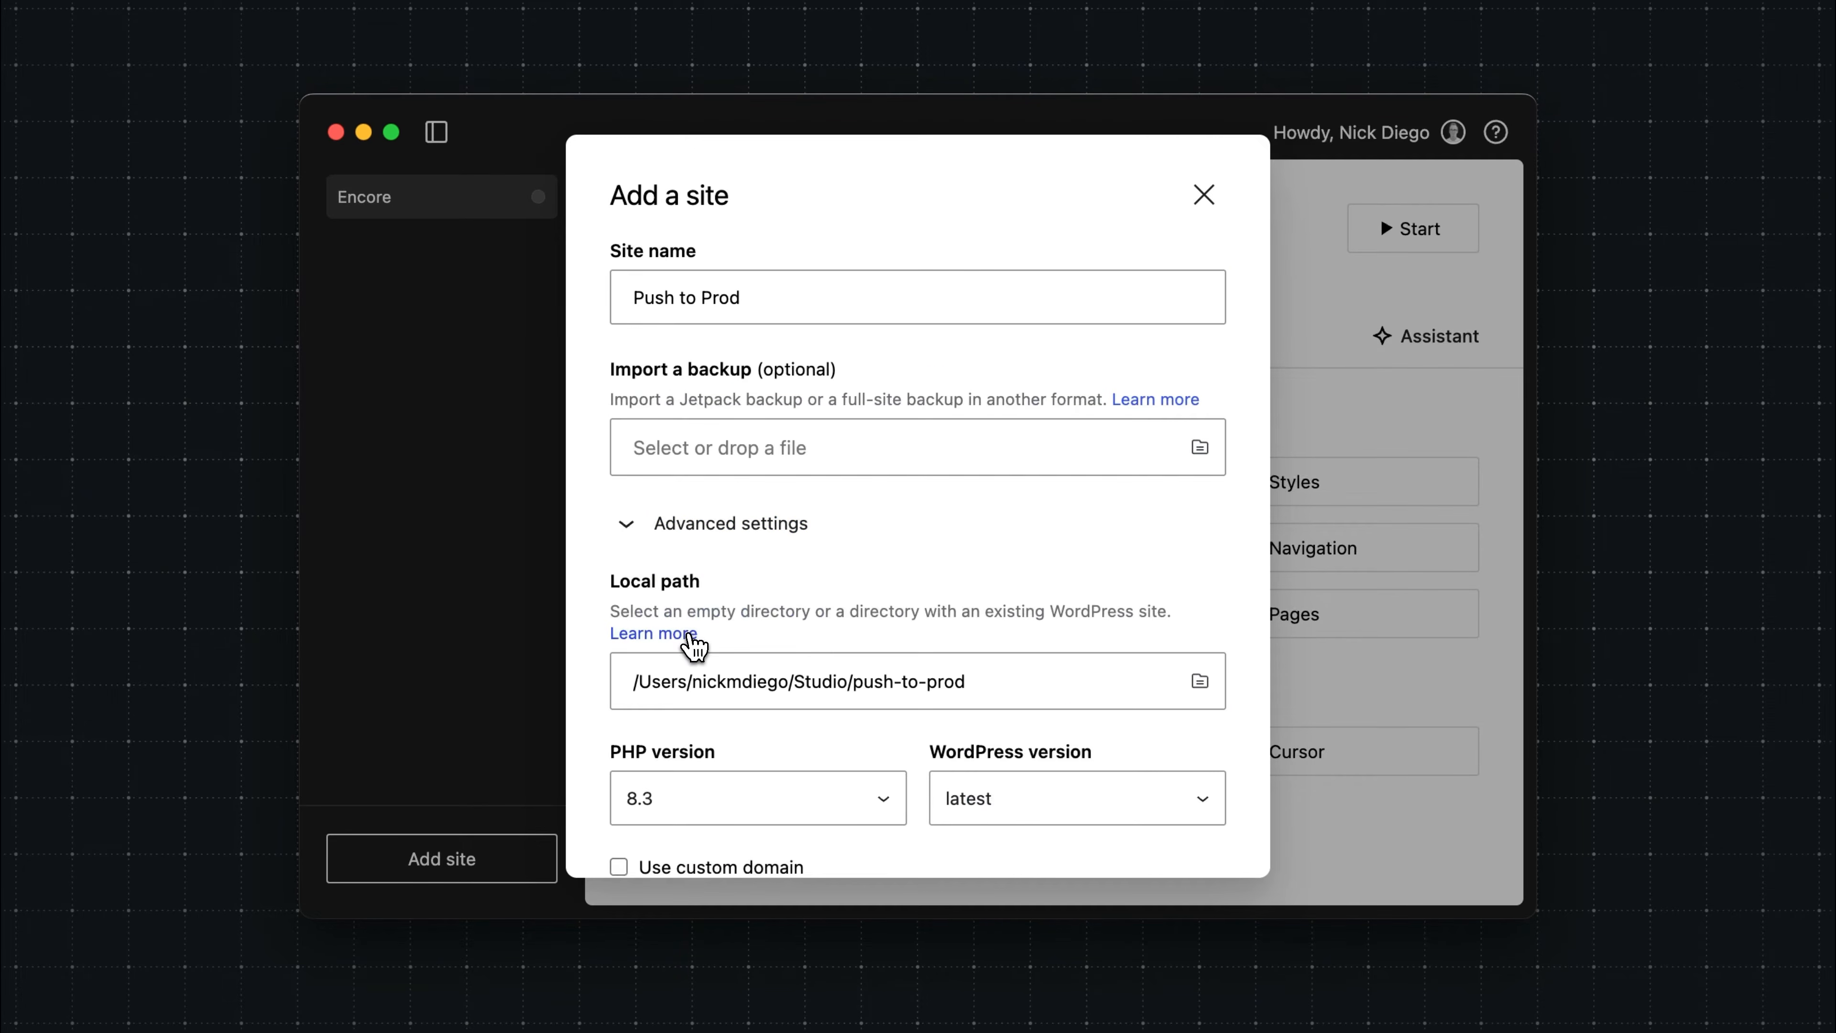
- Examine the PHP and WordPress version choices for the new site, leaving them at 8.3 and latest
scroll(727, 644, down, 3)
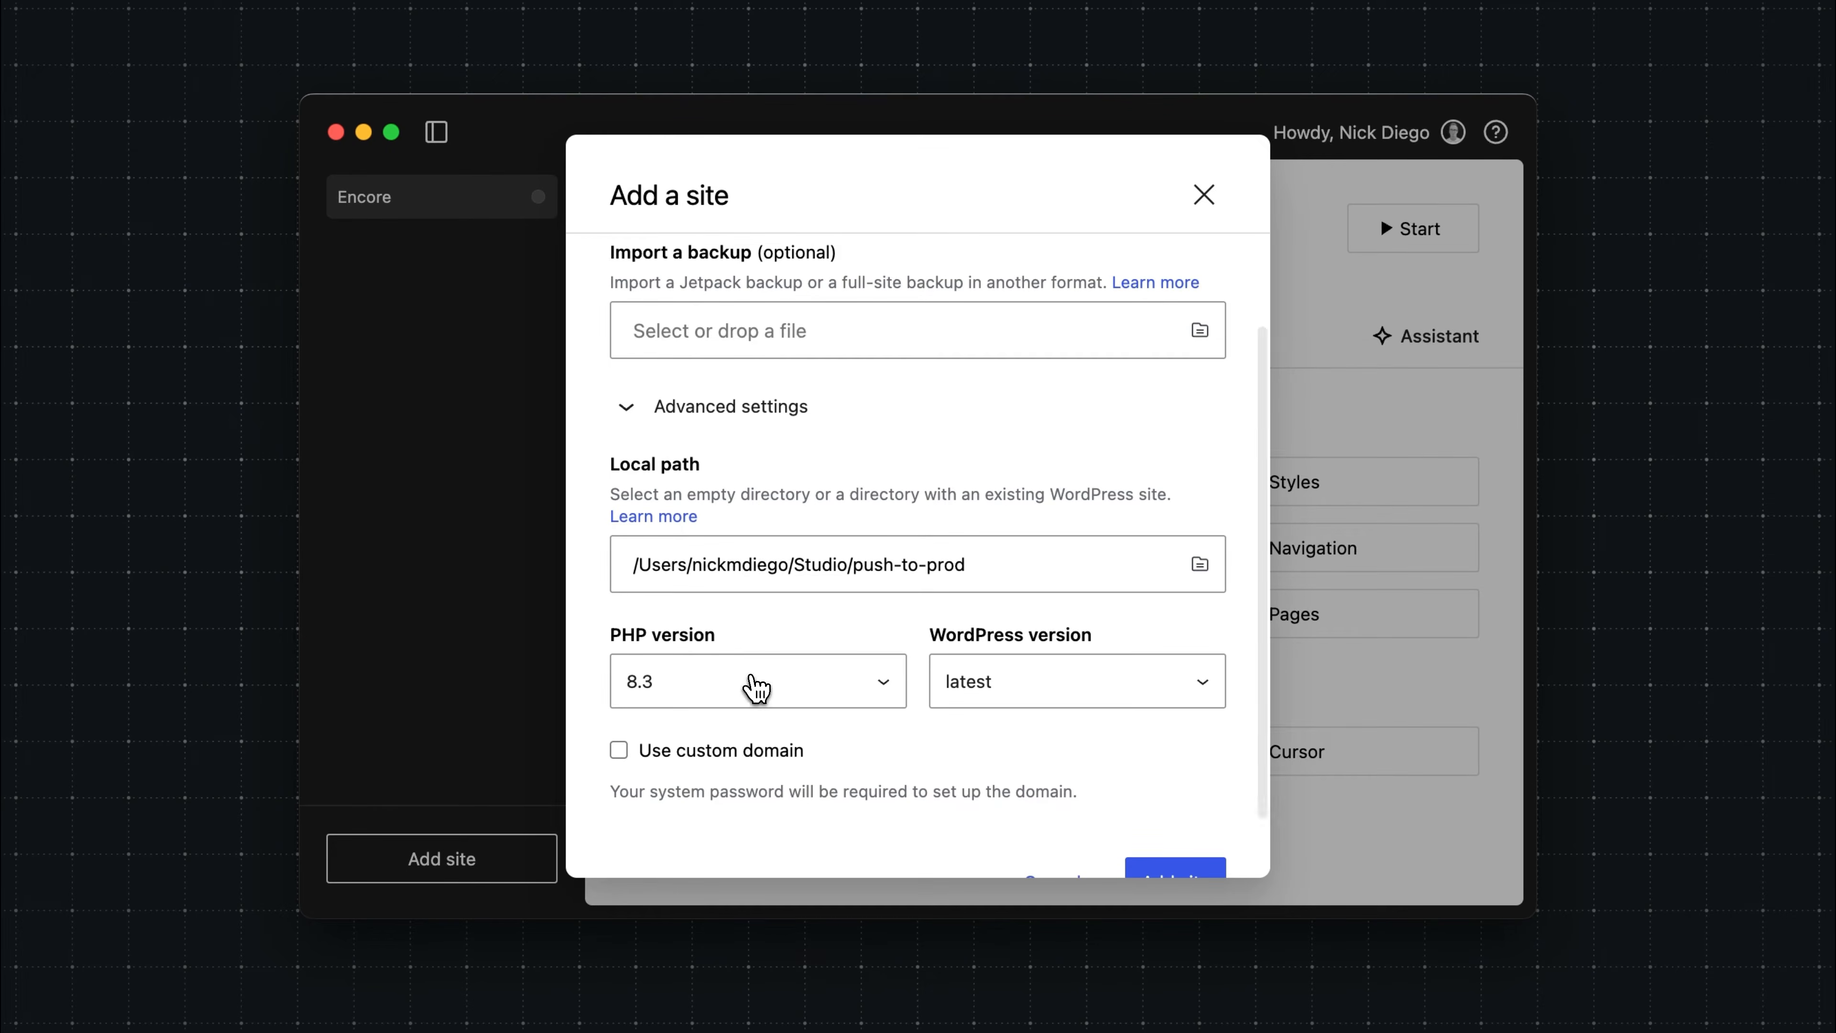
click(752, 683)
click(1004, 693)
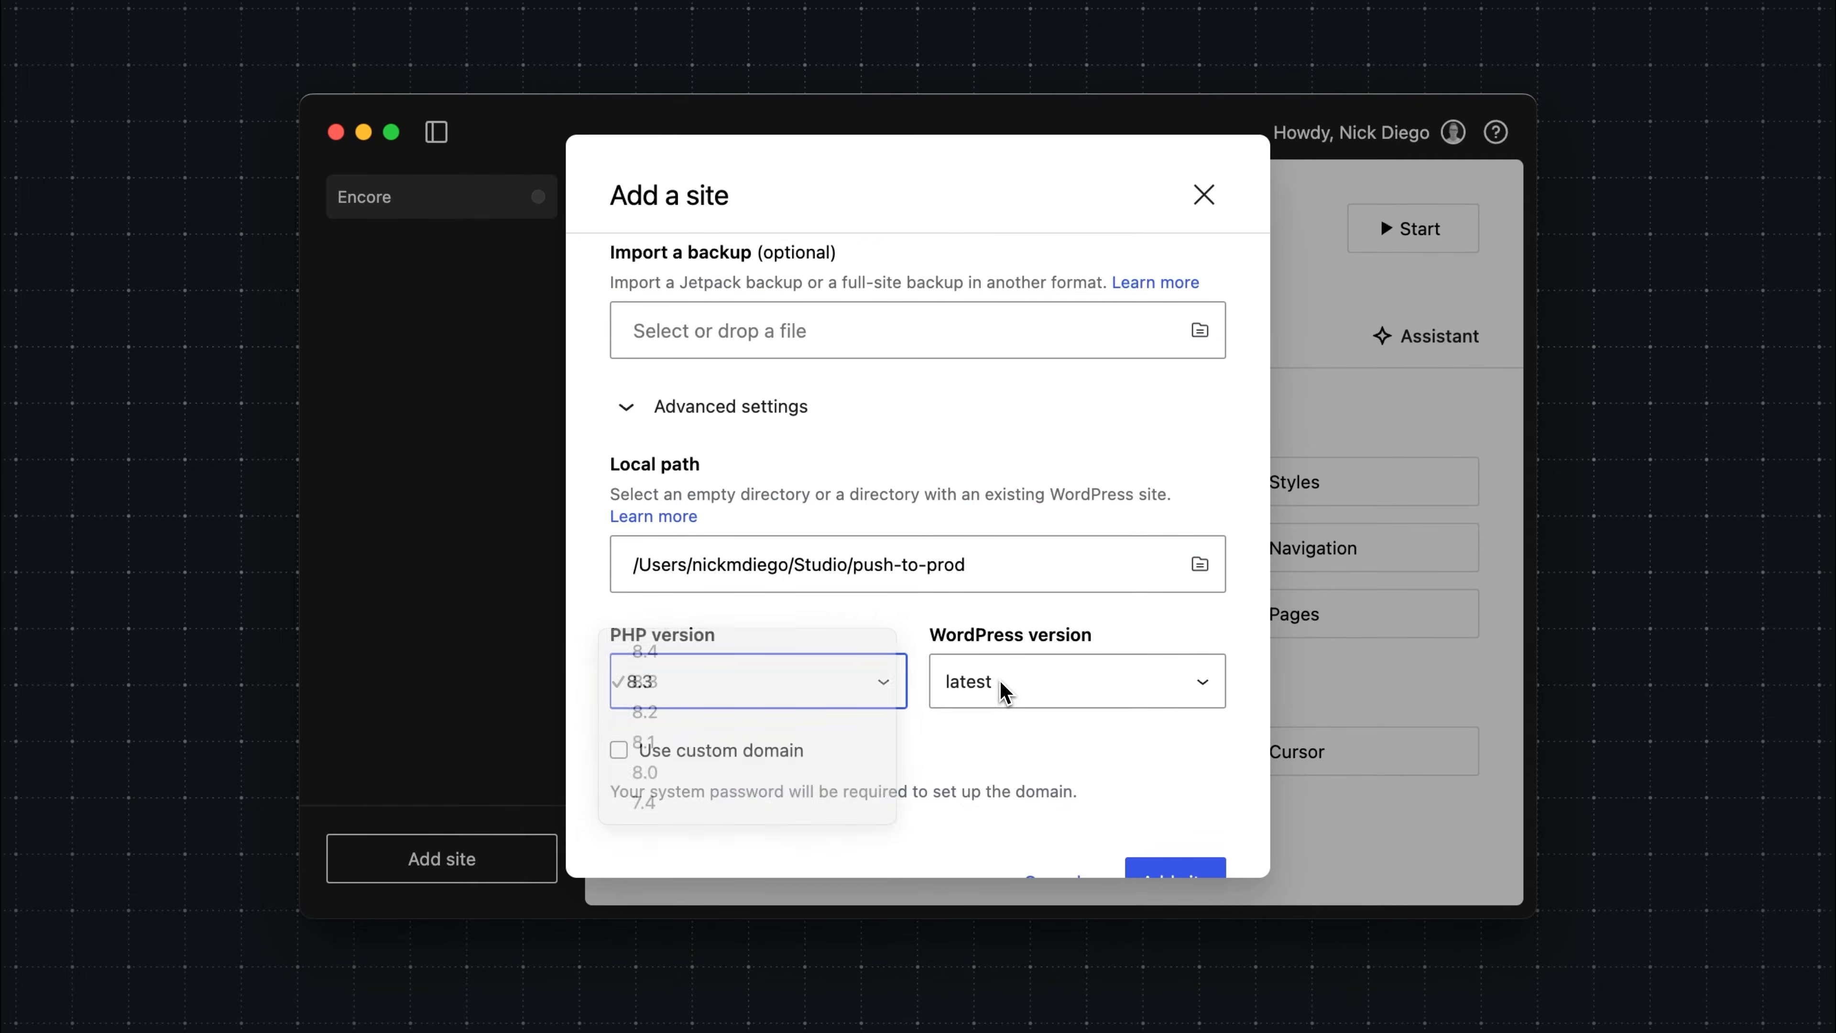
click(1004, 693)
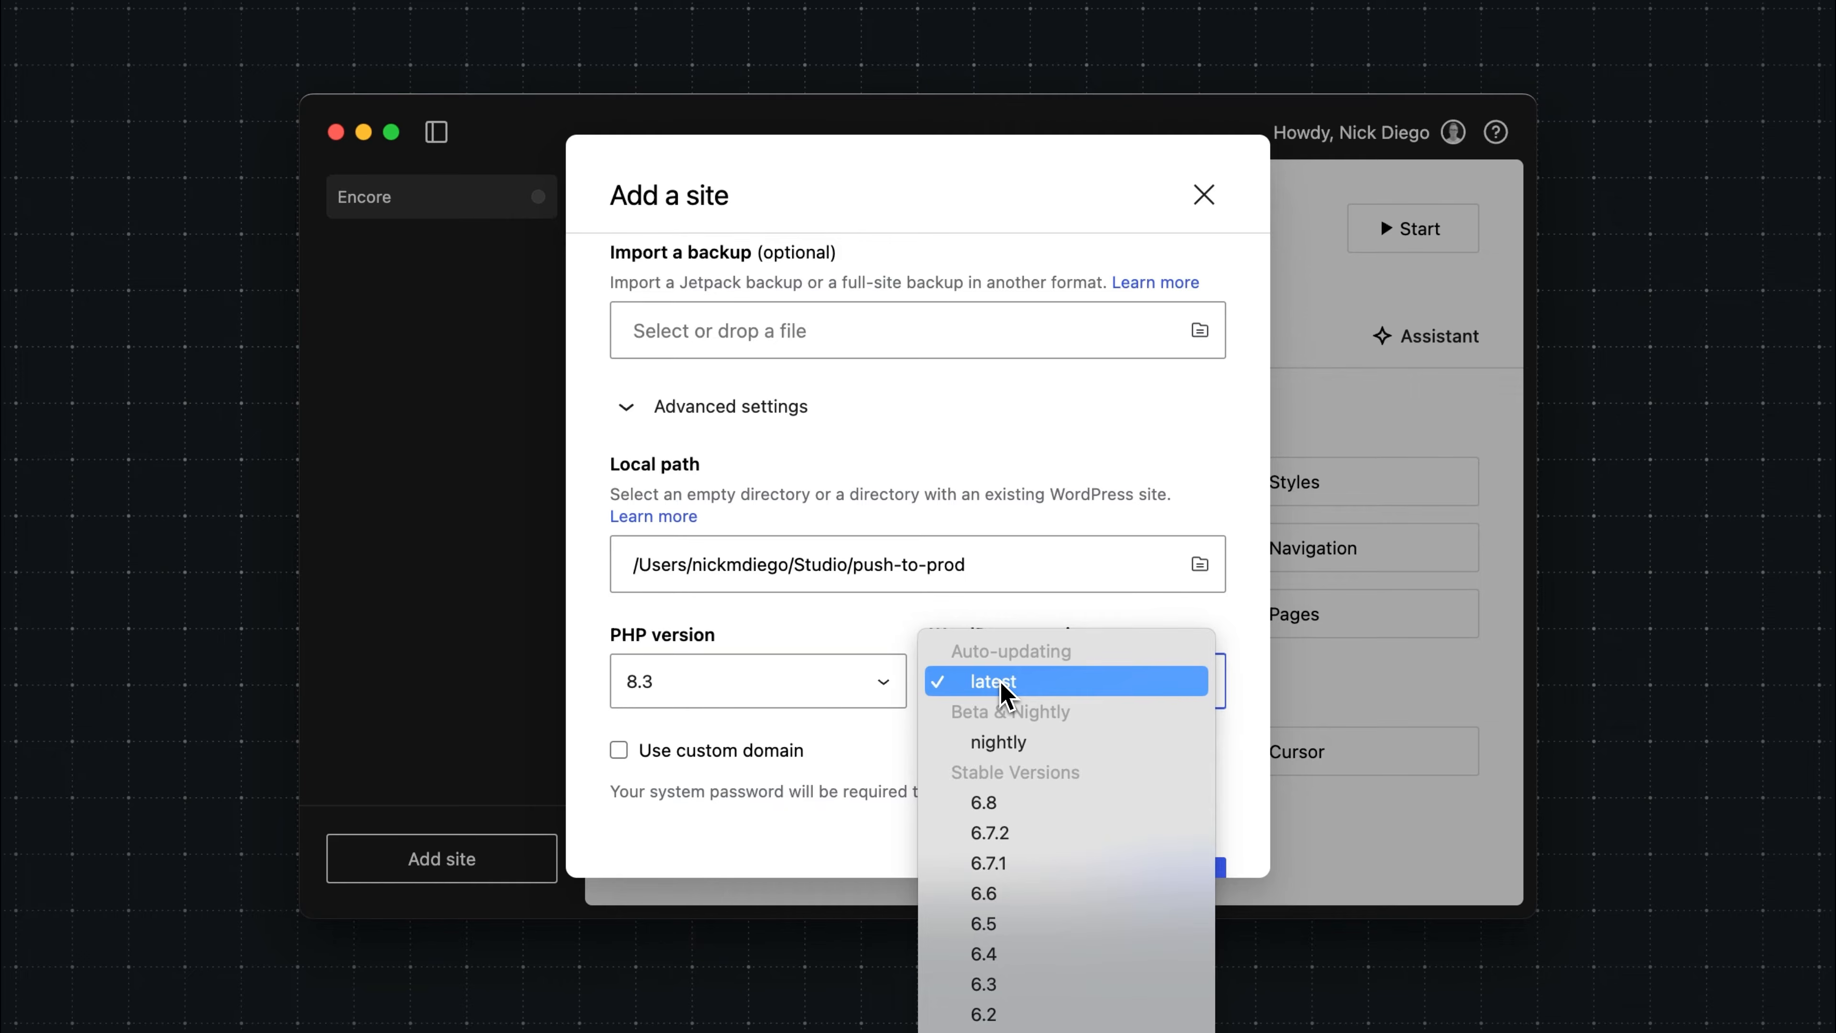
click(896, 655)
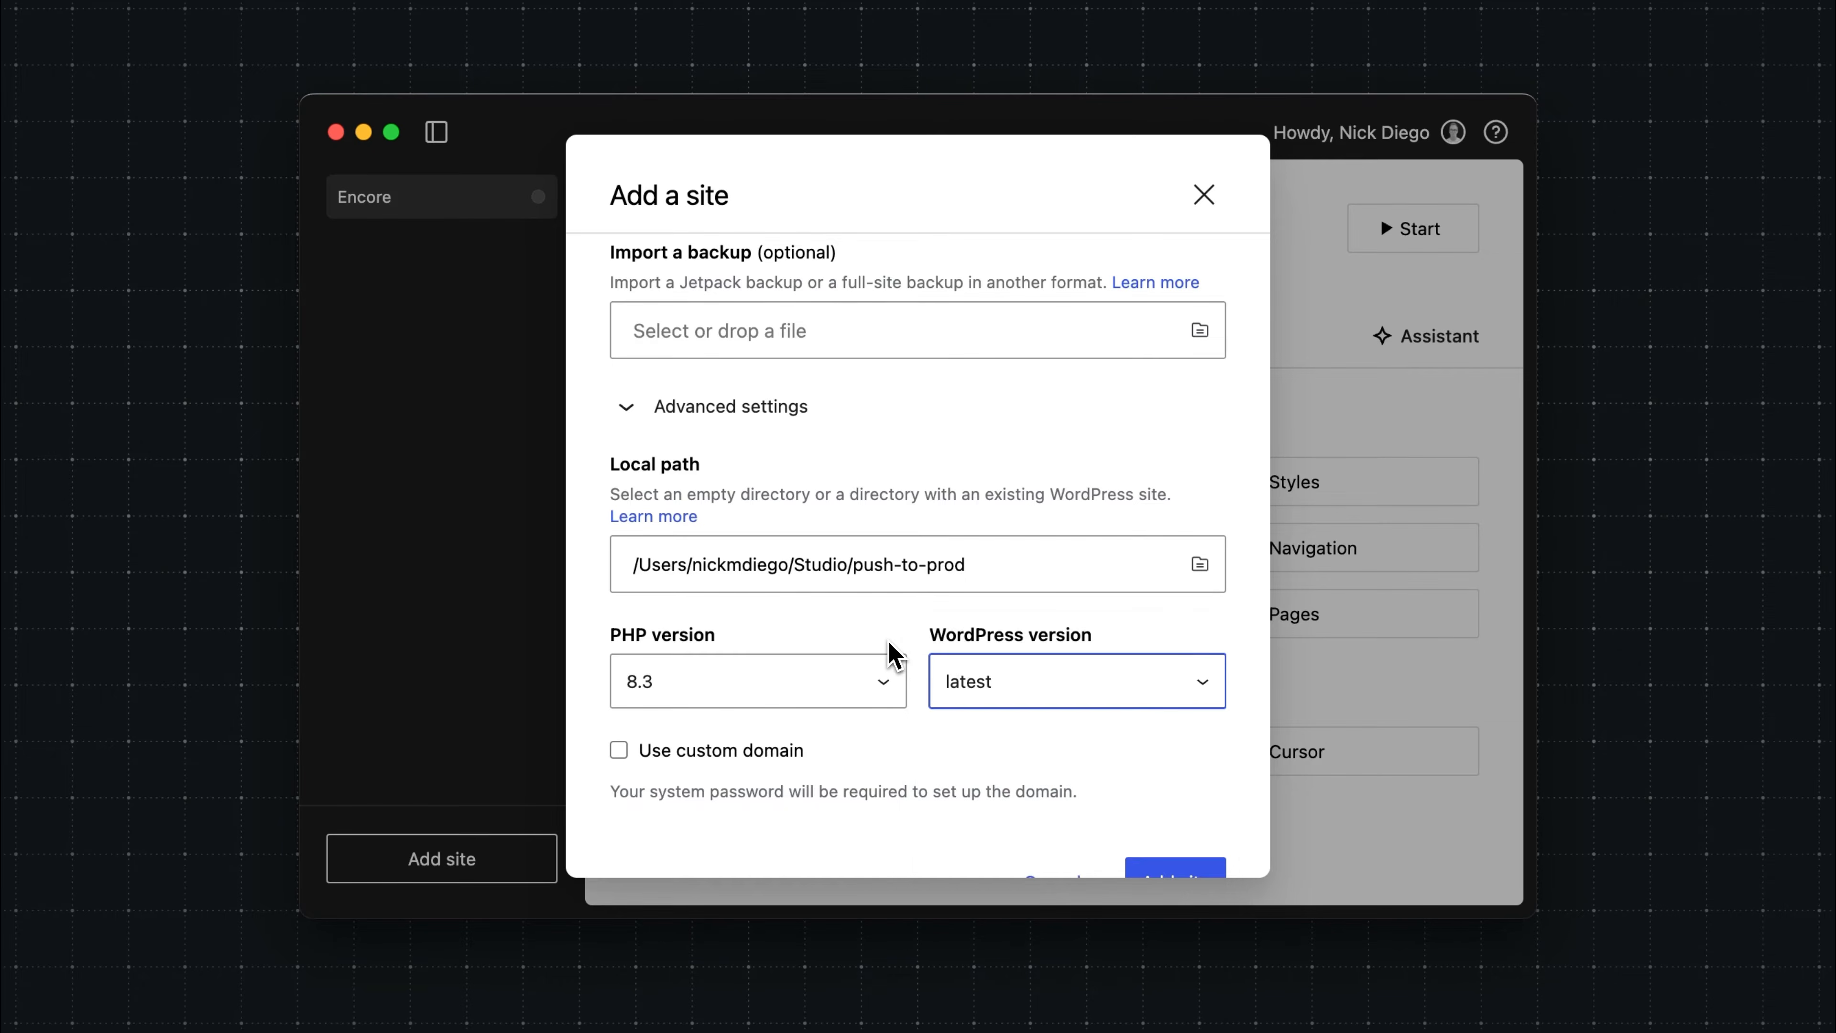
- Inspect the custom domain and HTTPS options, and create the site with the custom domain disabled
scroll(893, 651, down, 2)
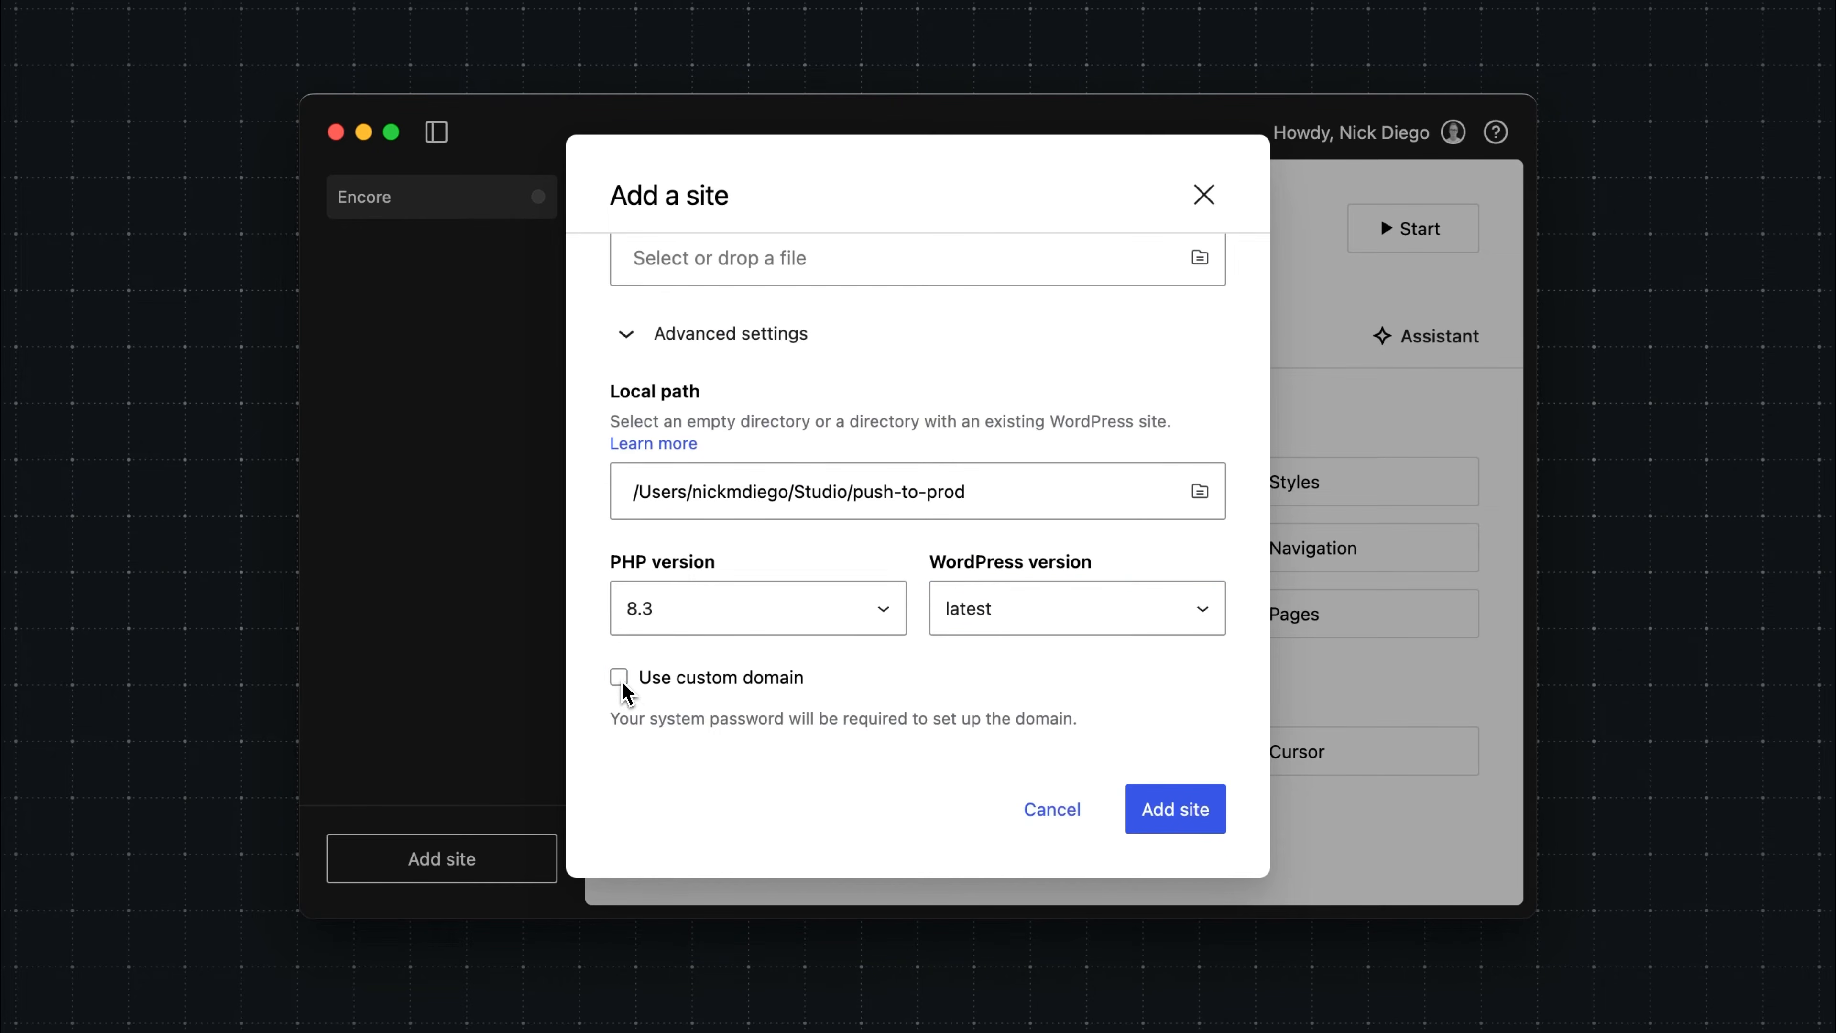
click(620, 680)
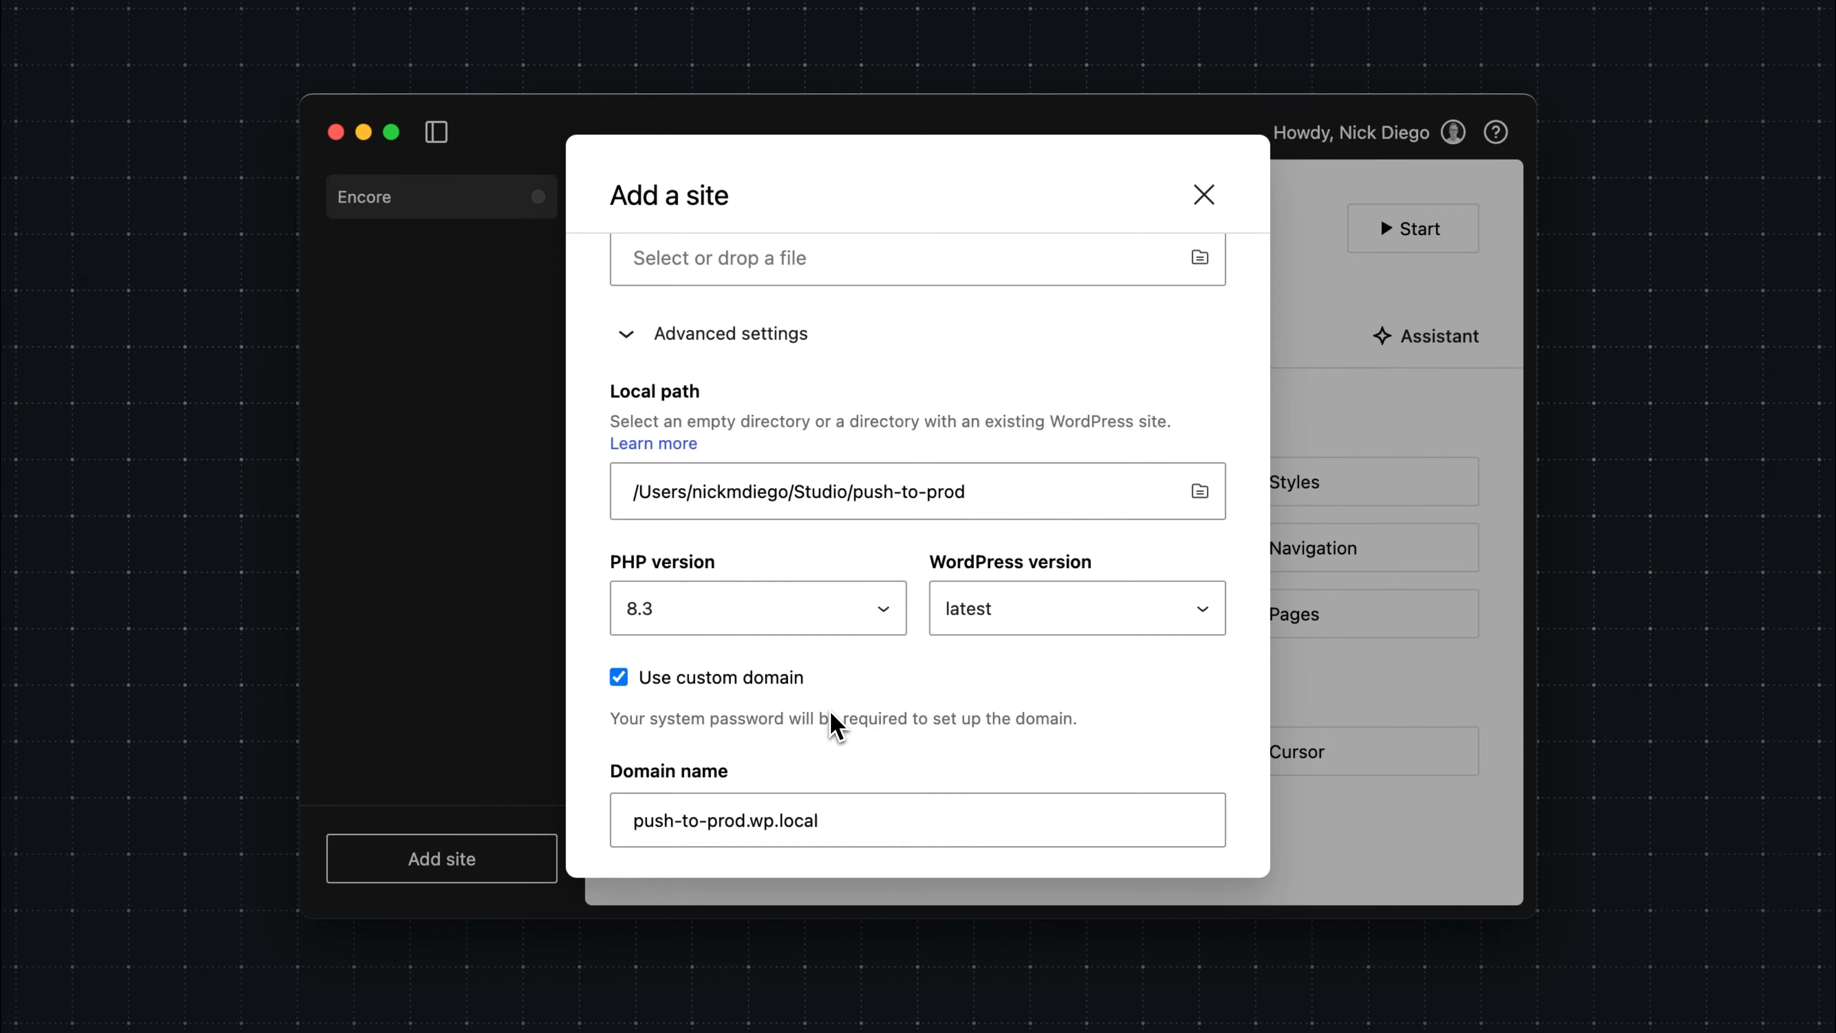
scroll(833, 723, down, 5)
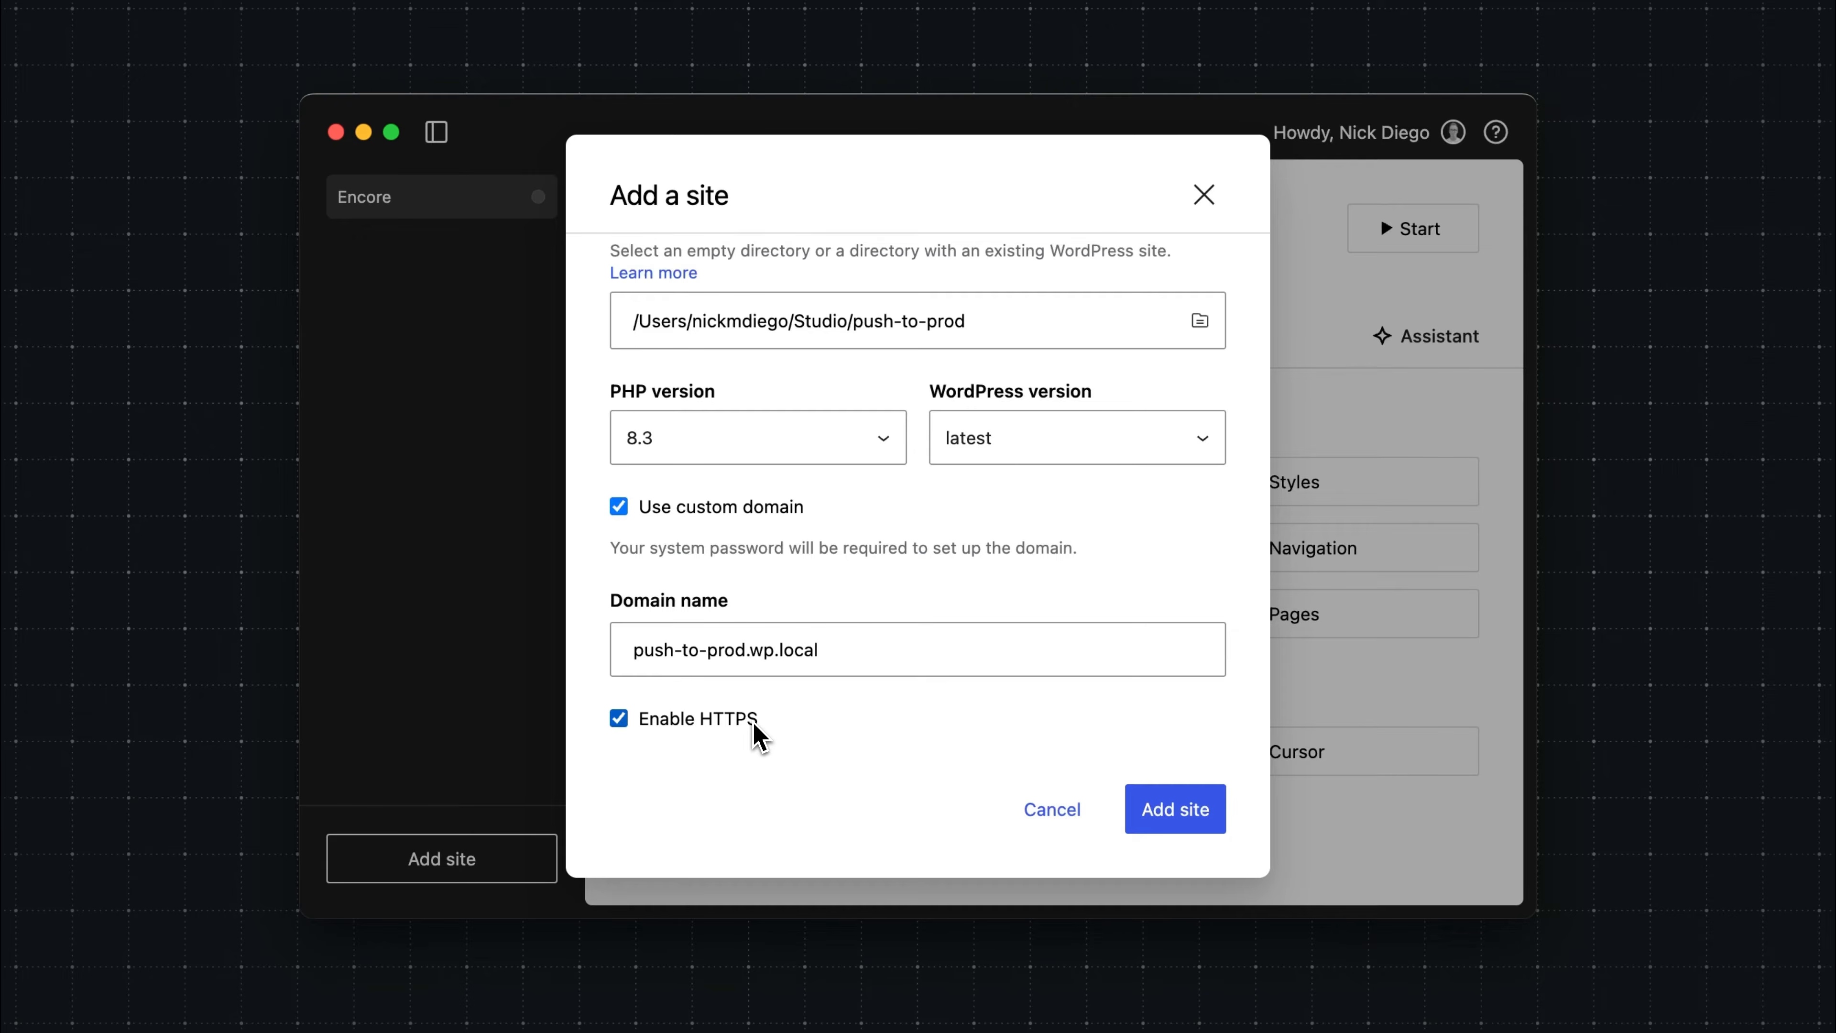
click(621, 508)
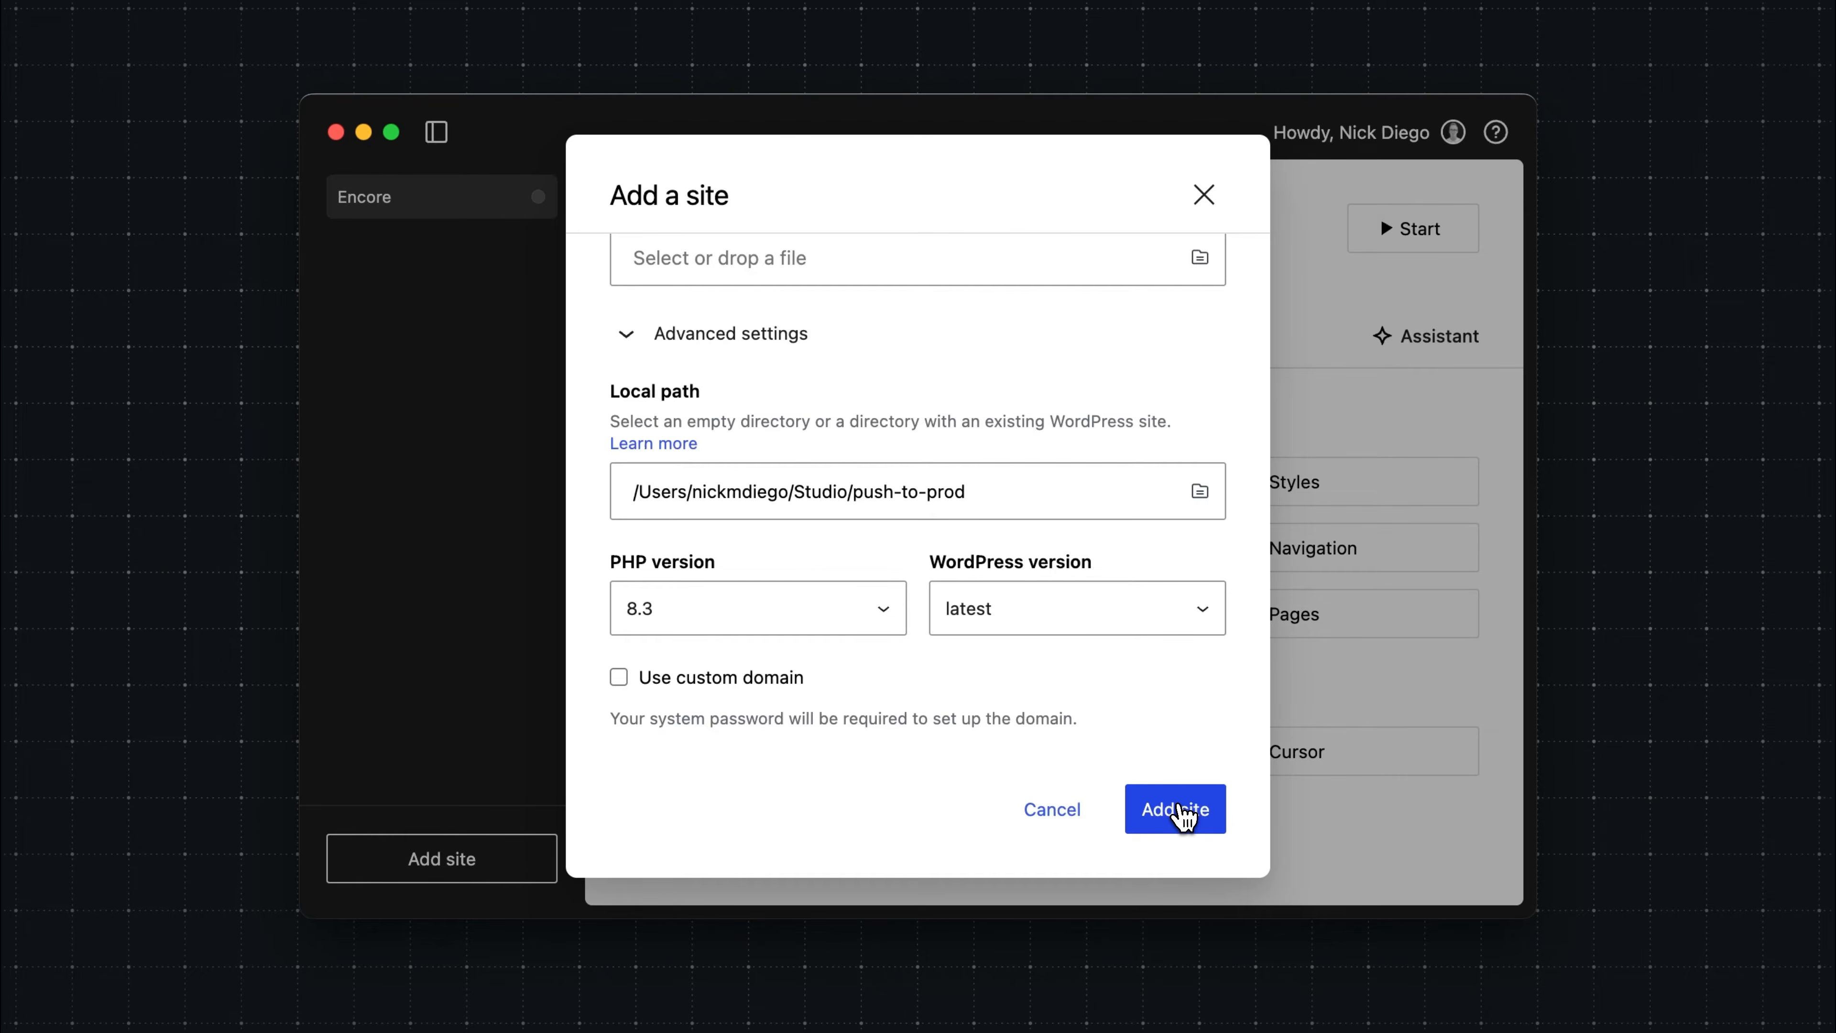
click(1178, 814)
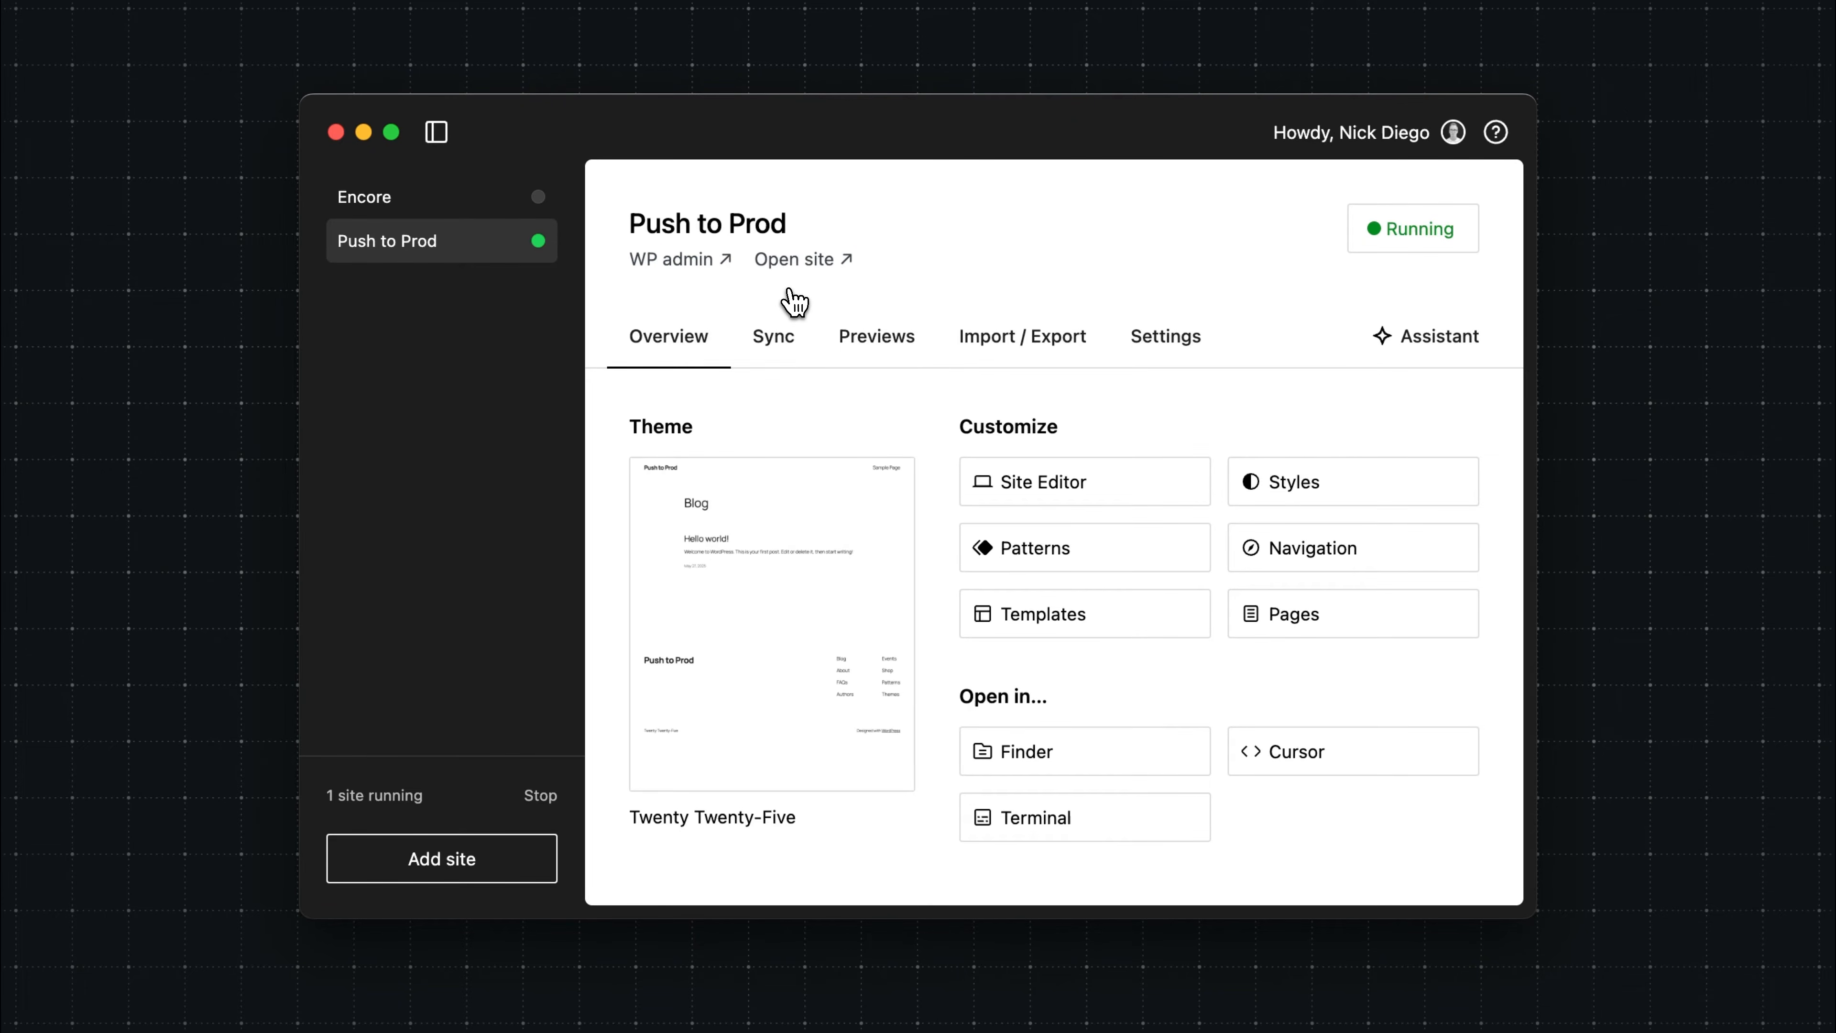
- Inspect the new site's installed themes in WP admin and its front end in the browser
click(693, 261)
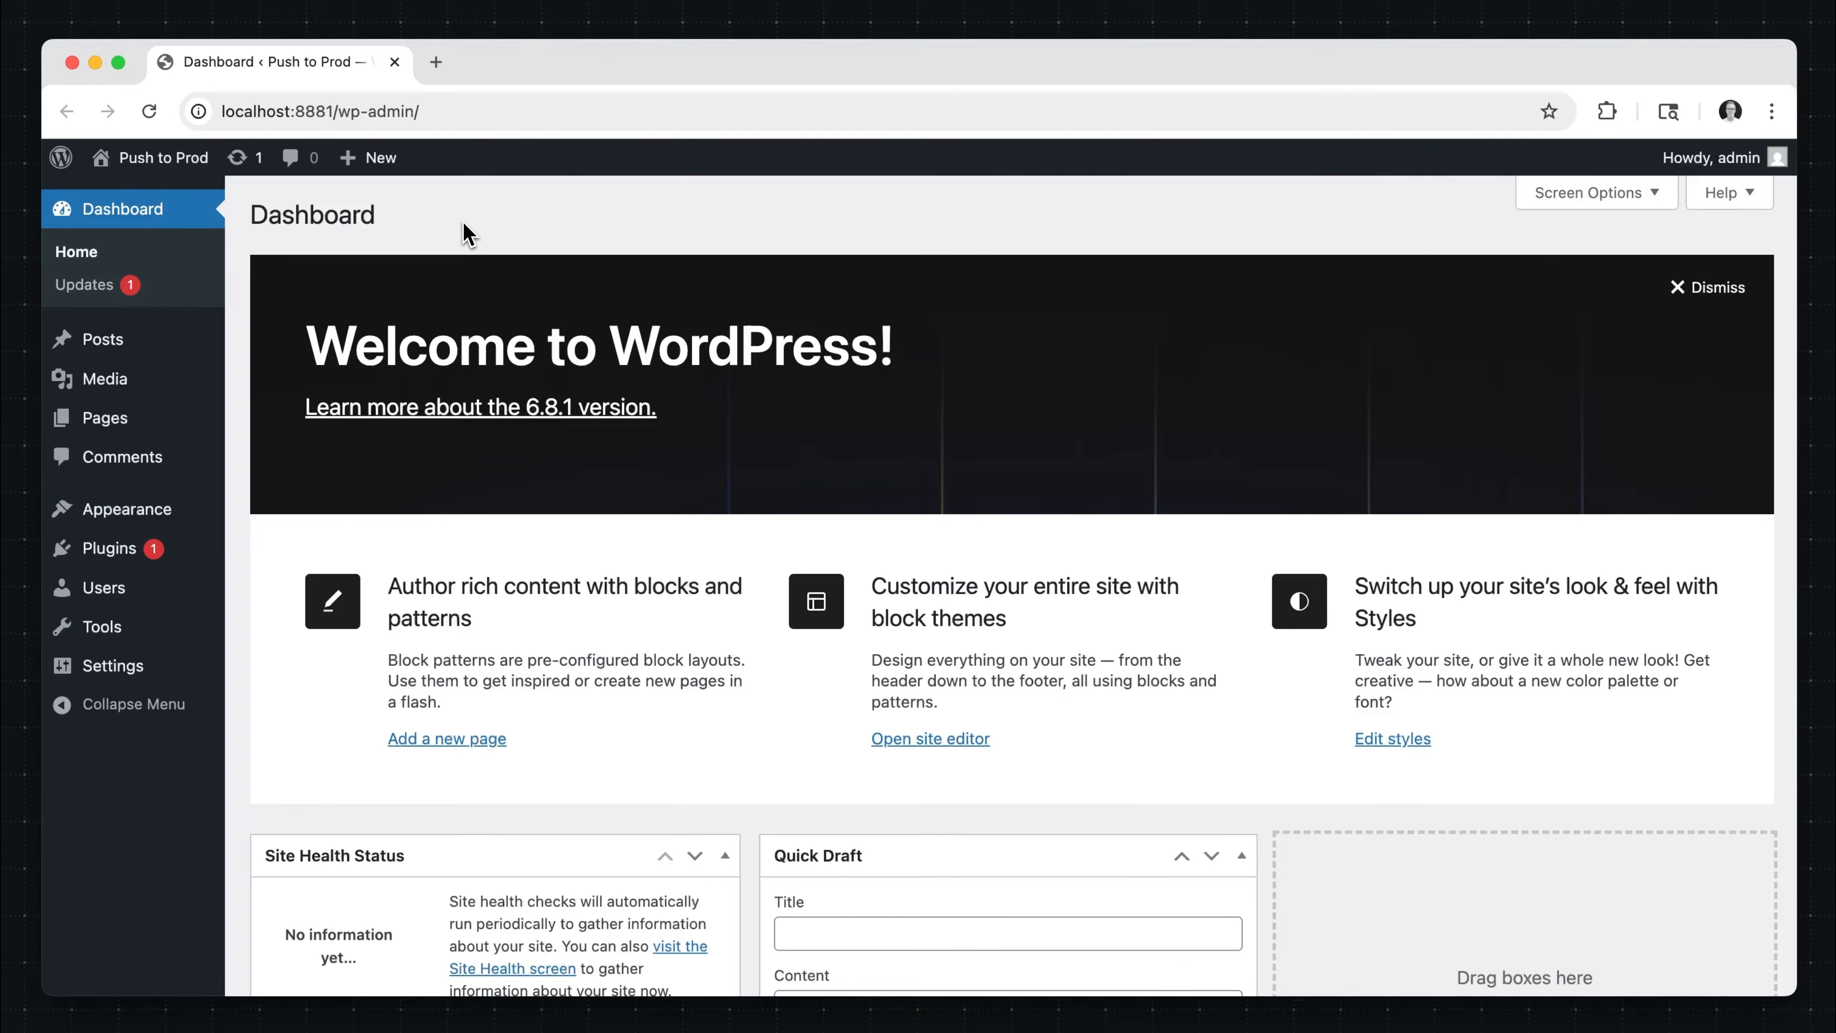
mouse_move(122, 510)
click(243, 515)
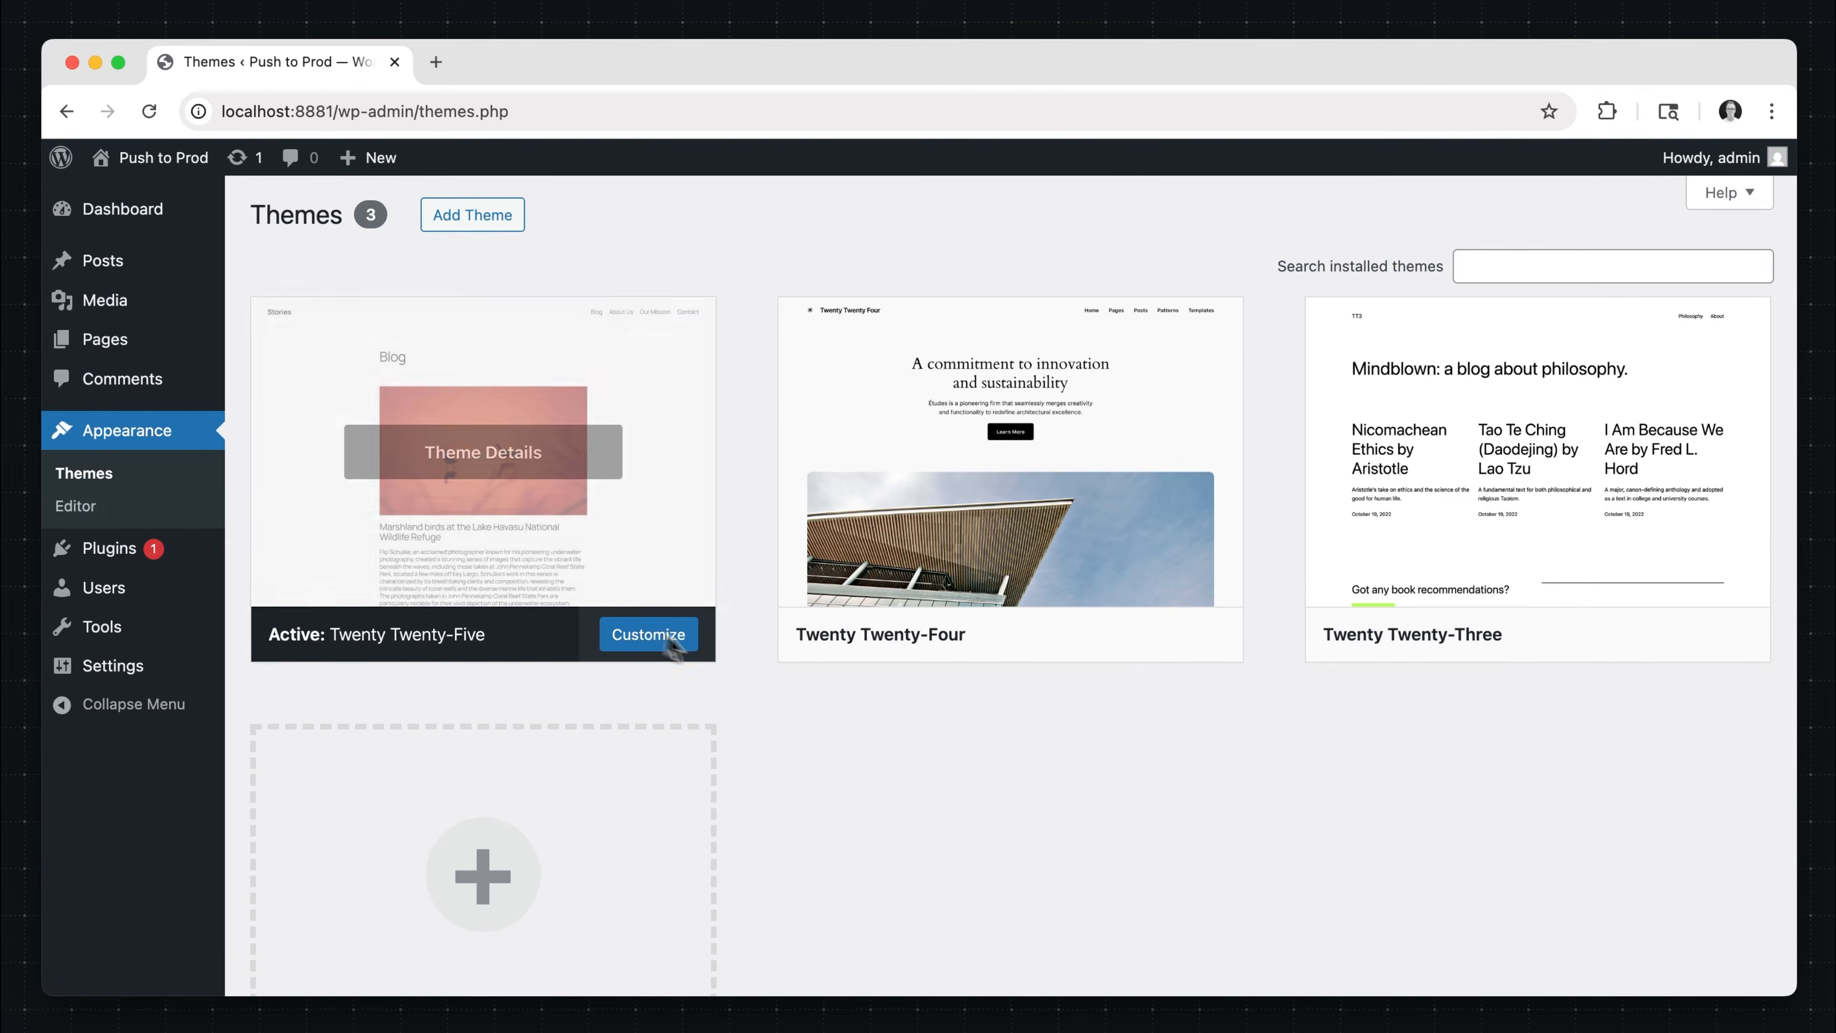
click(196, 174)
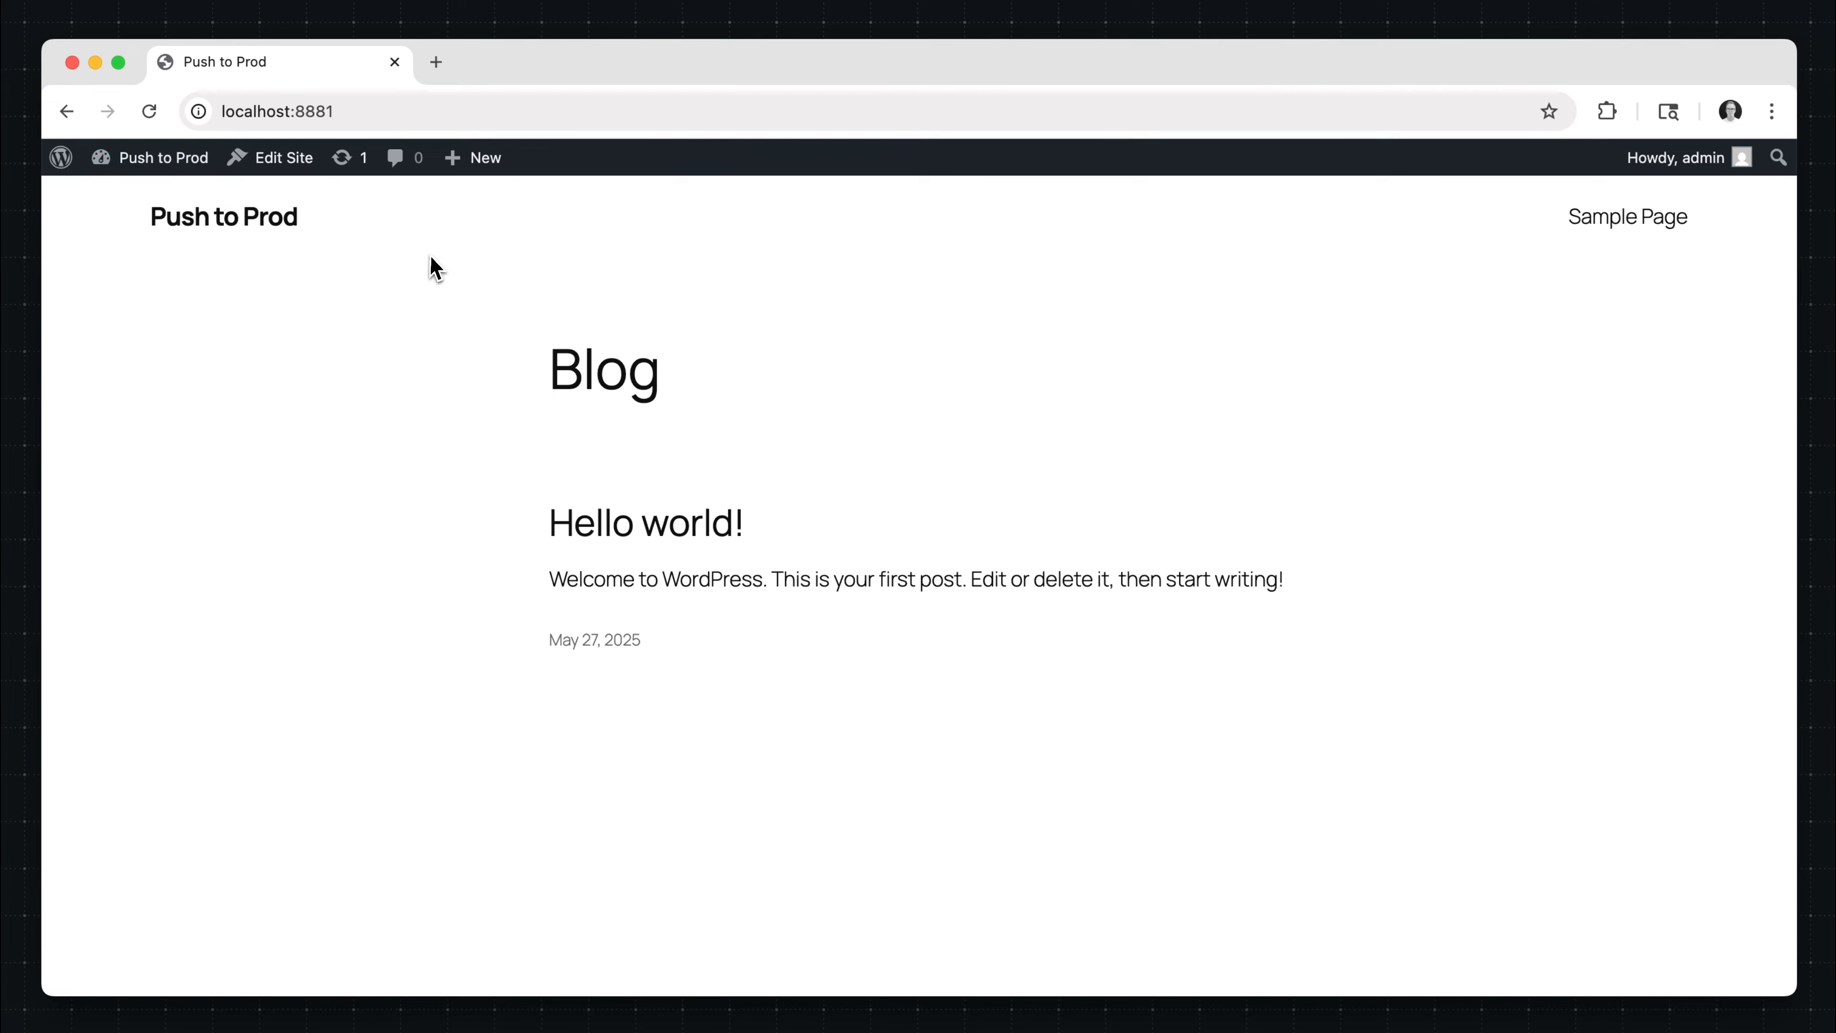
drag(340, 111, 211, 107)
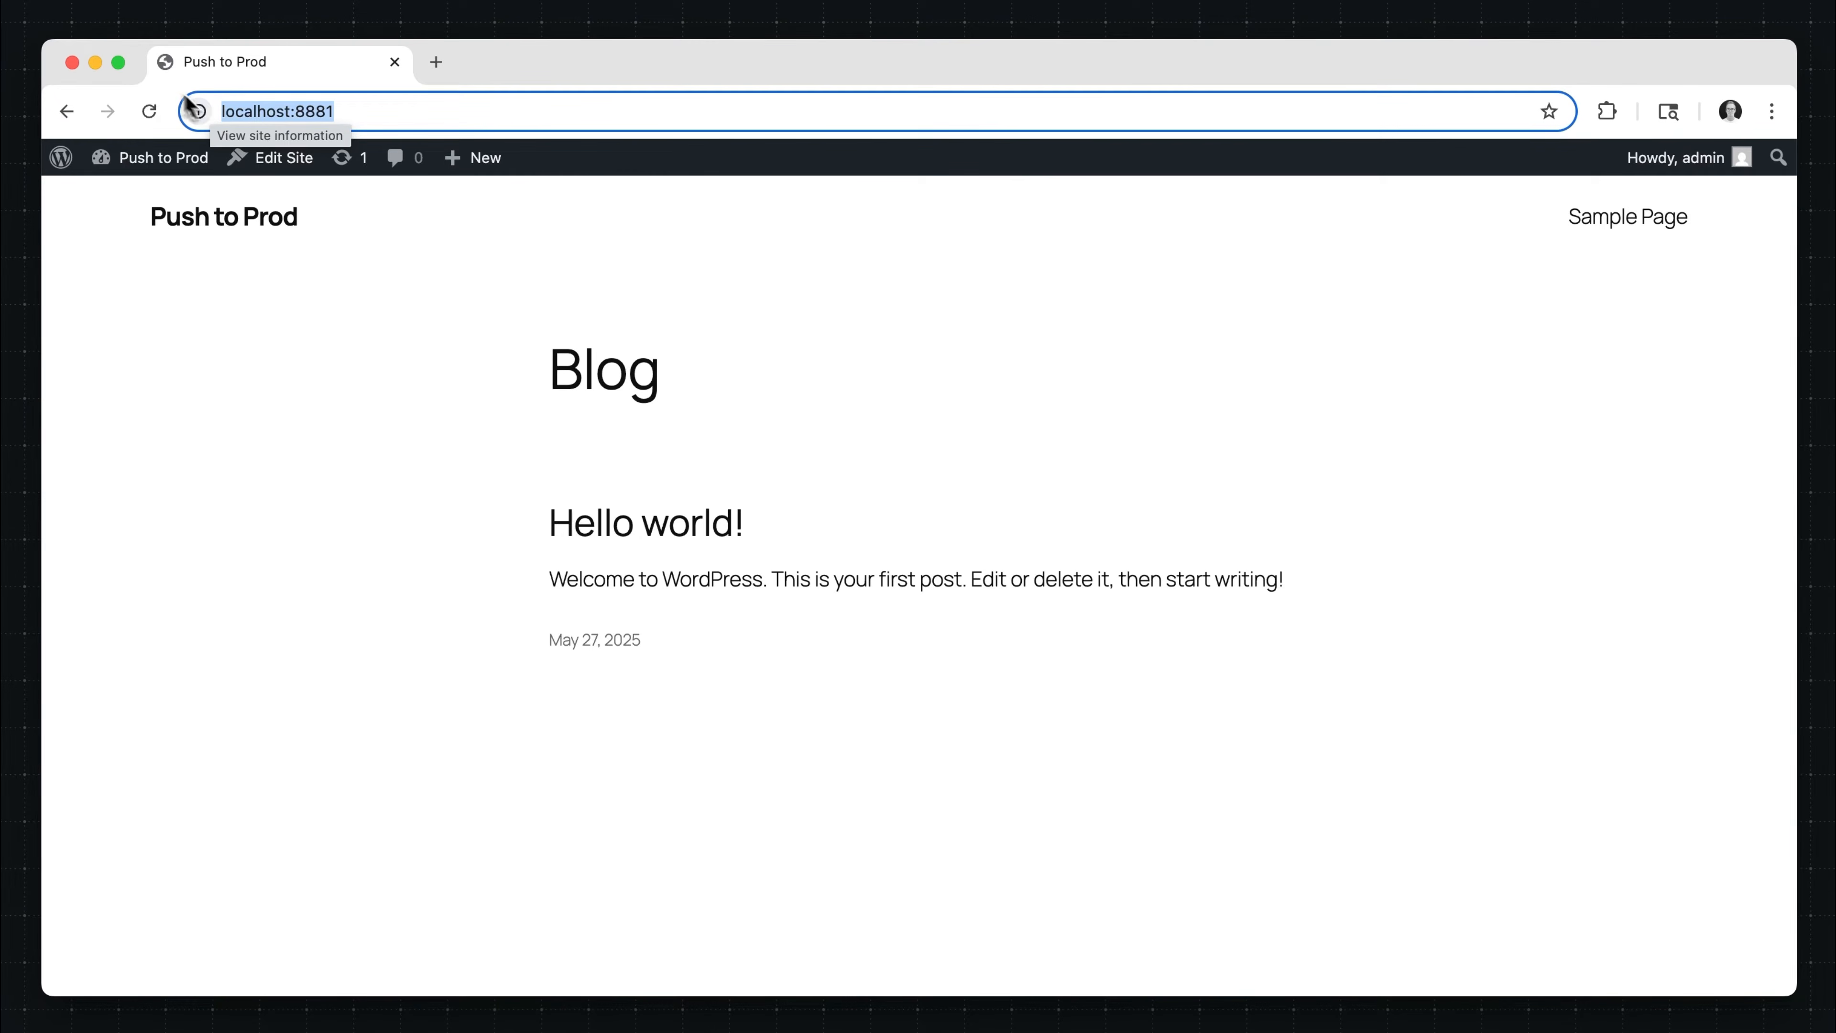
click(96, 63)
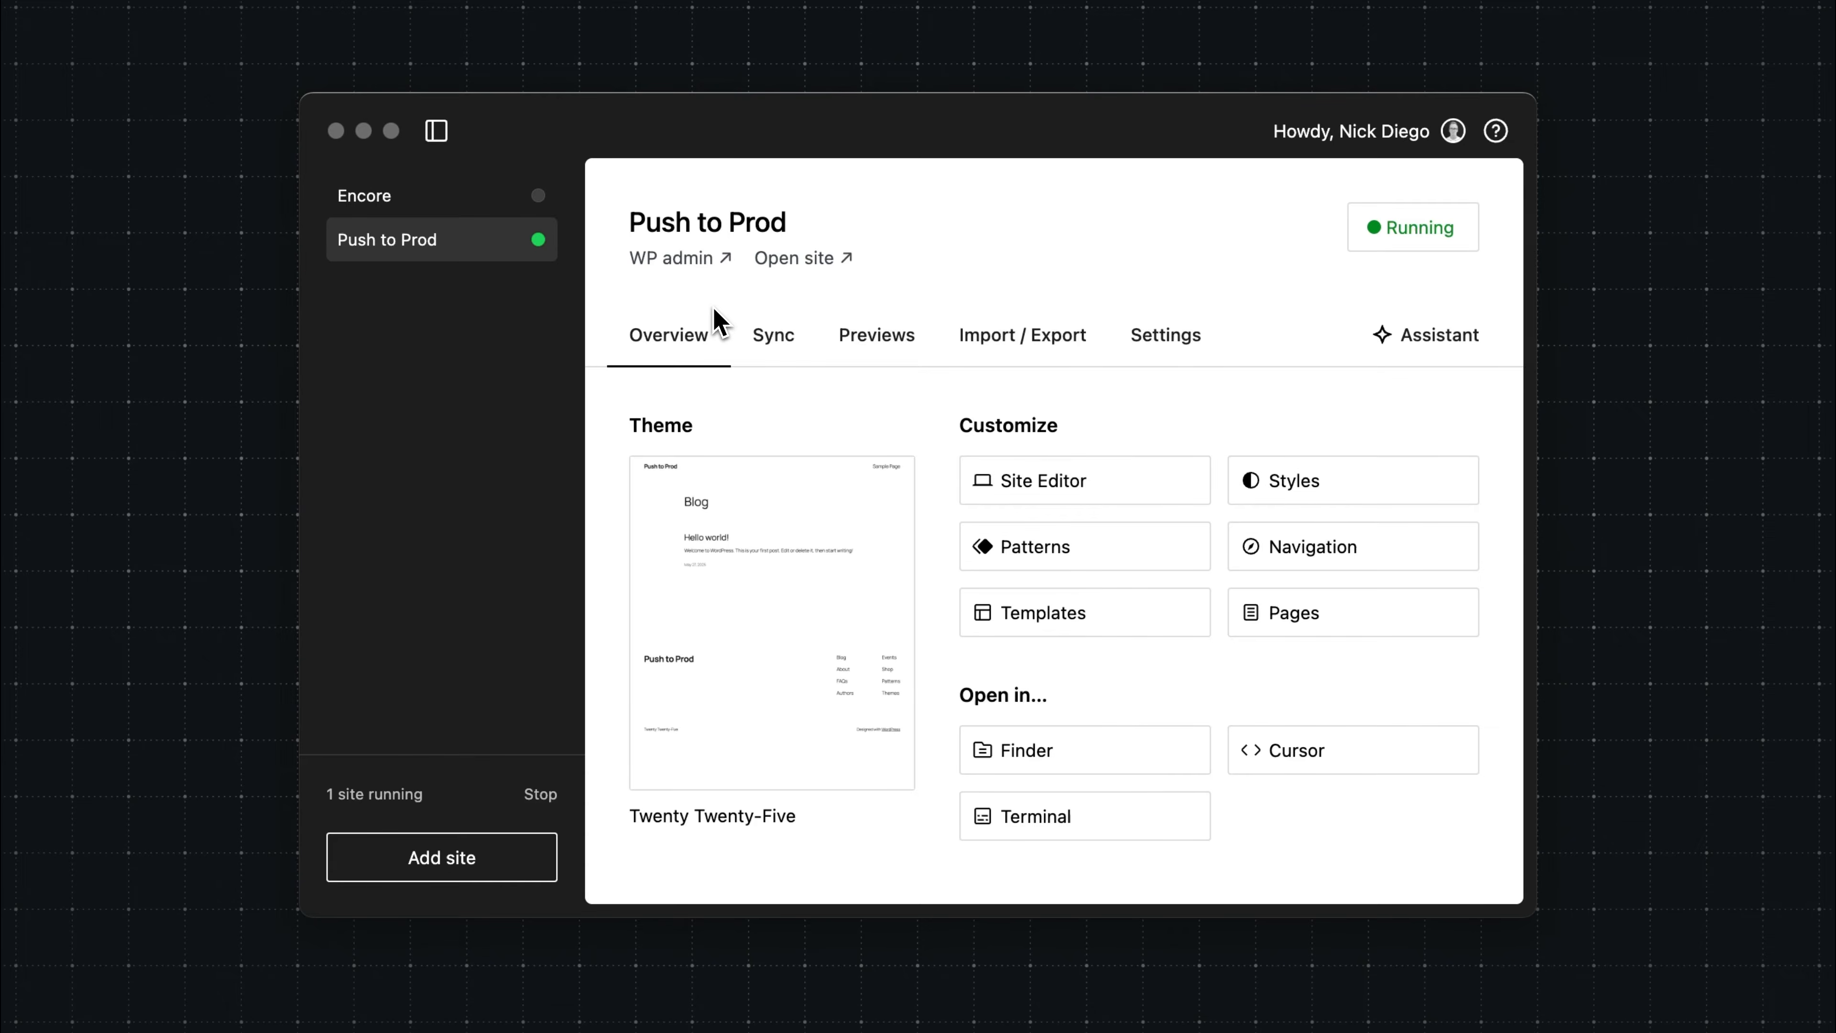
- Examine the custom domain and HTTPS options in the Push to Prod site's settings, and close the editor without saving
click(1157, 341)
click(1157, 346)
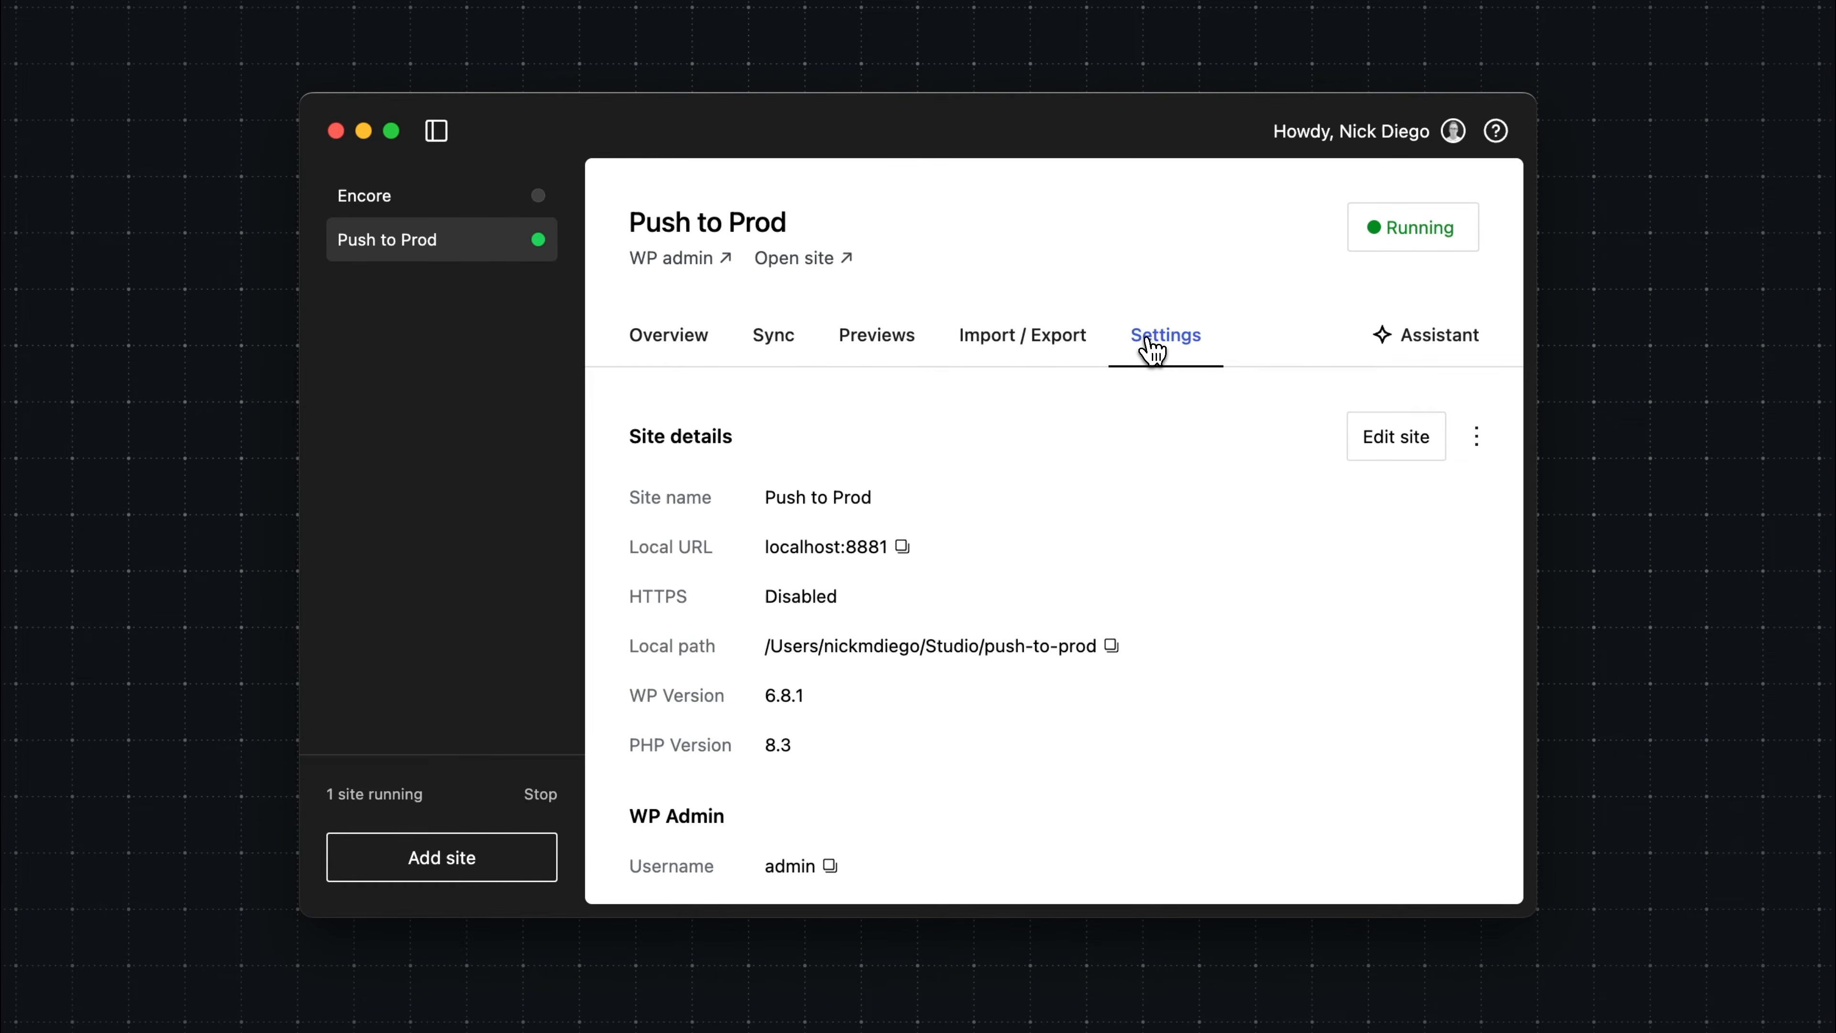
click(1399, 443)
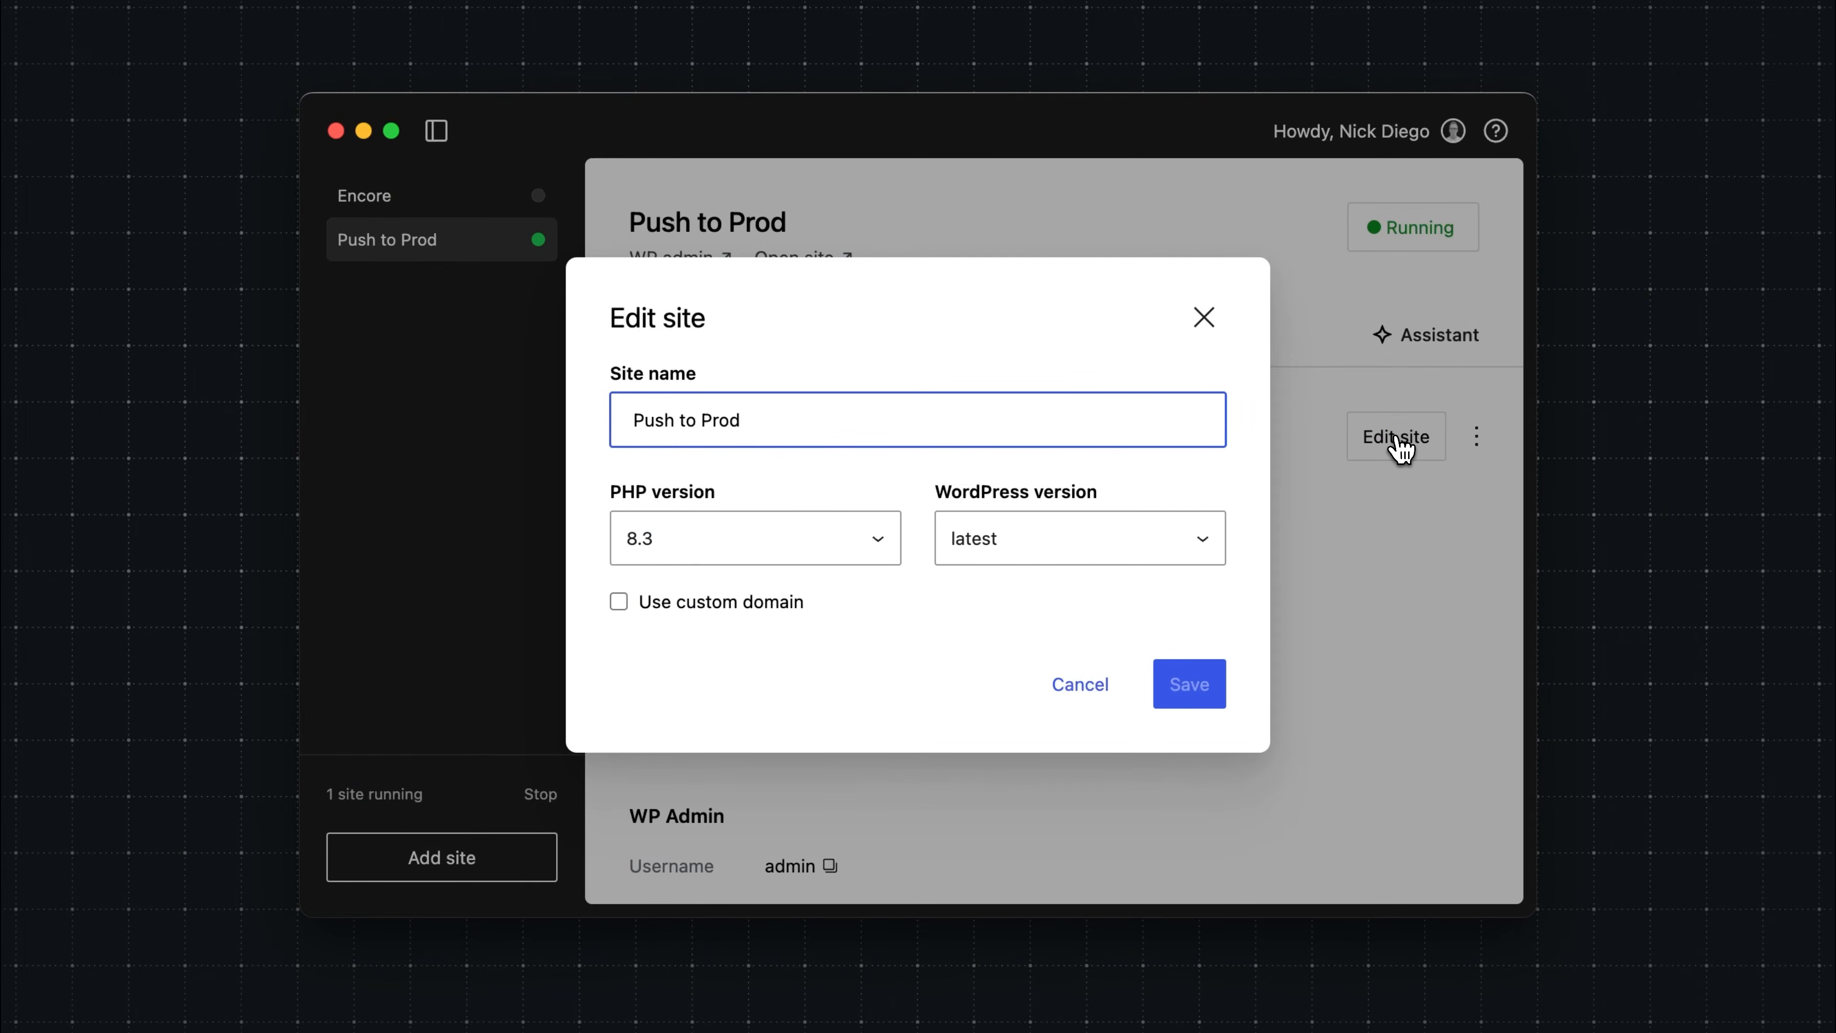
click(656, 605)
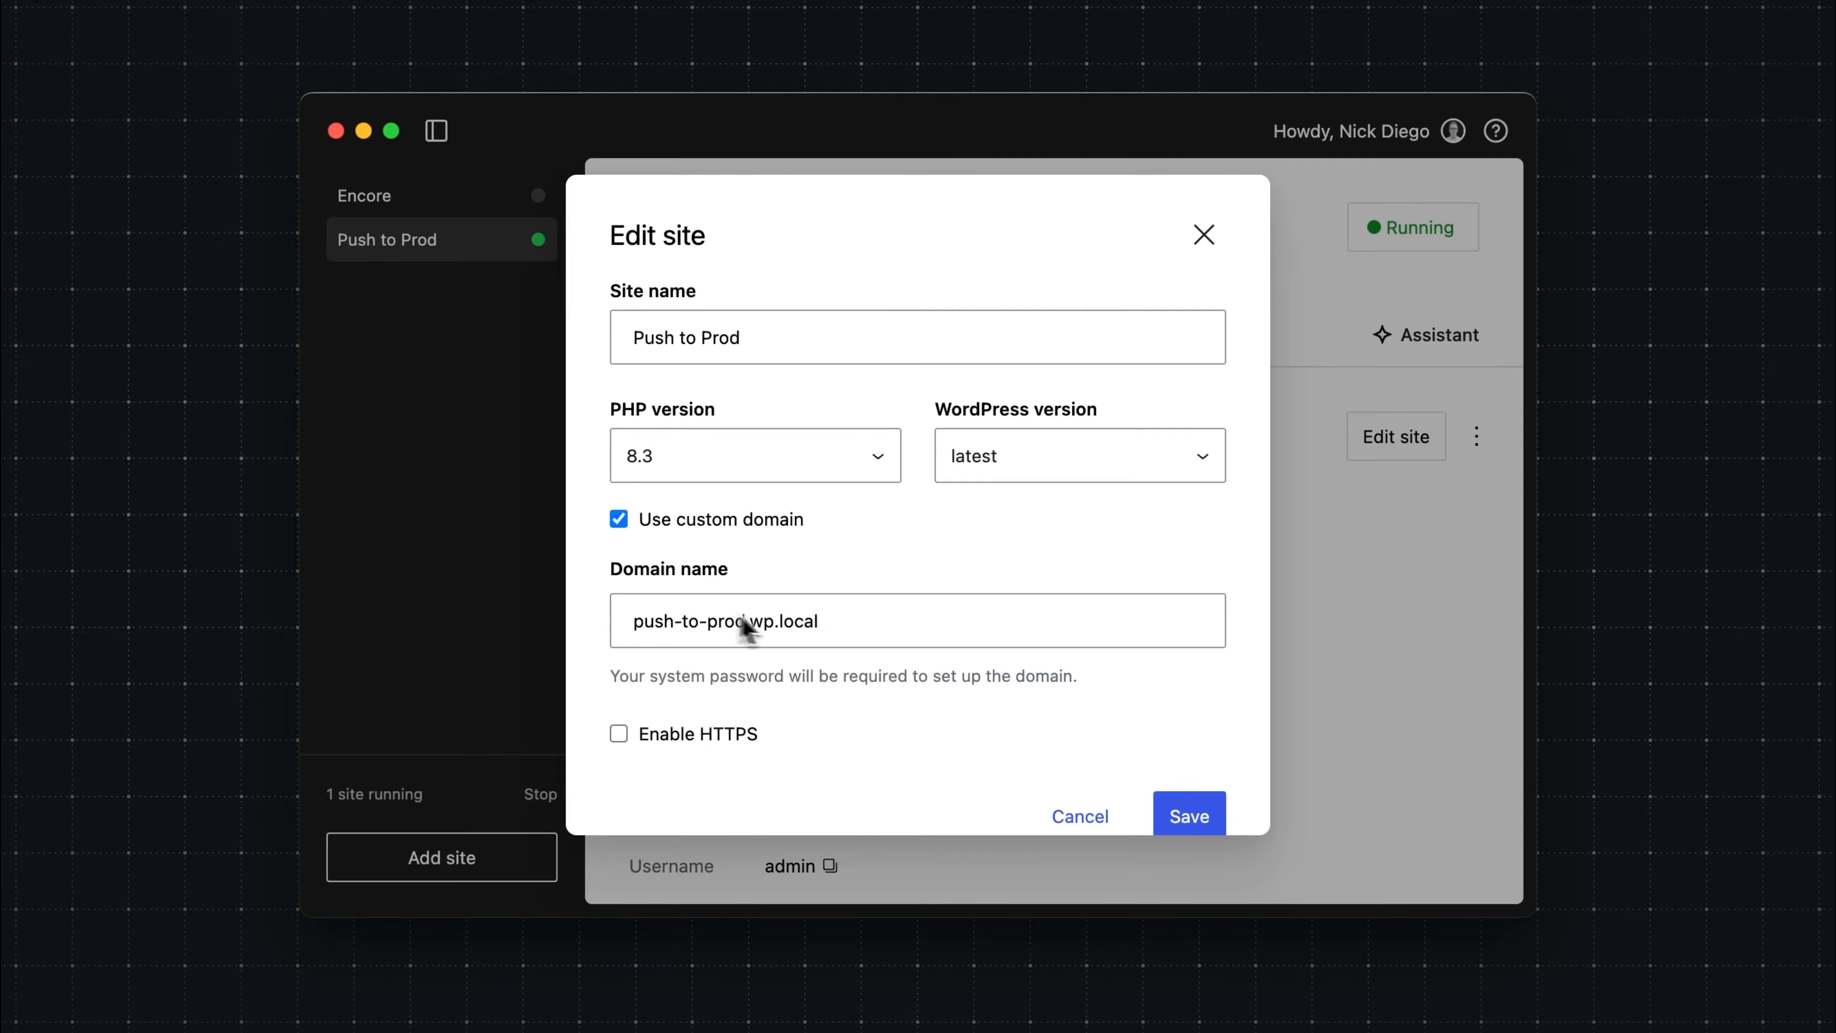
scroll(796, 622, down, 2)
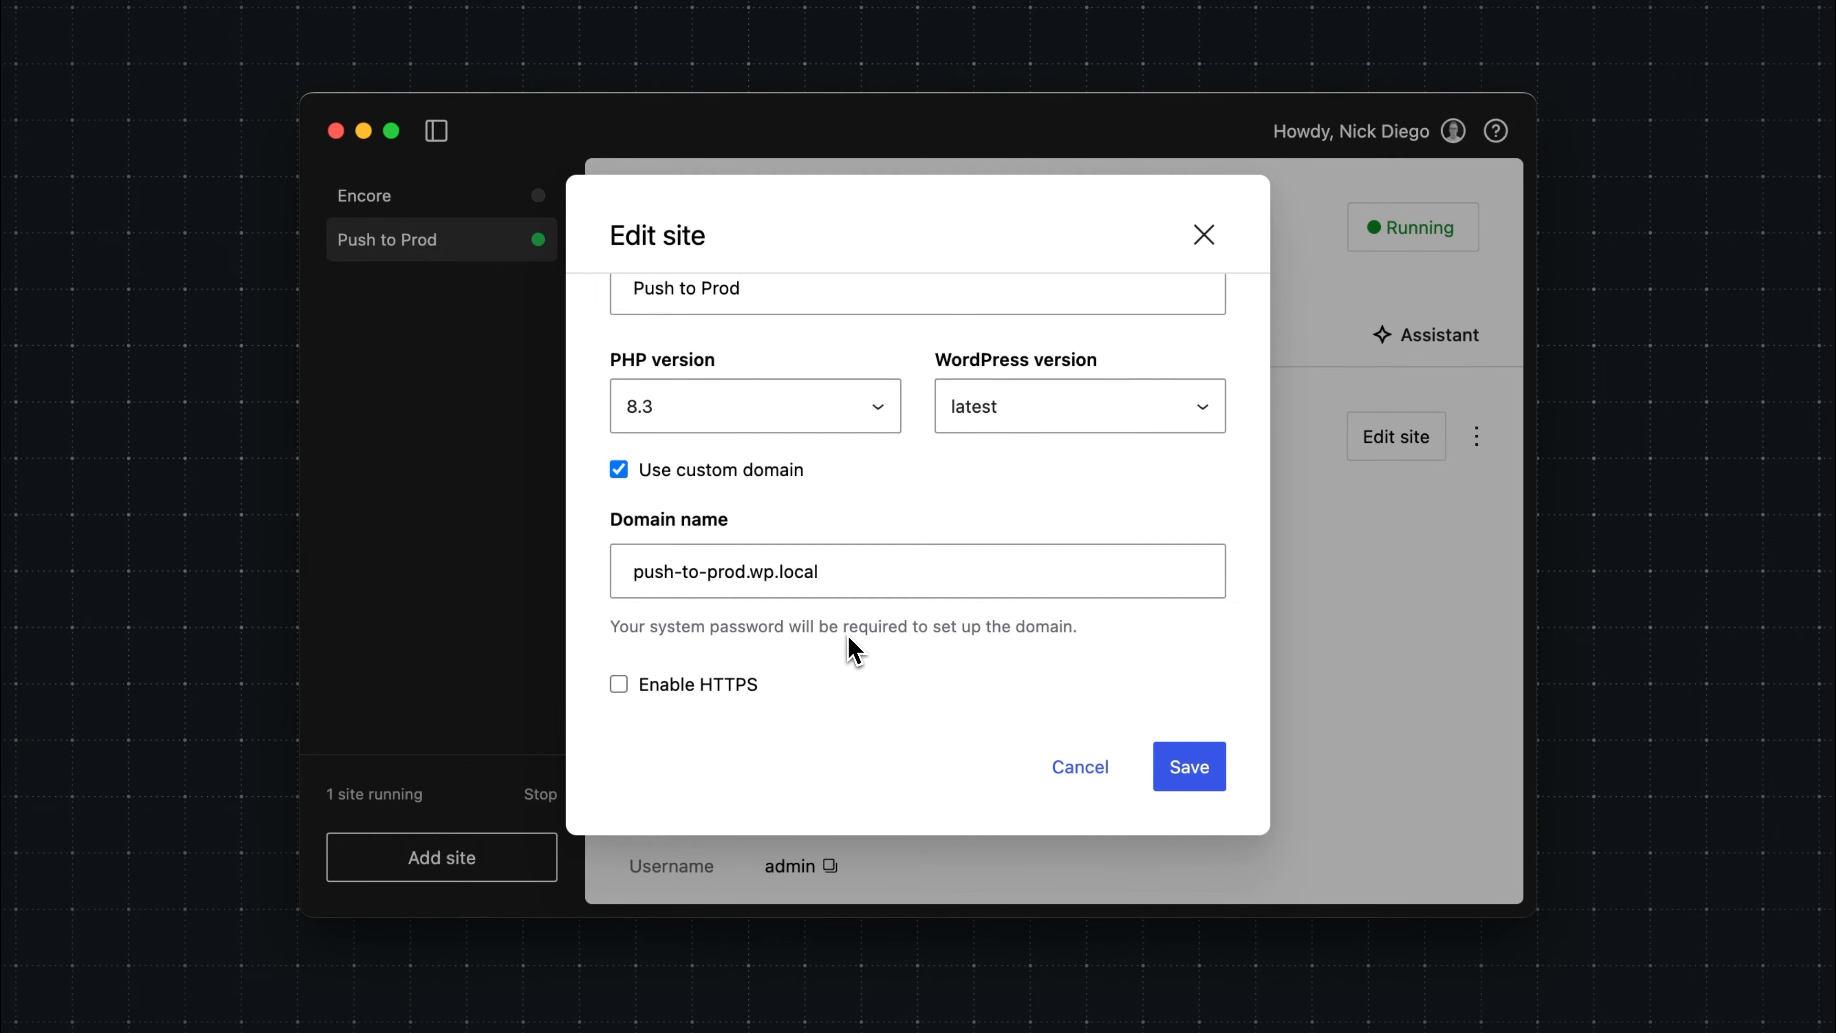
click(1215, 242)
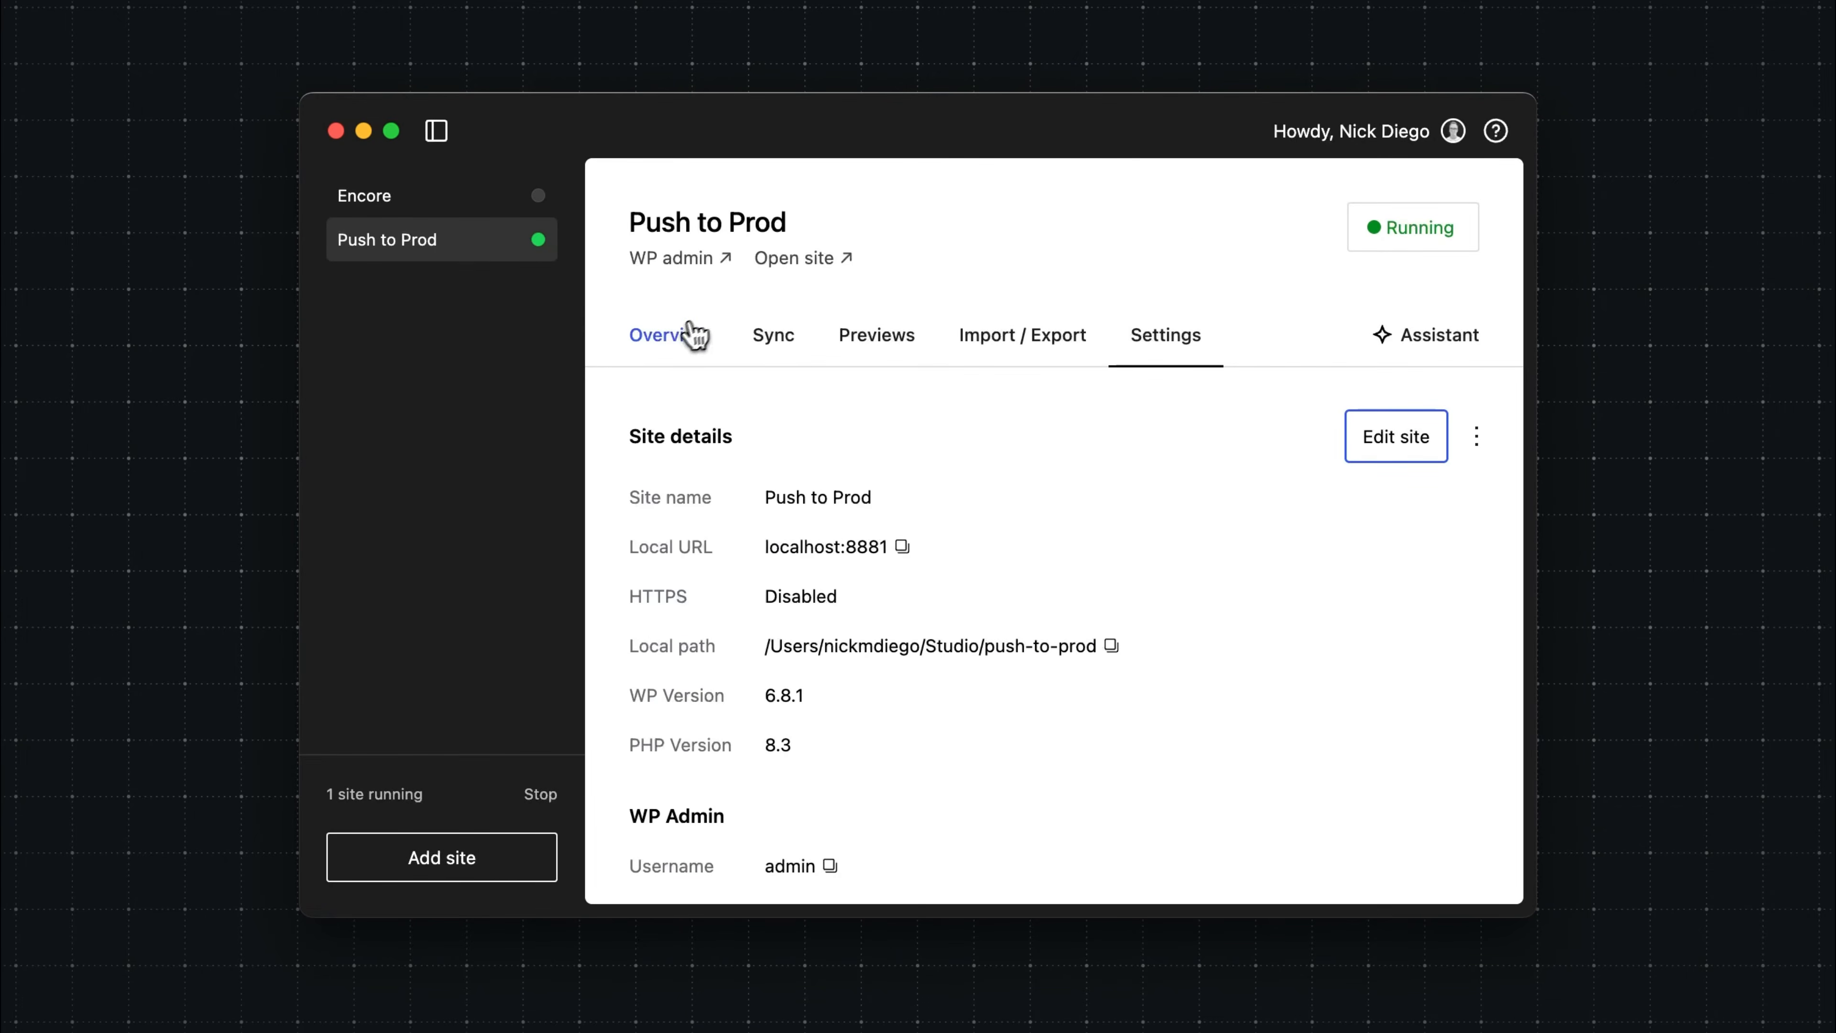
- View the Push to Prod site in the Site Editor from its overview, and return to WordPress Studio
click(672, 348)
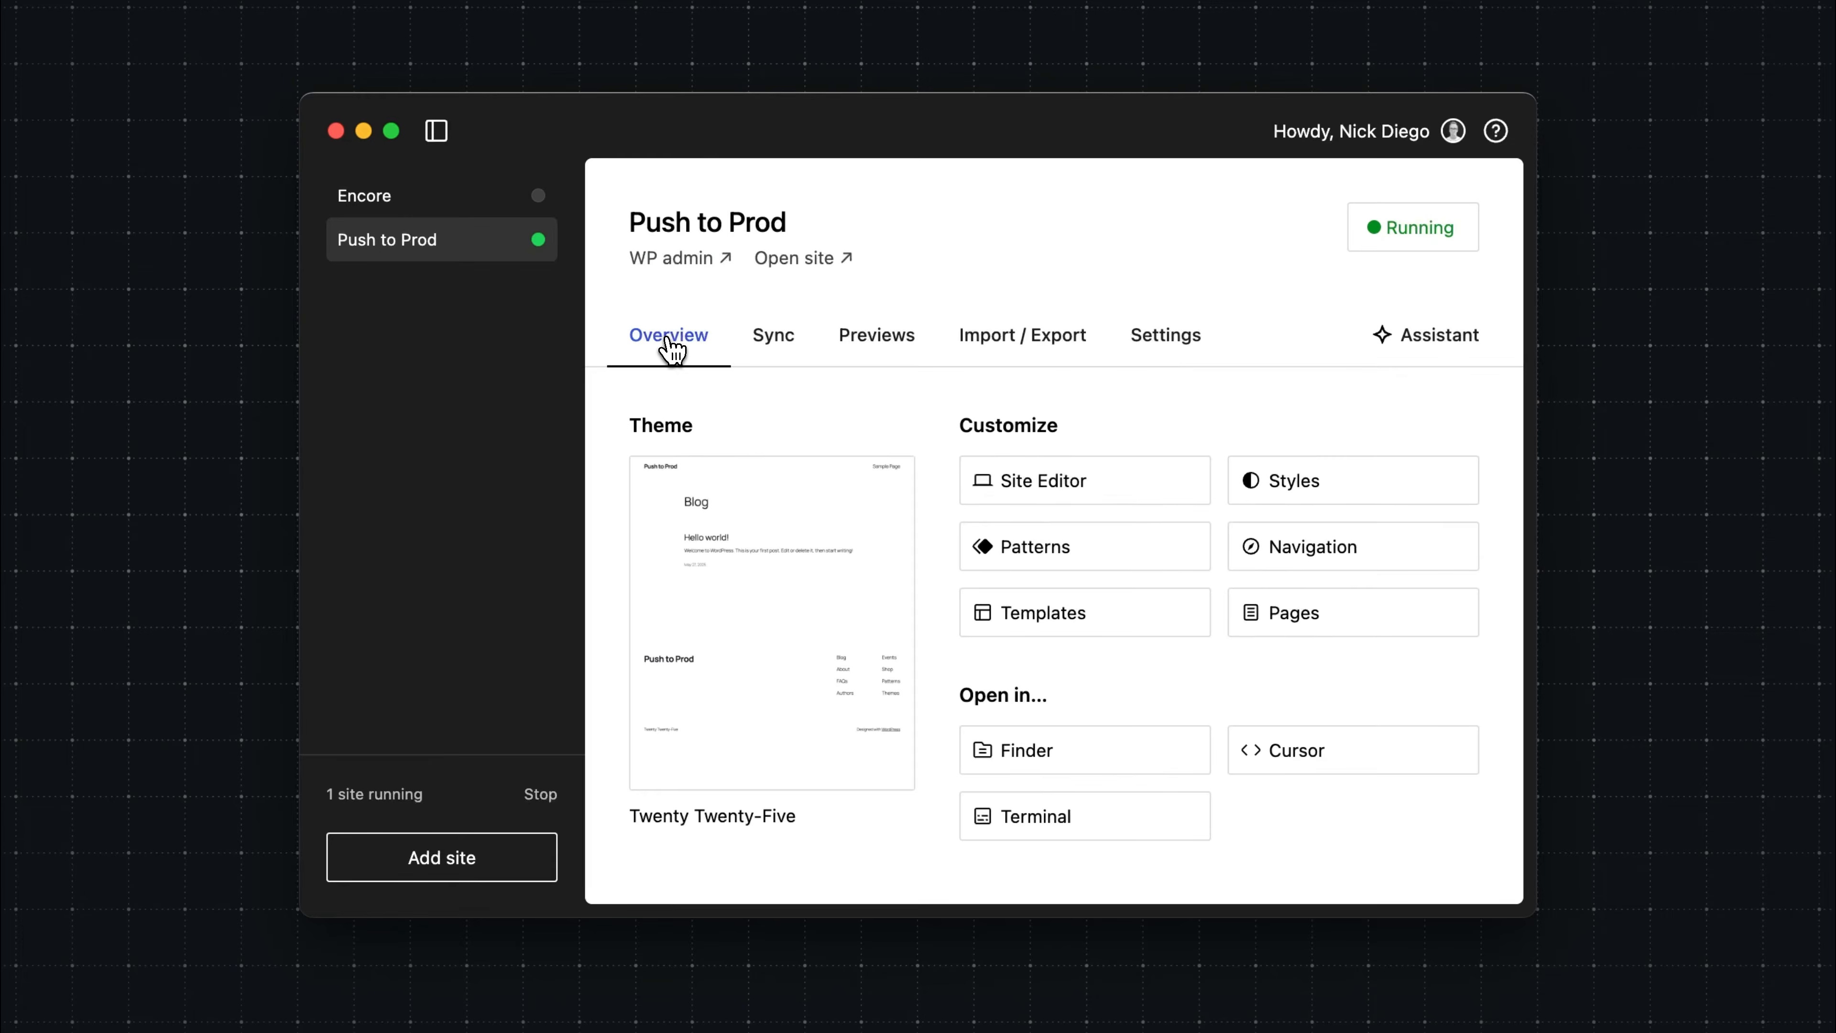
click(1042, 499)
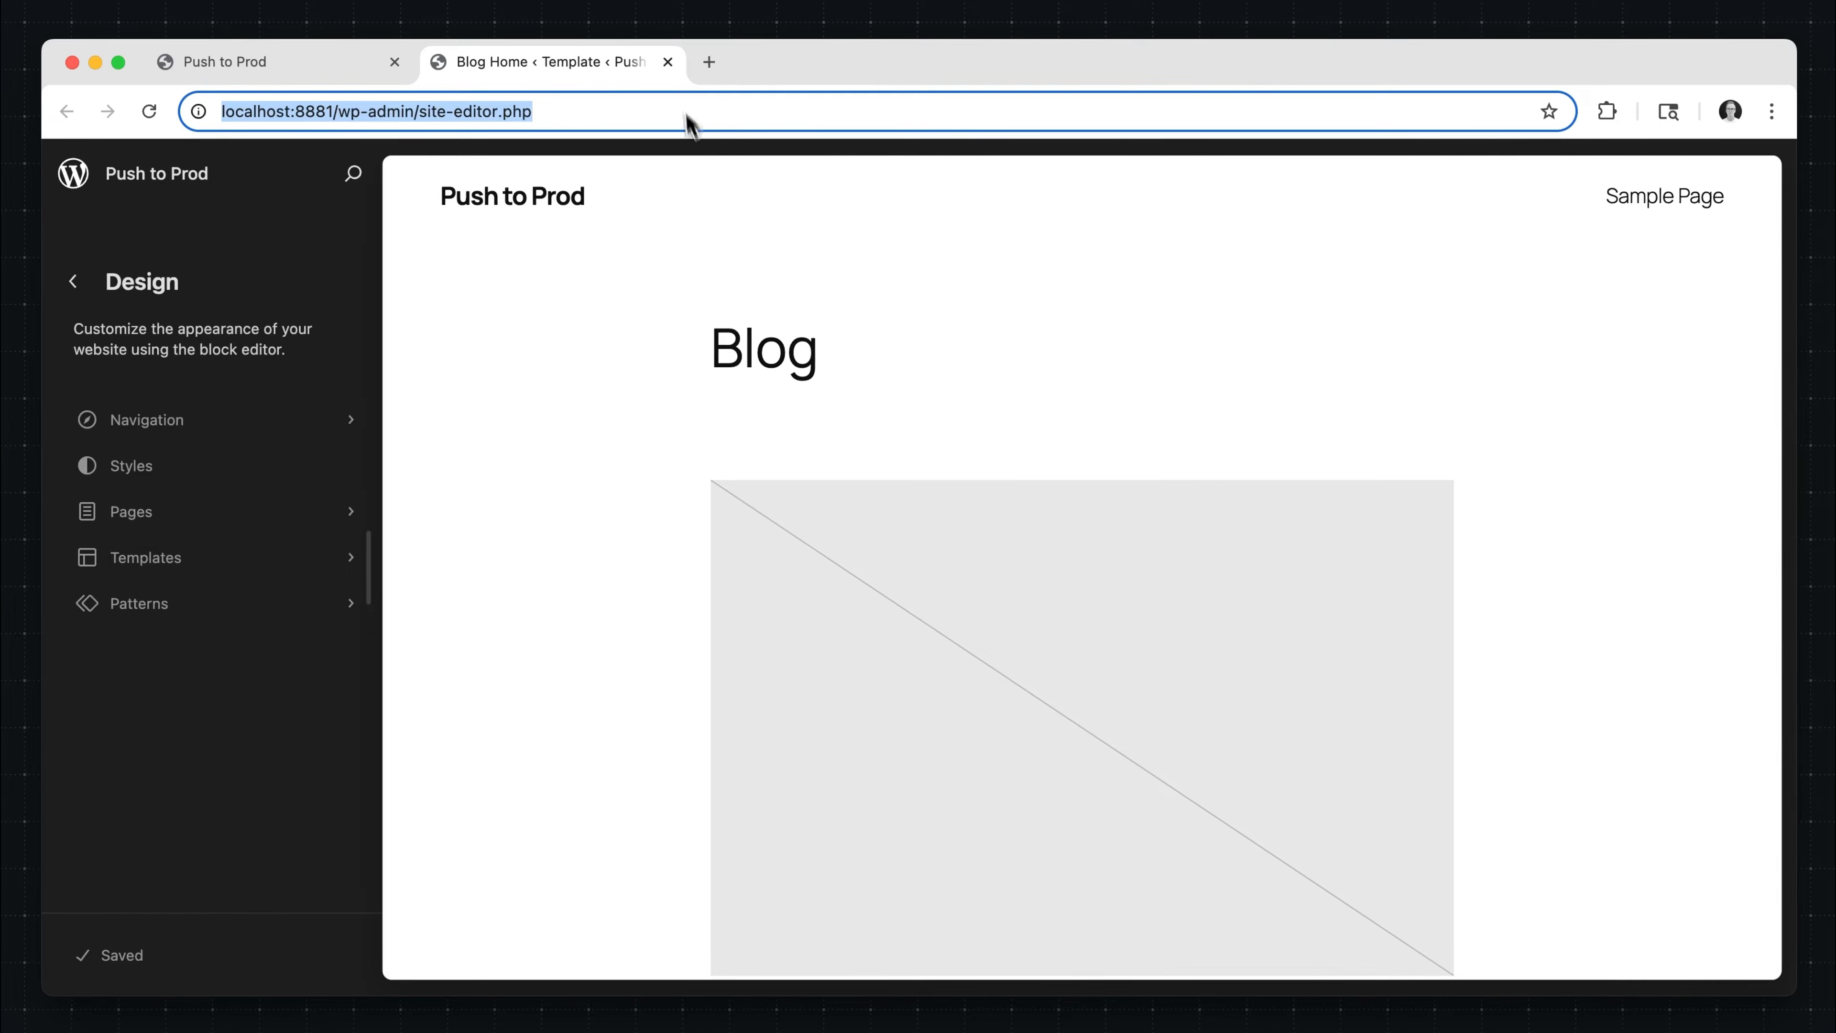
click(668, 62)
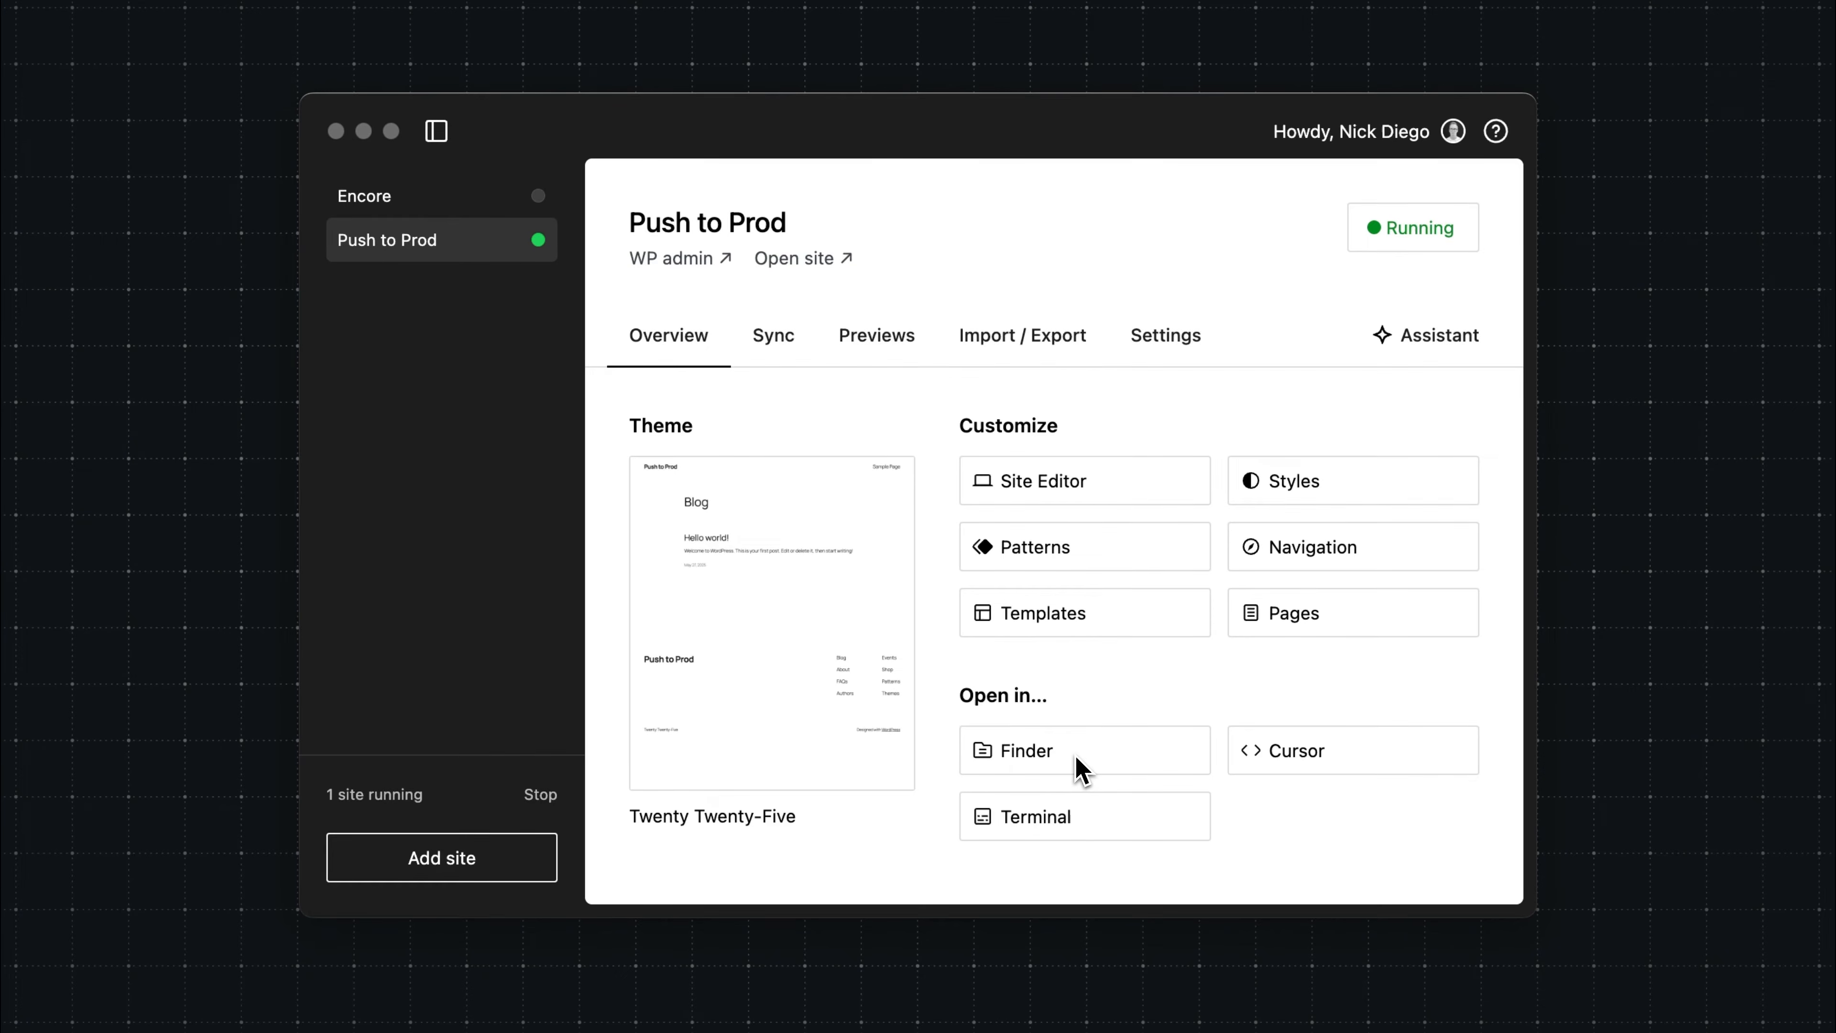
click(1081, 715)
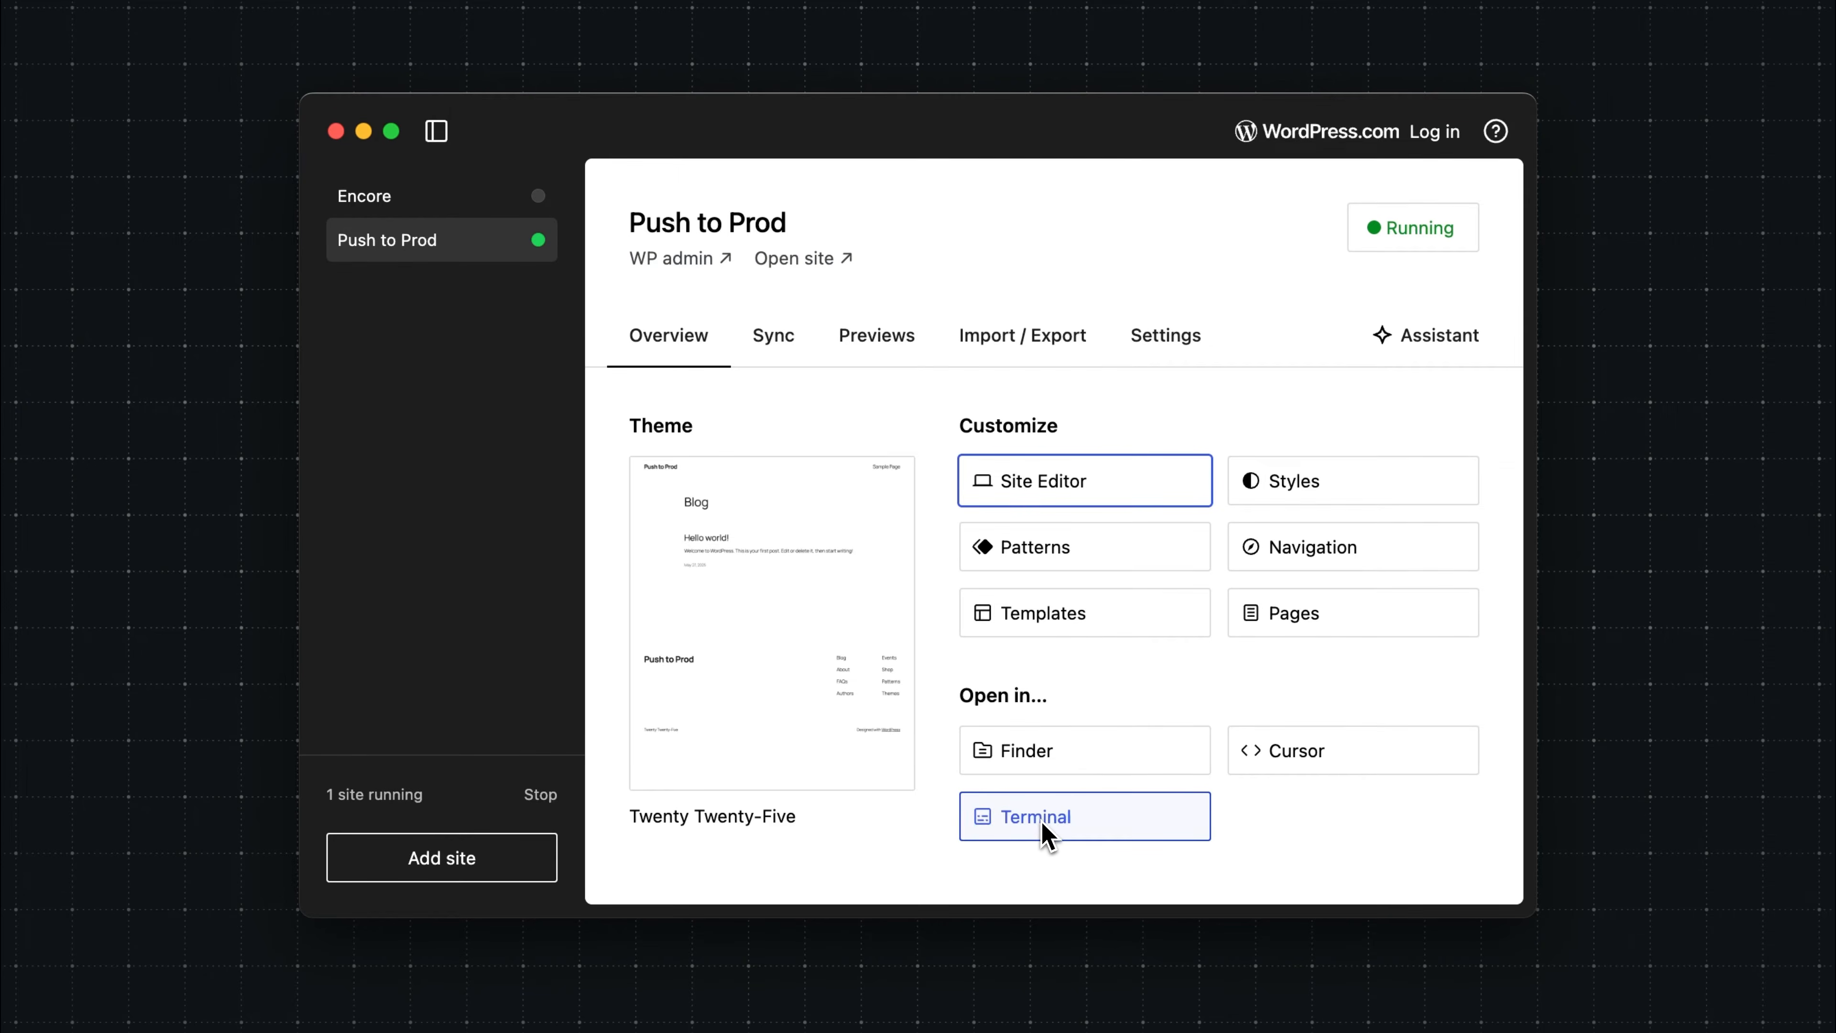
- Review the available code editors and terminal applications in the preferences, and close the settings without changes
click(1356, 142)
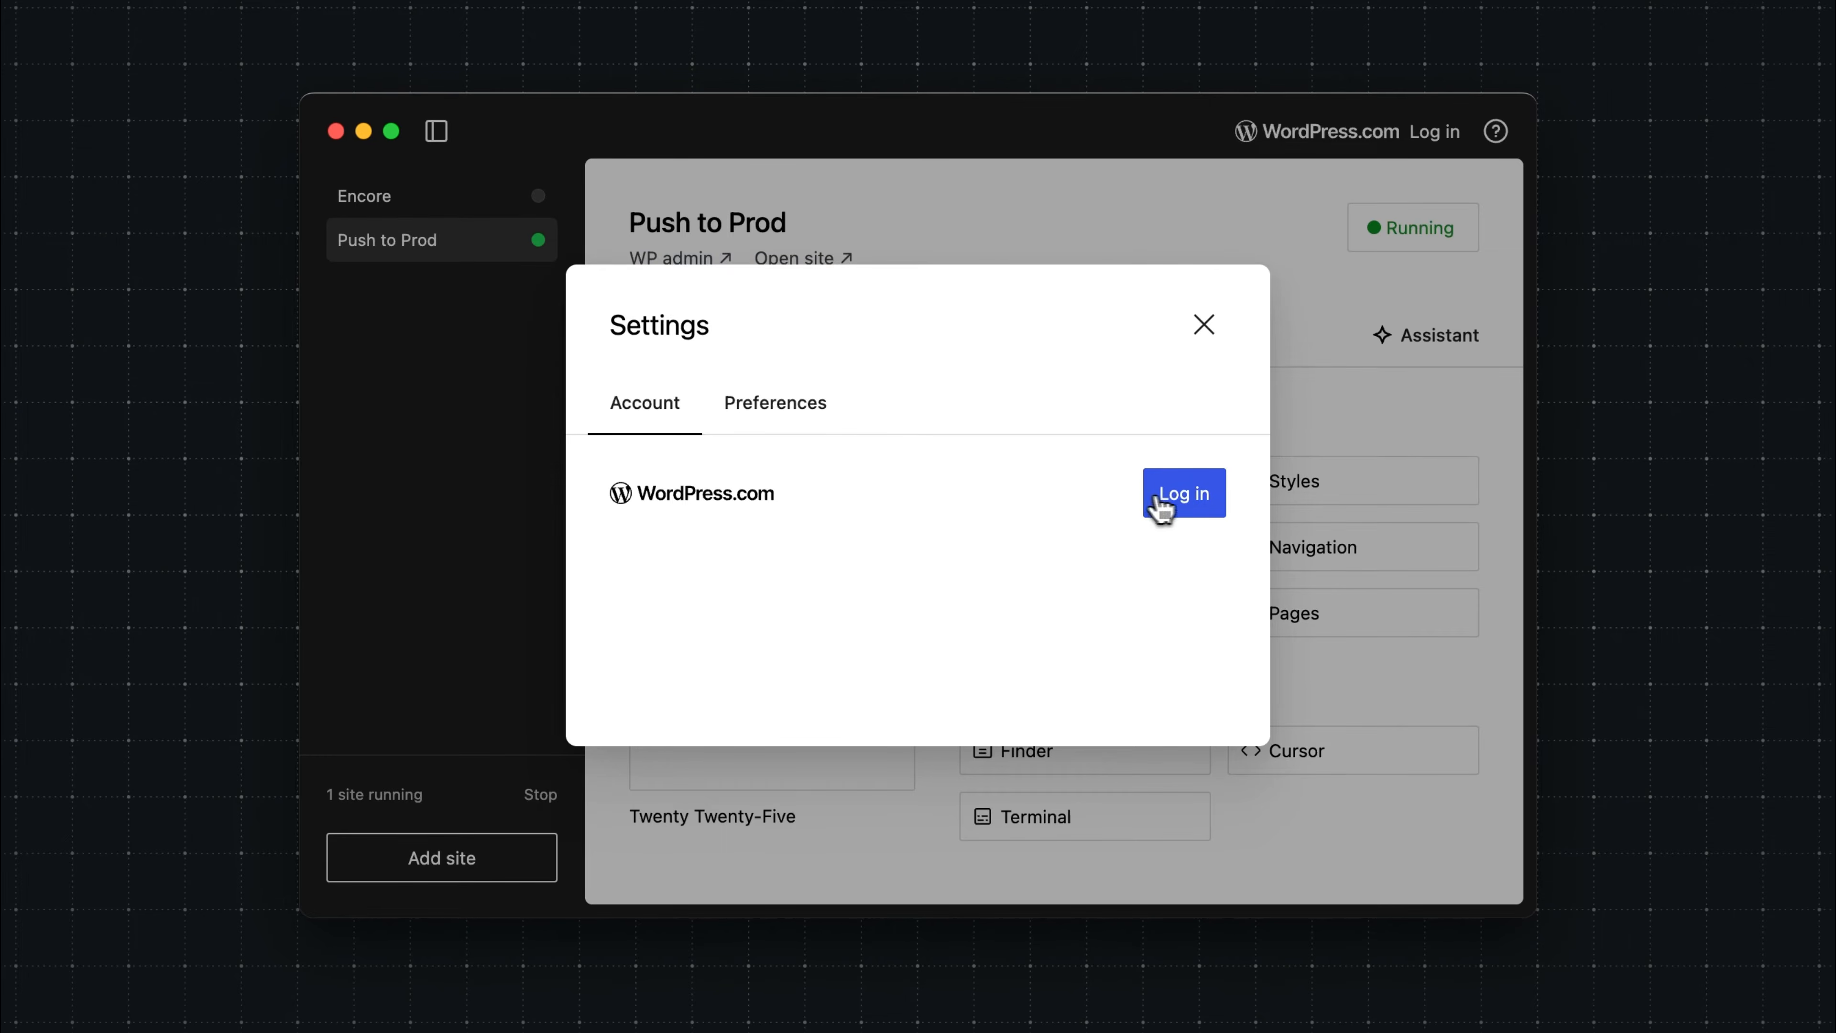
click(817, 421)
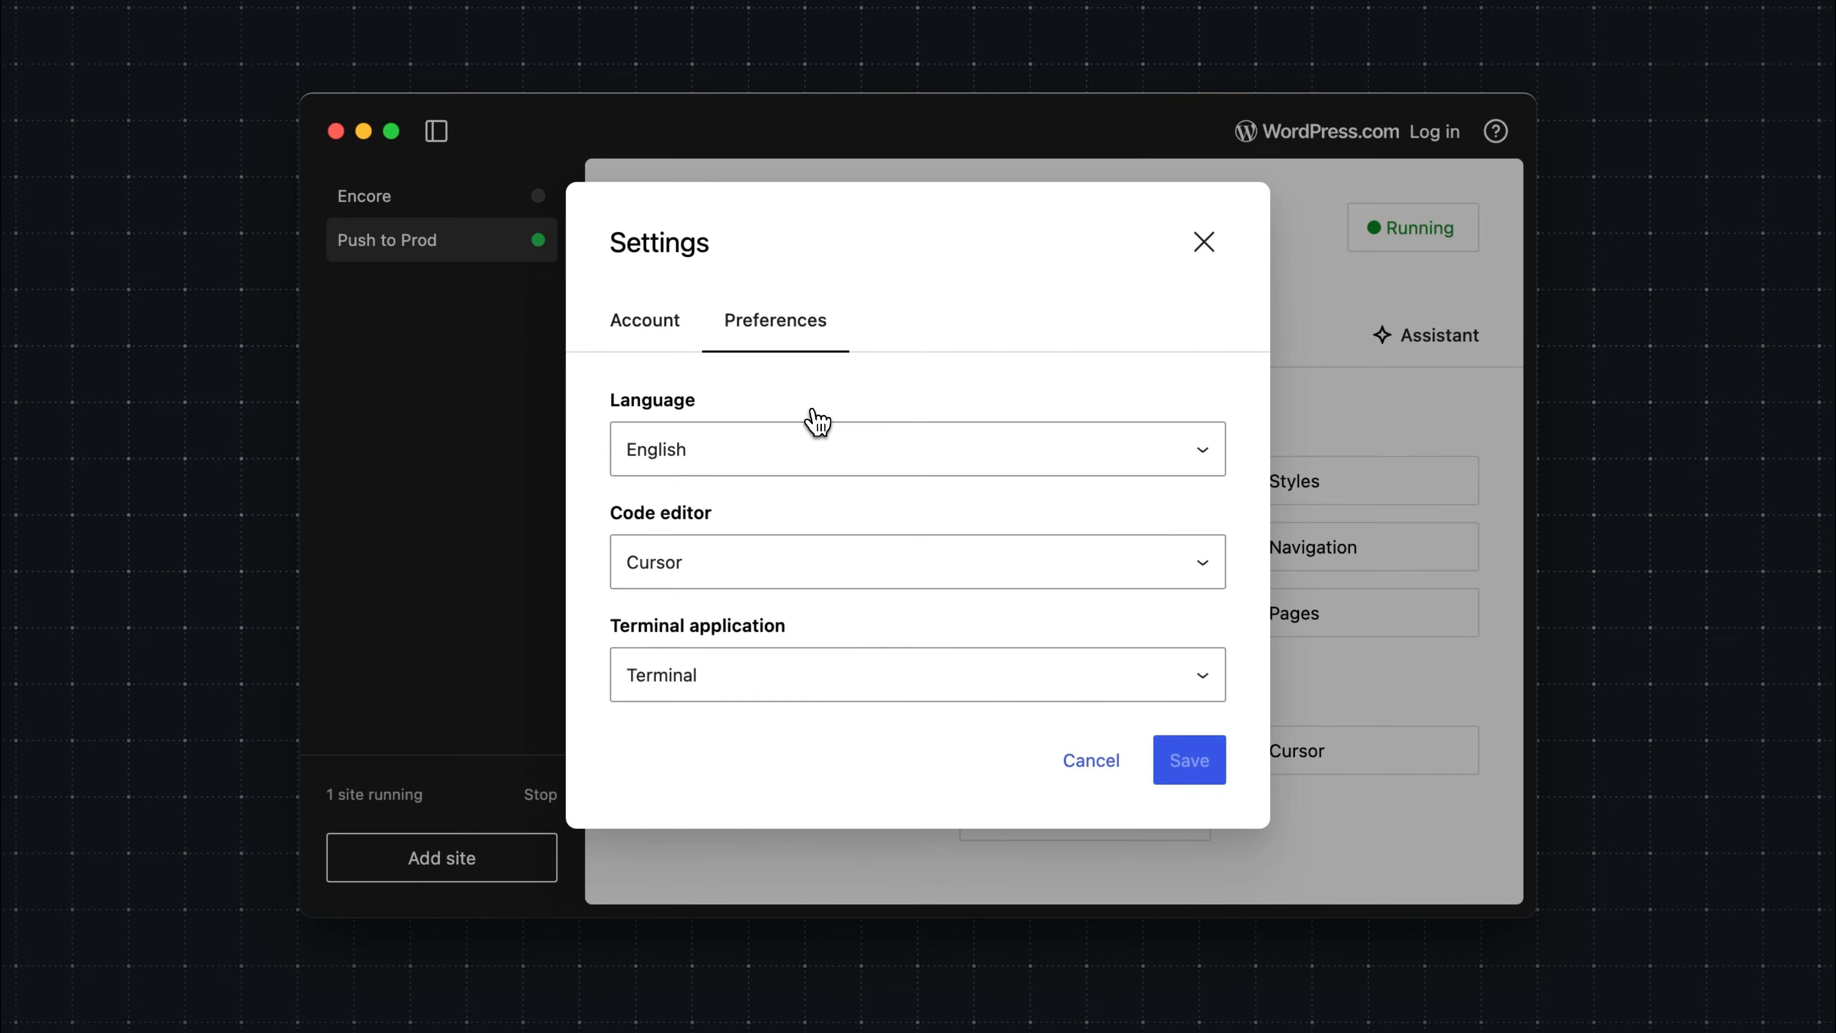
click(844, 582)
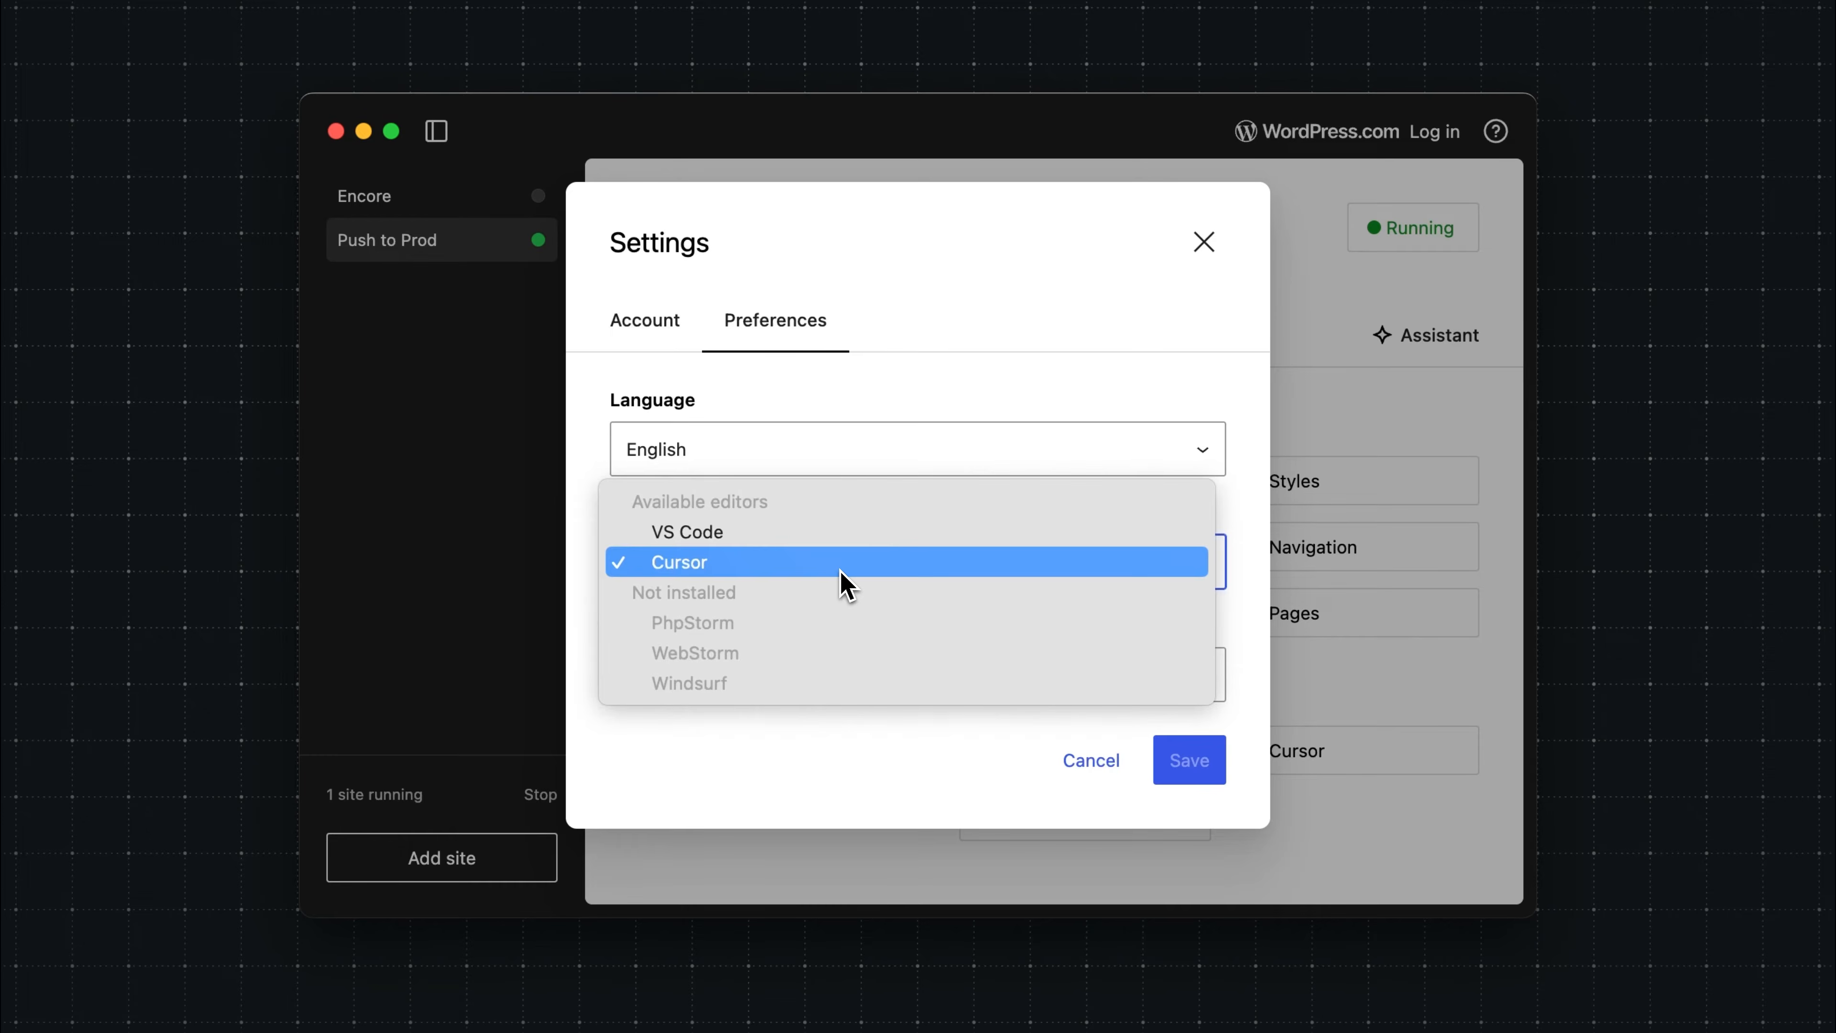
click(1231, 645)
click(1132, 691)
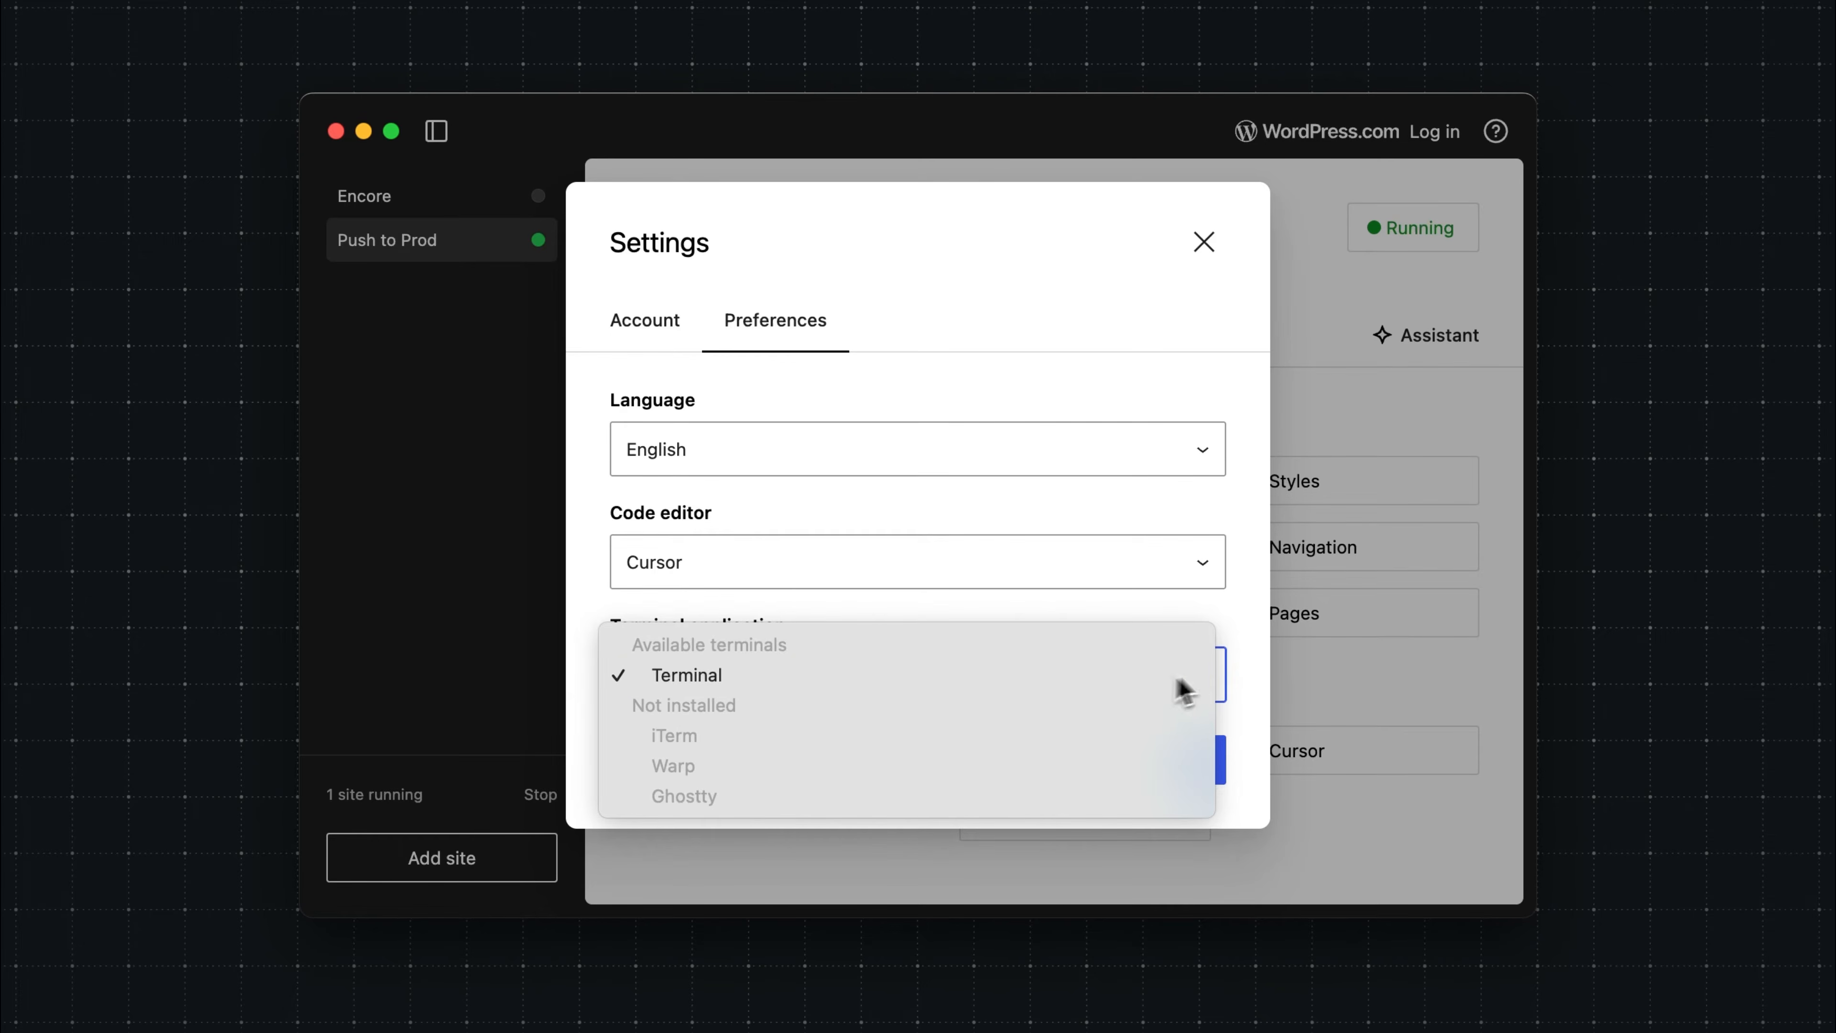
click(1250, 675)
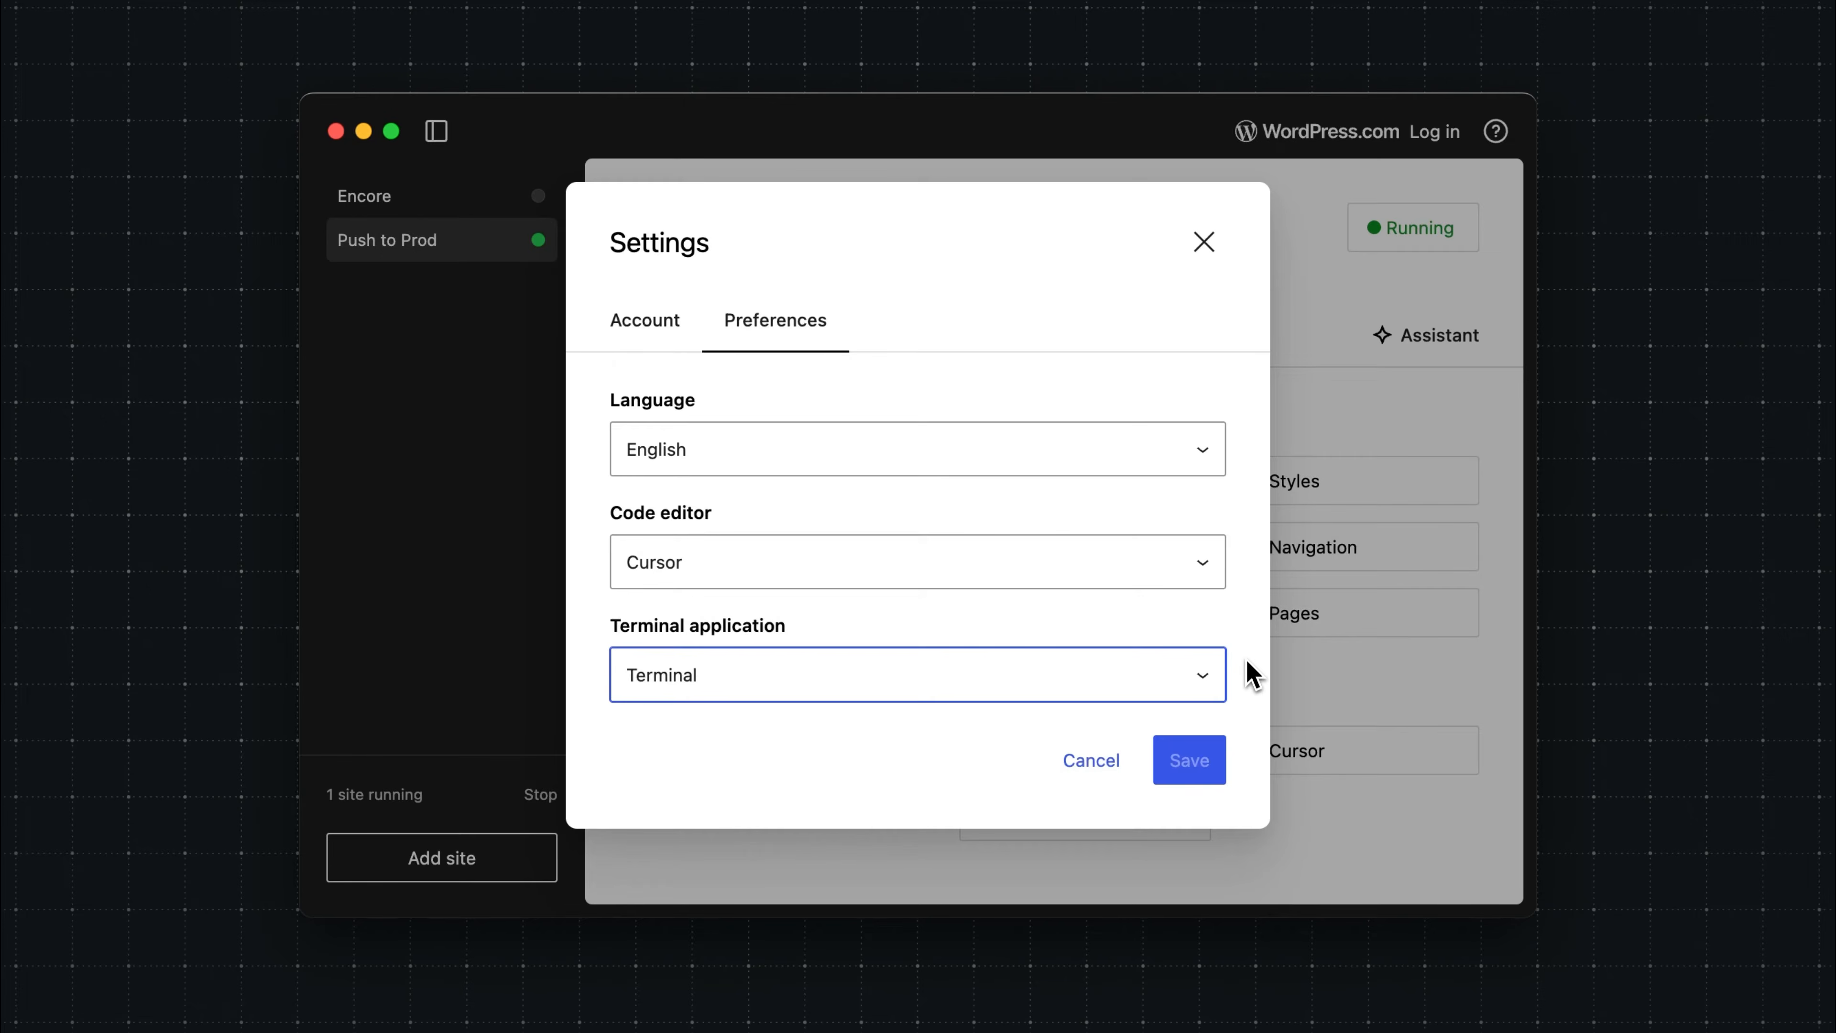
click(1204, 243)
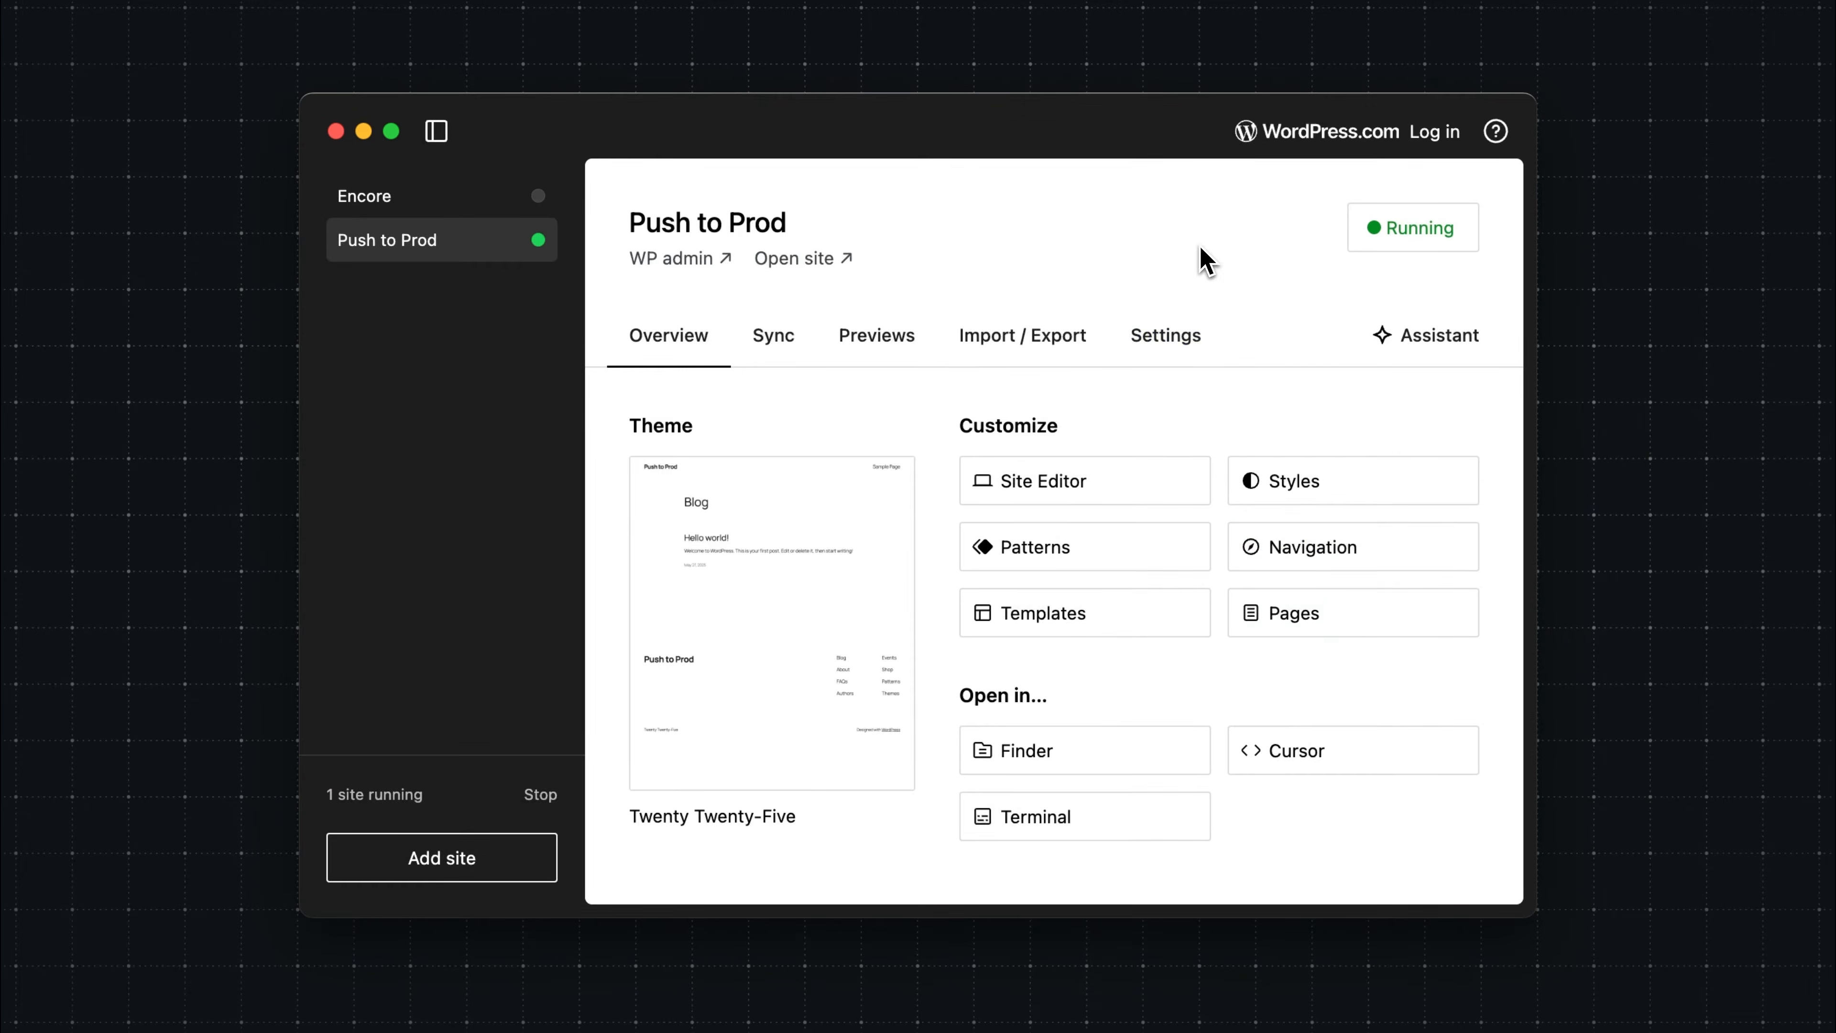
- View the site's files in Cursor, close that window, and open the site's folder in Terminal
click(1287, 763)
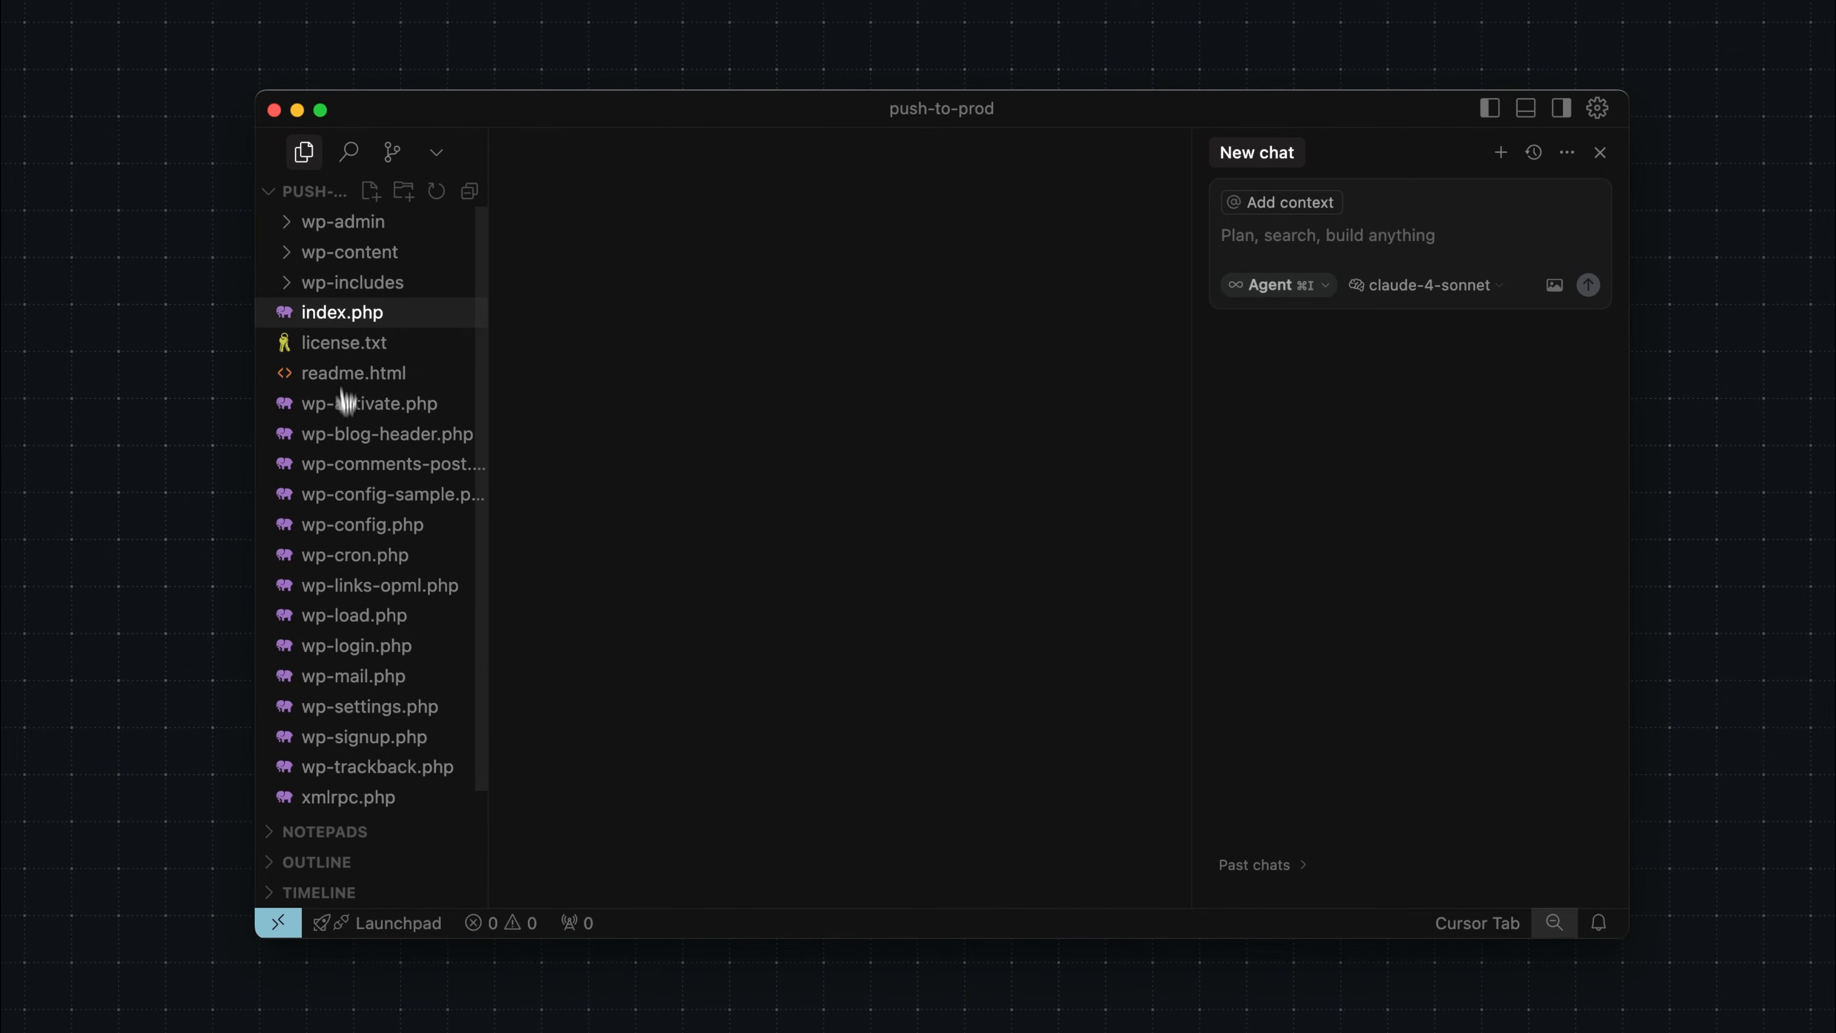
click(274, 110)
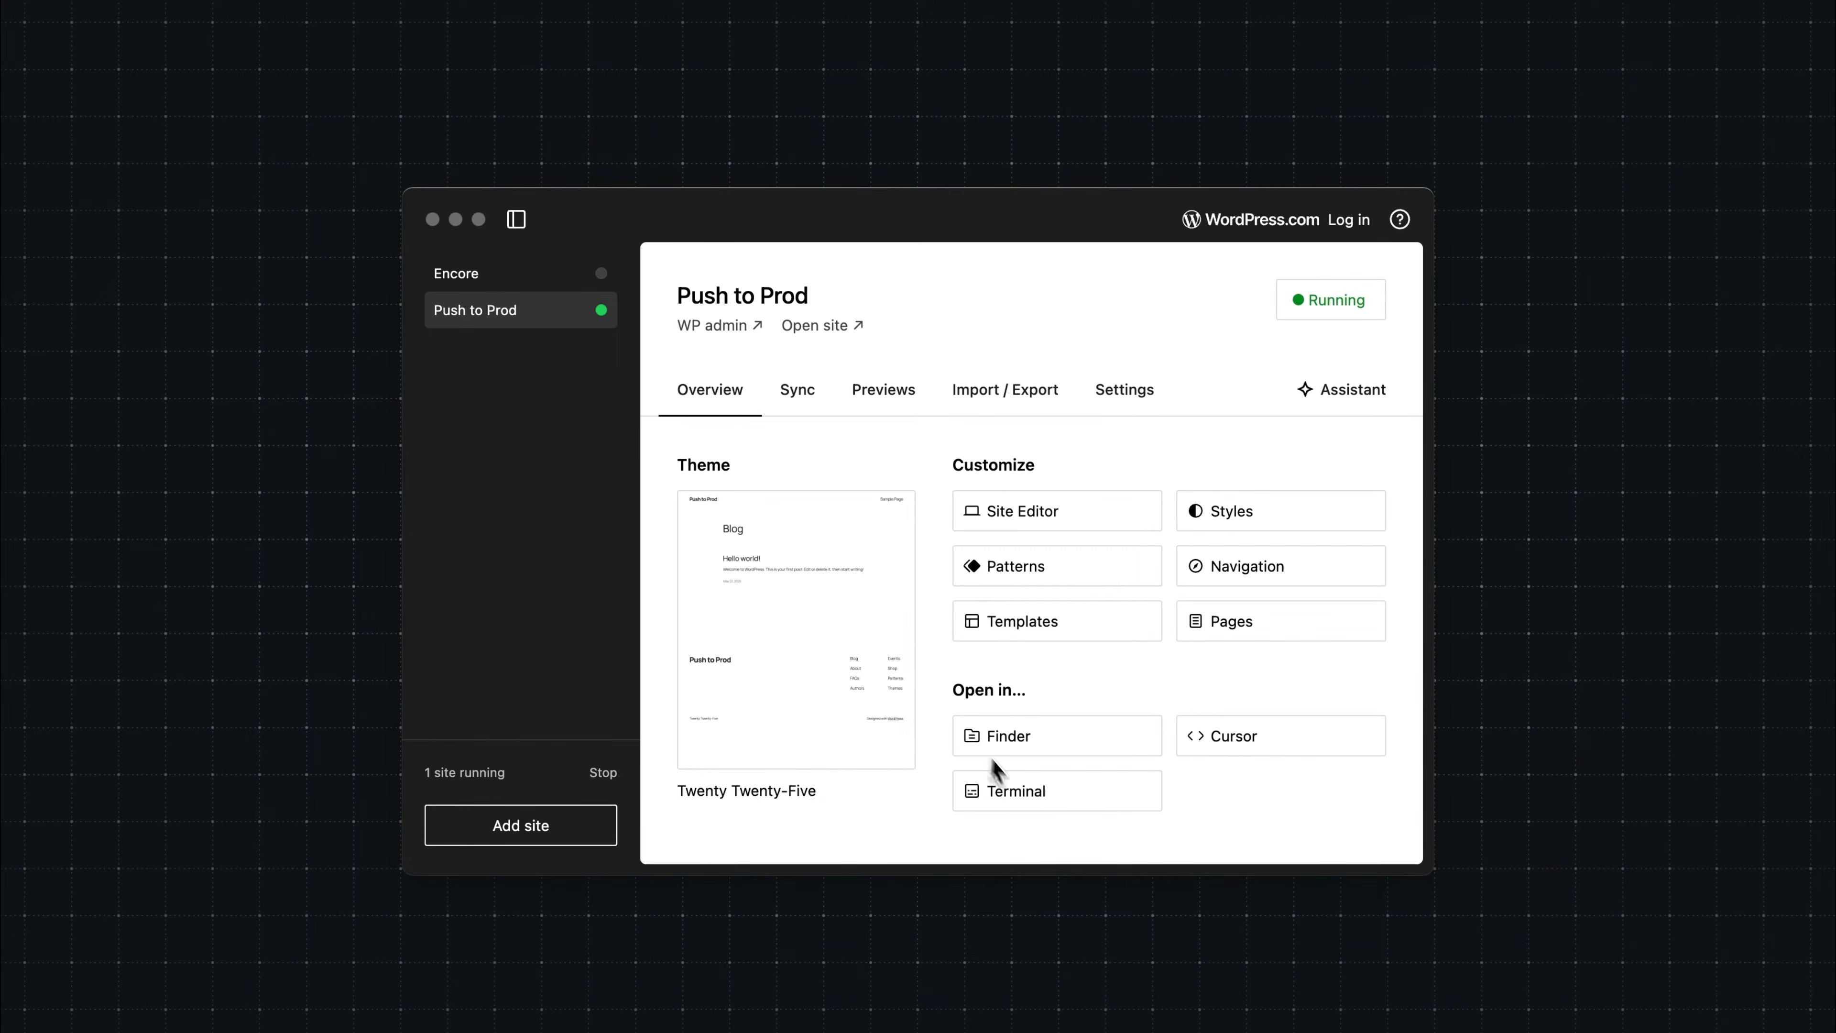
click(1023, 796)
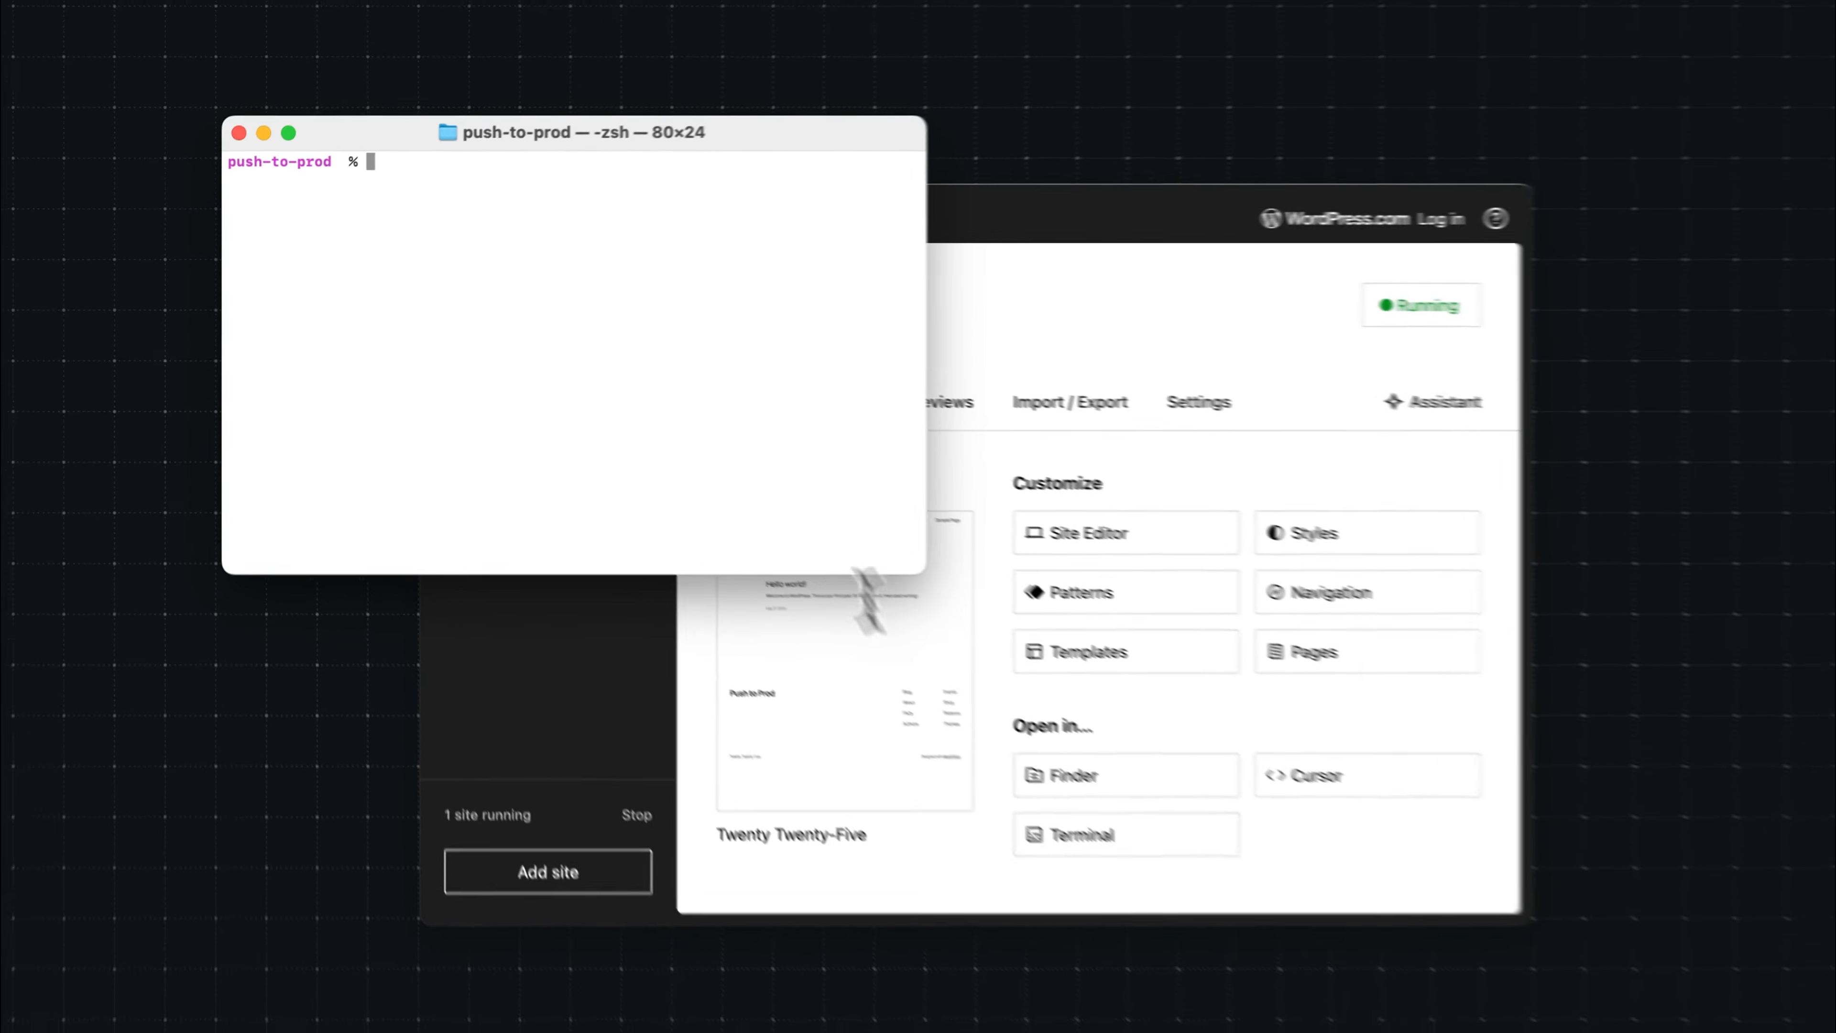
- List the contents of the push-to-prod folder with ls in Terminal, and close the Terminal window
text(ls)
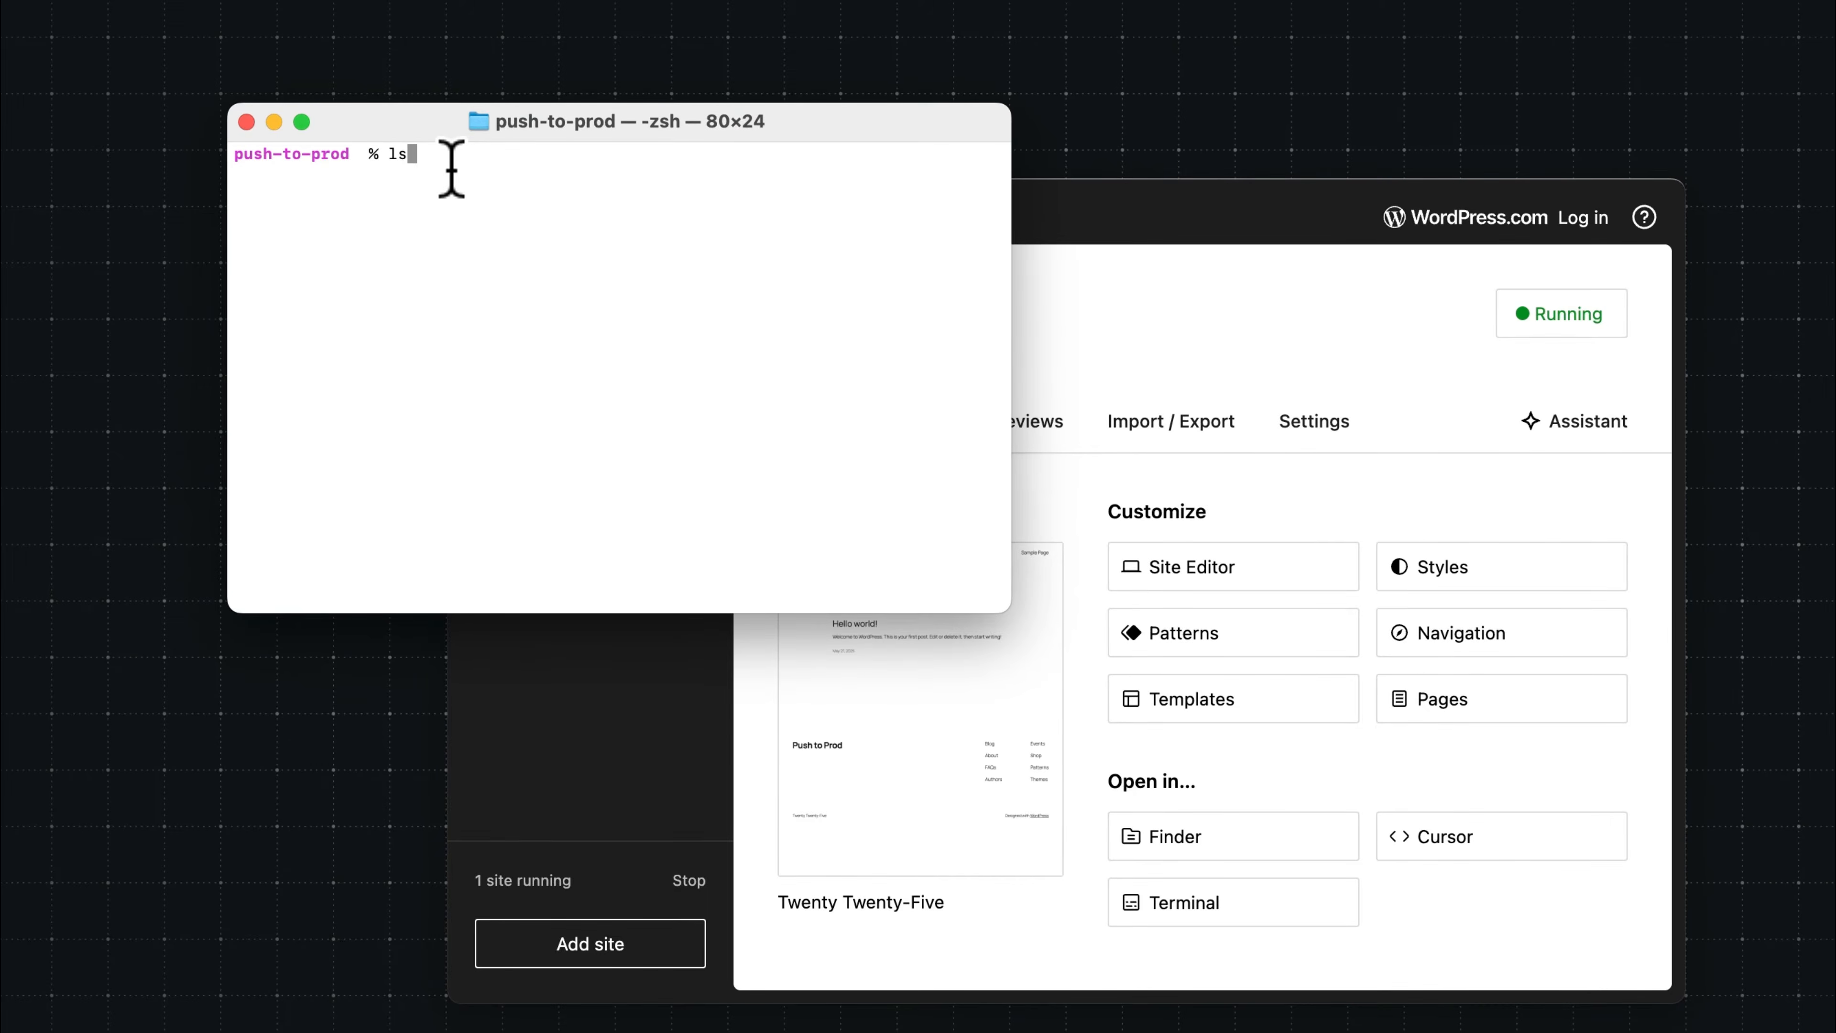
key(Return)
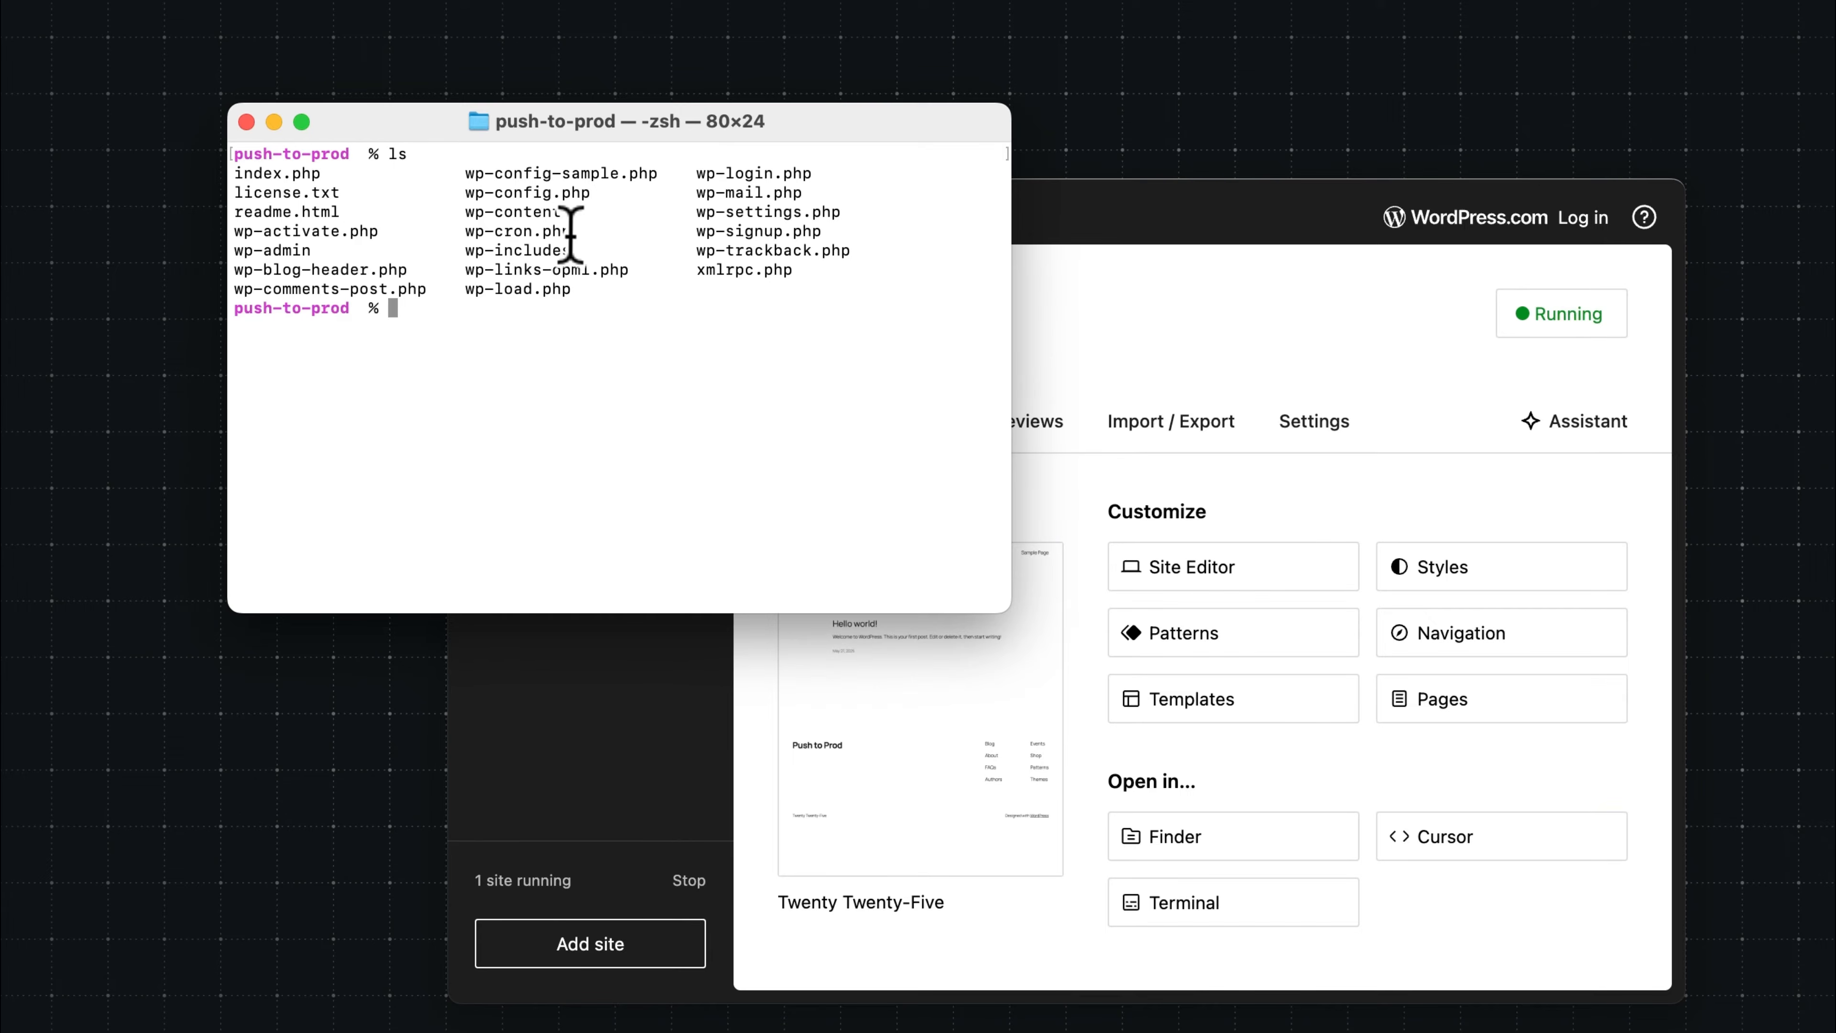
click(247, 123)
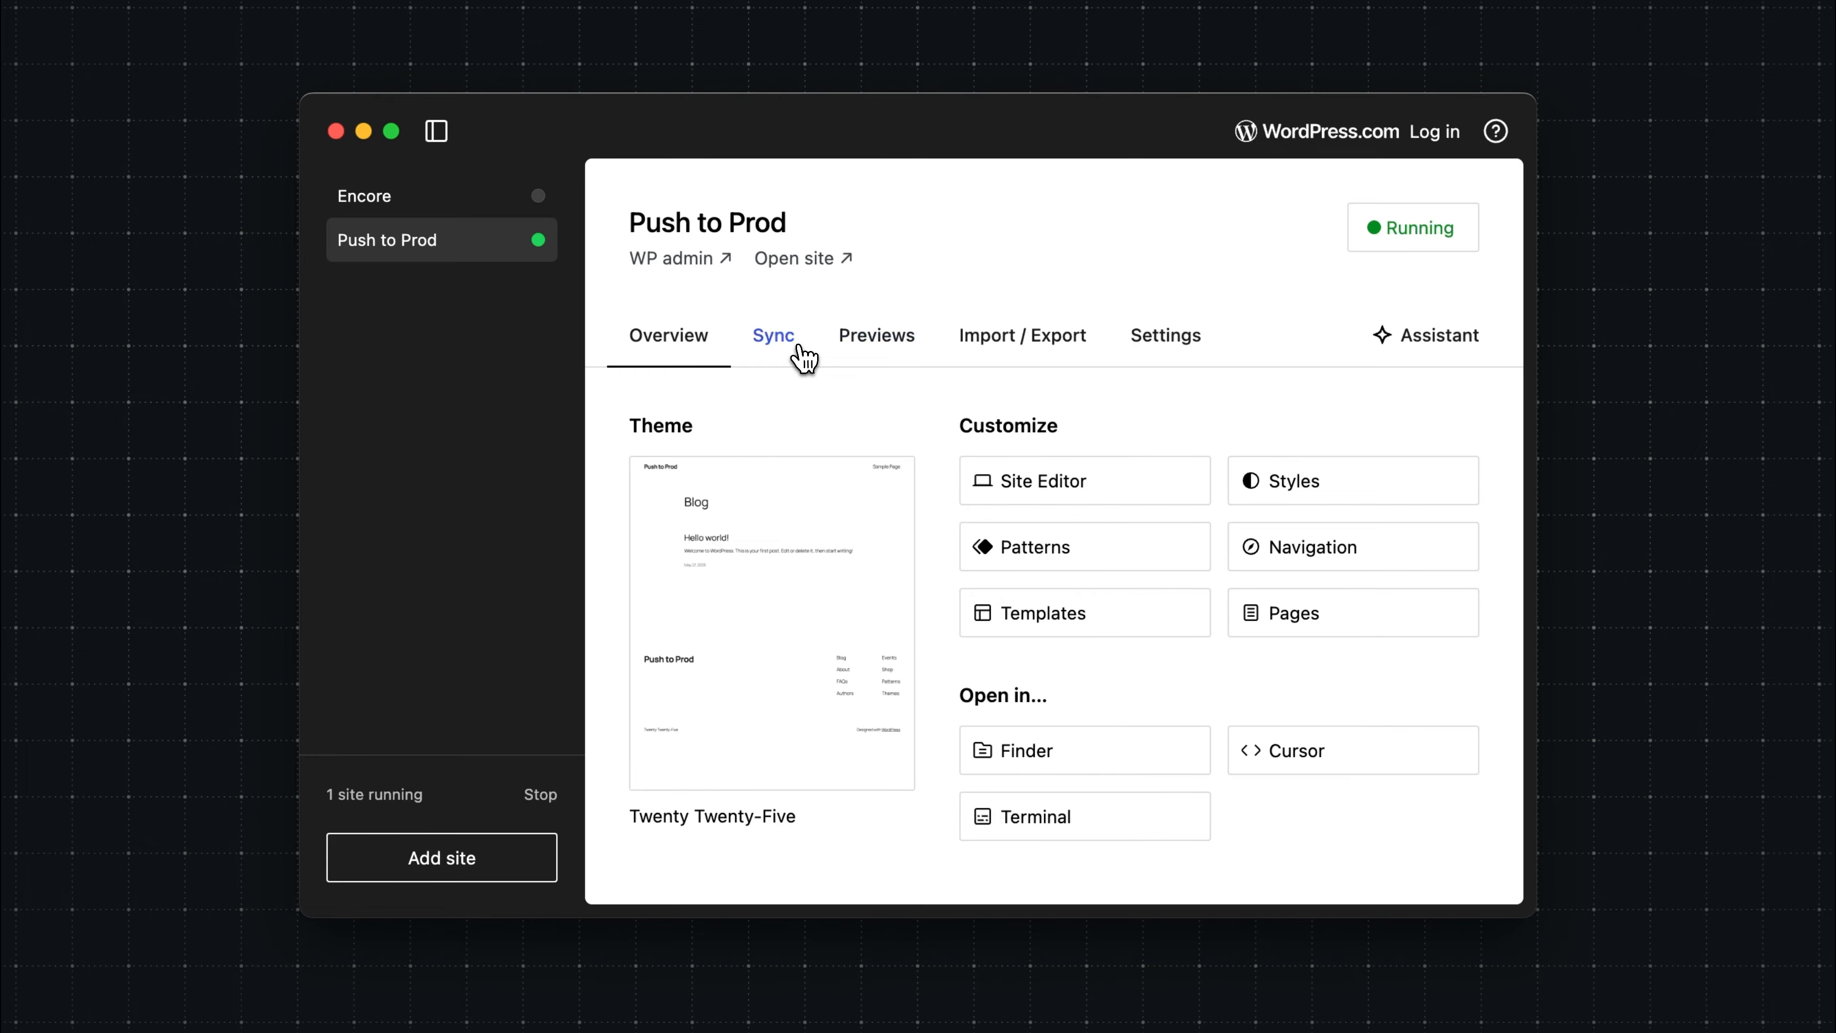
click(800, 347)
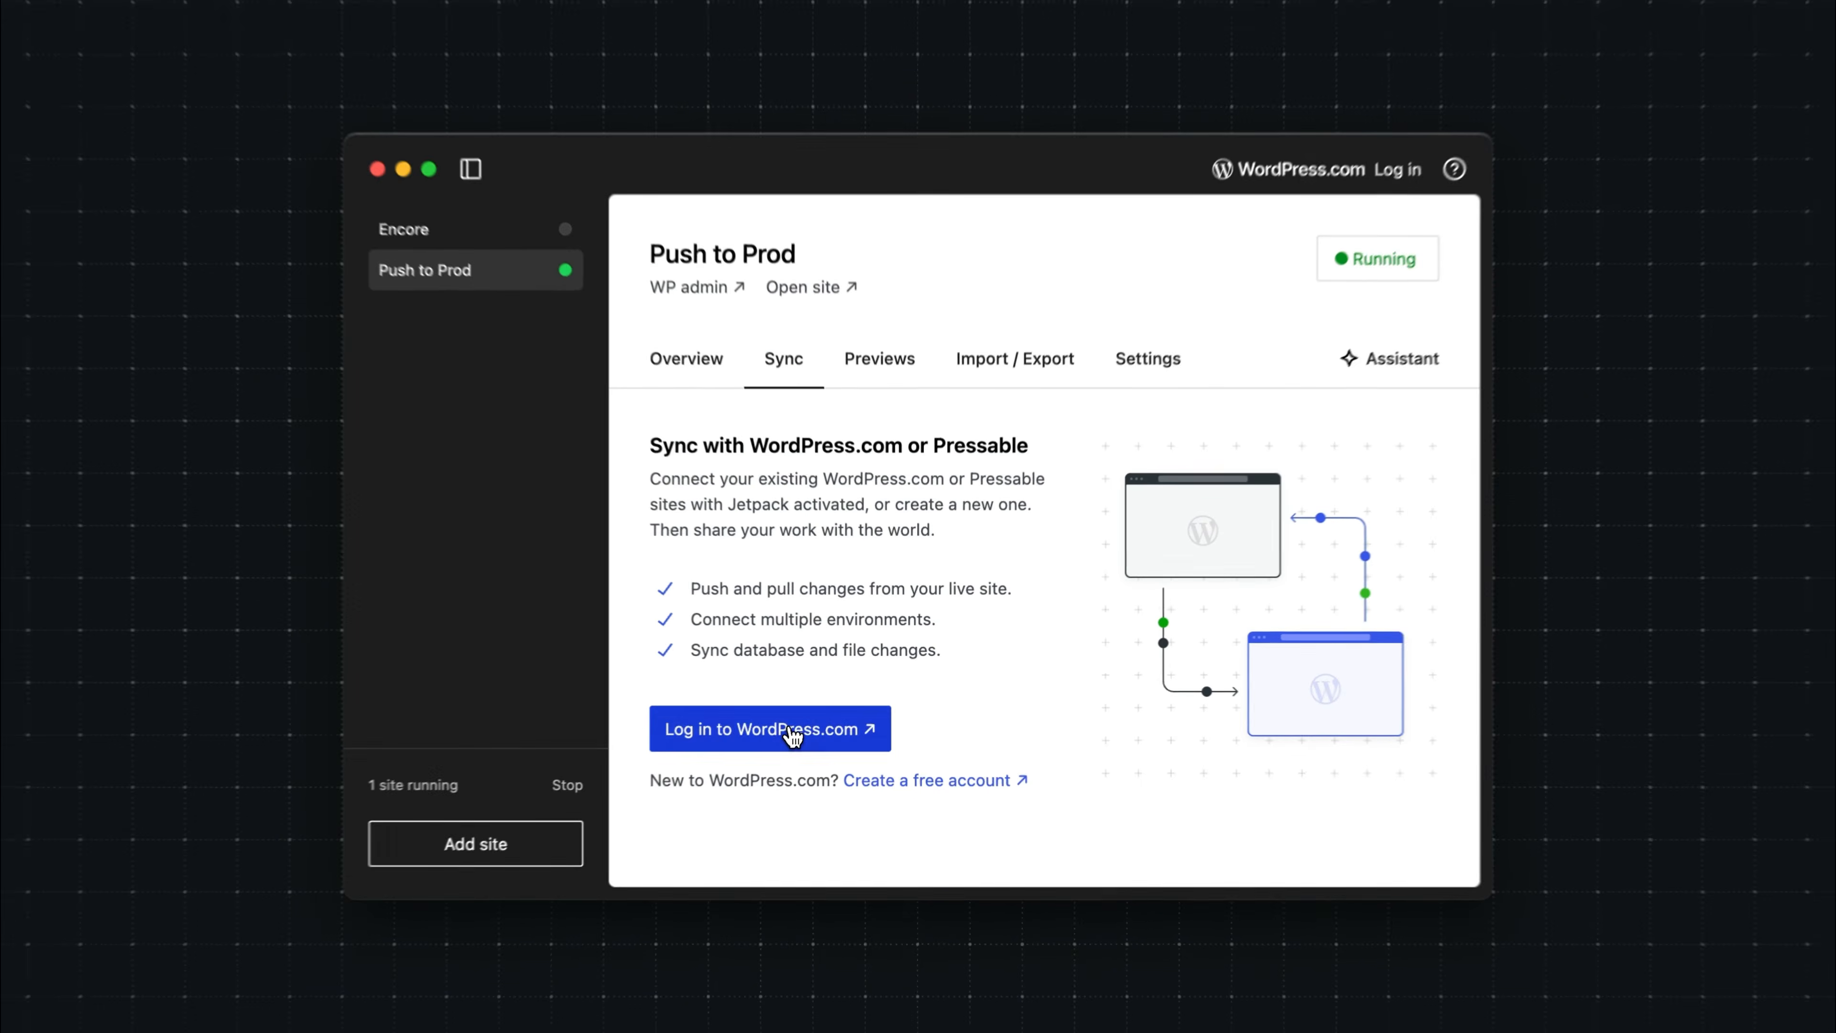
click(793, 733)
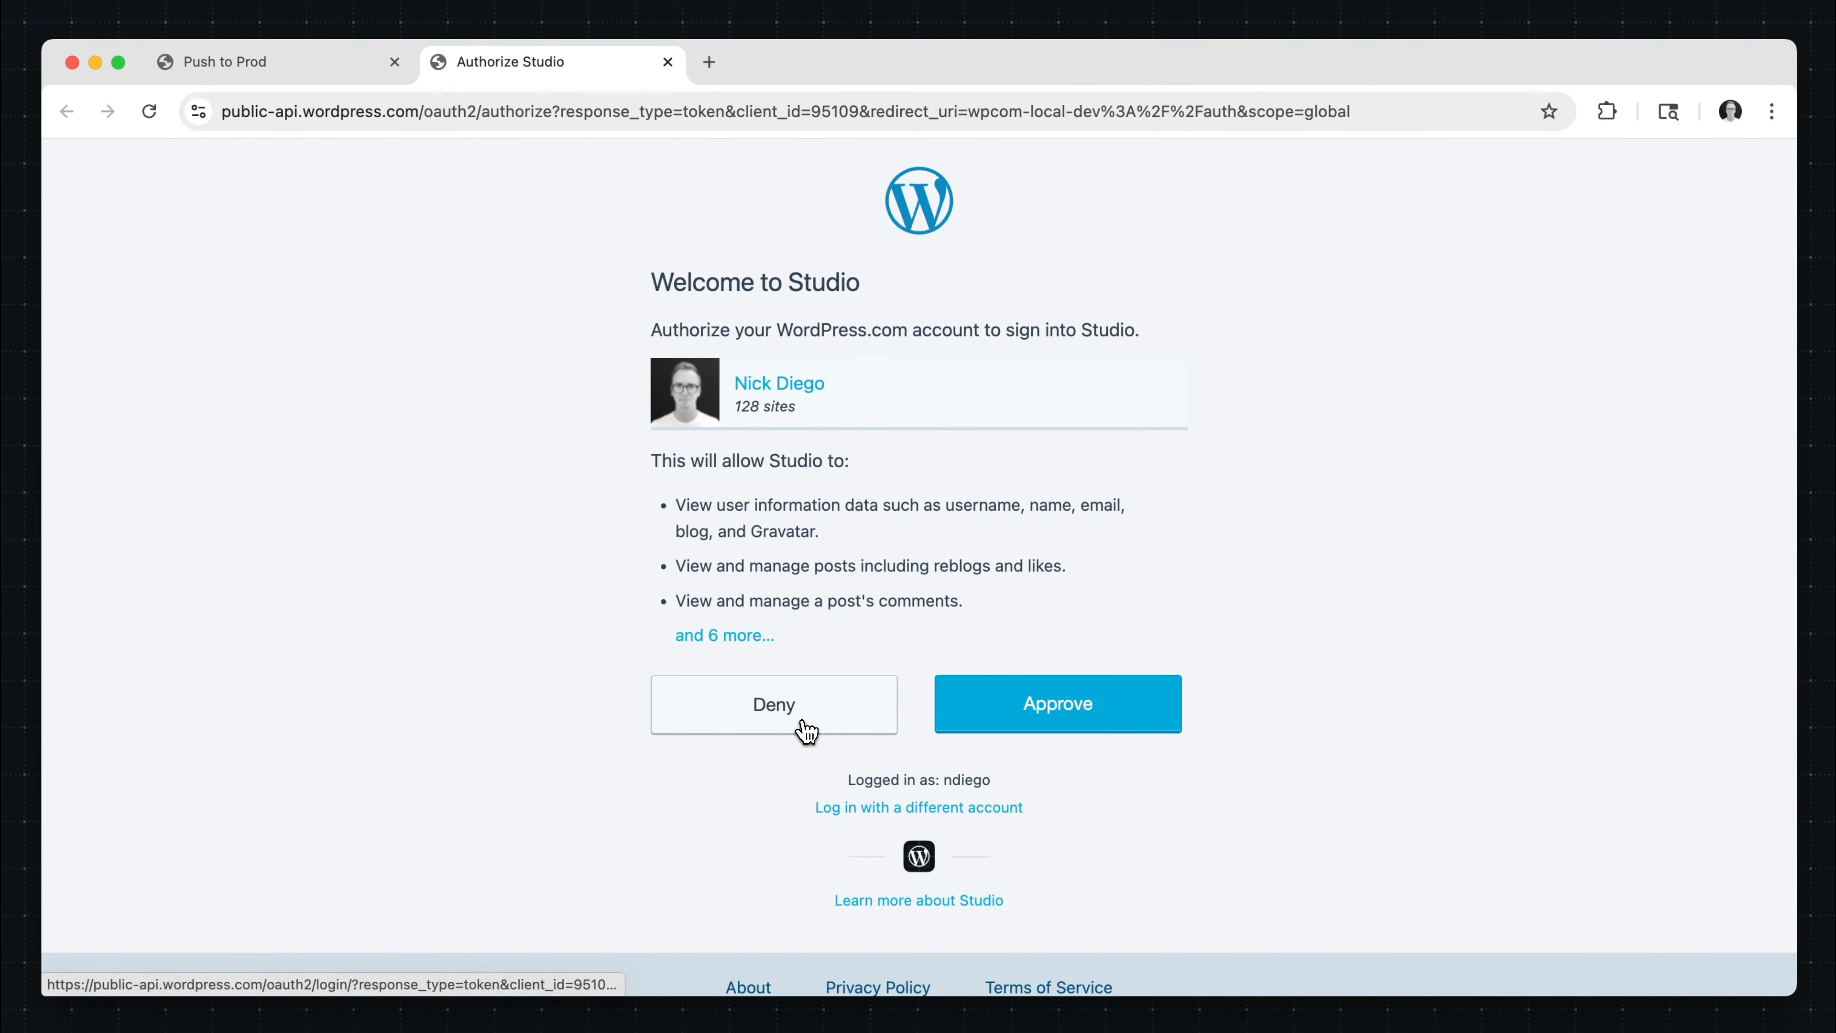
click(1034, 716)
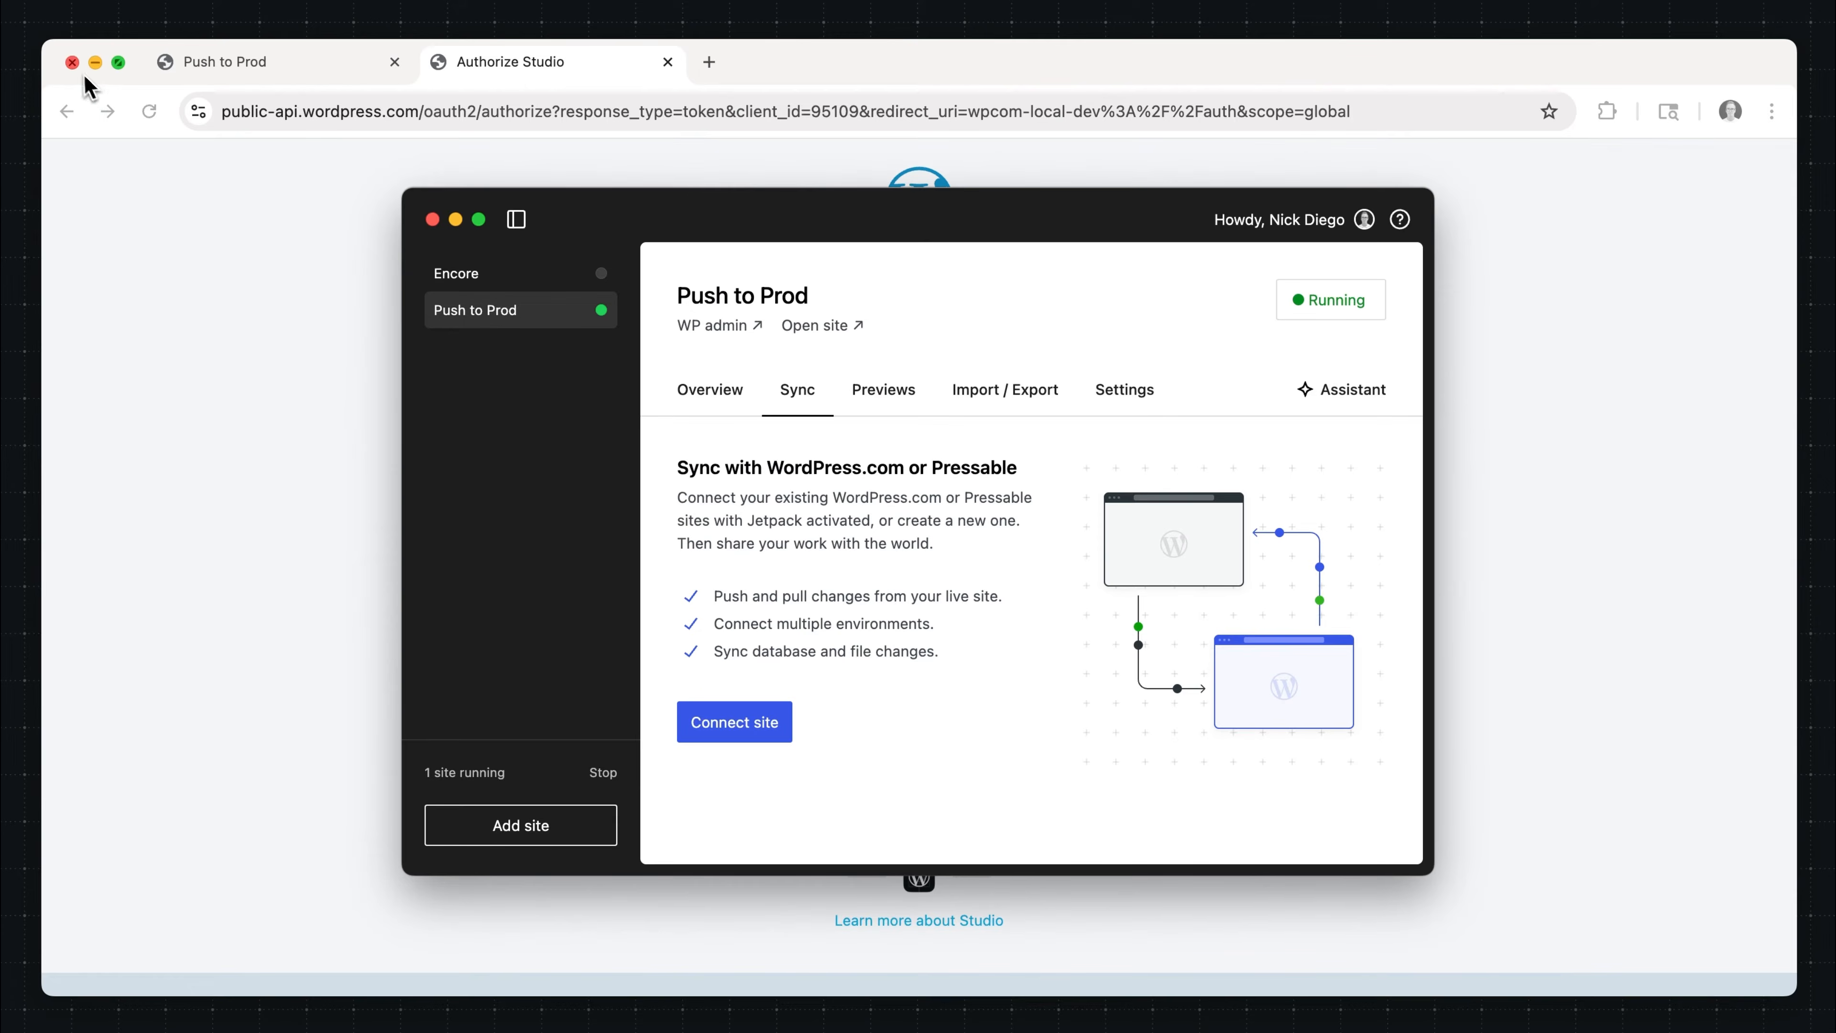
click(95, 62)
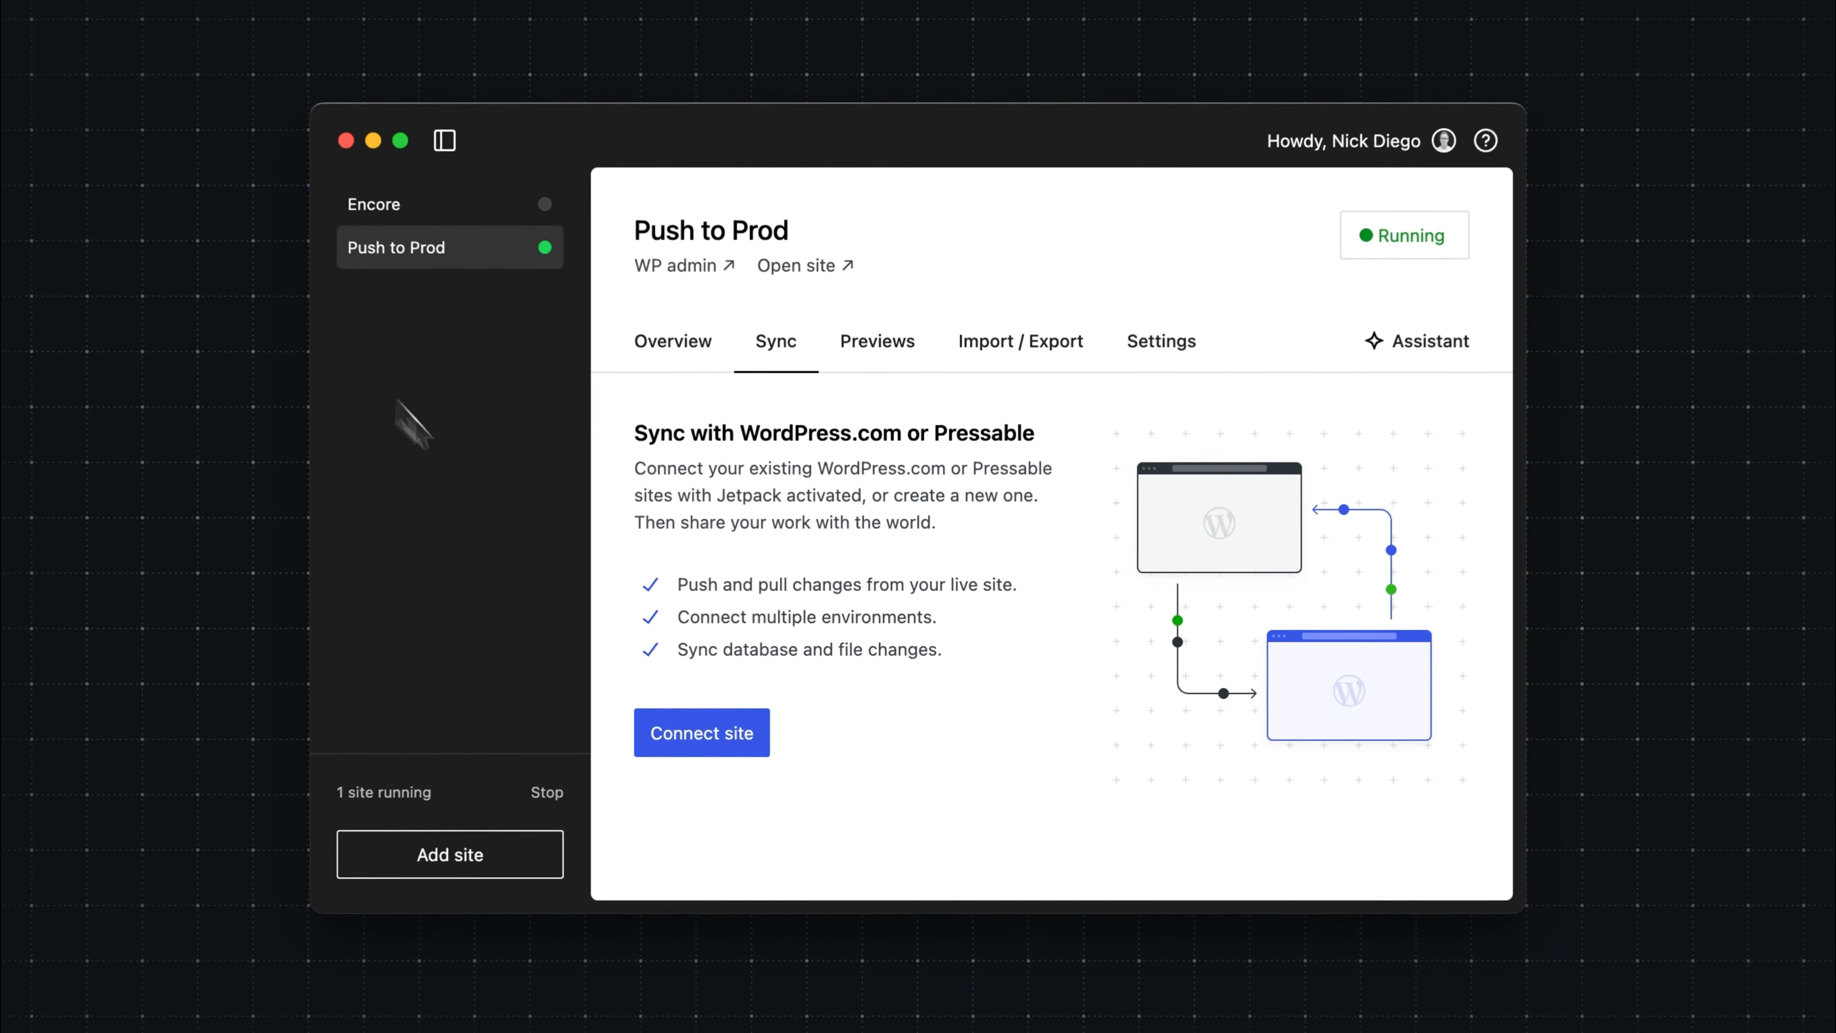
- Connect the local site to the Push to Prod production site at pushtoprod.blog and pull its files and database
click(715, 749)
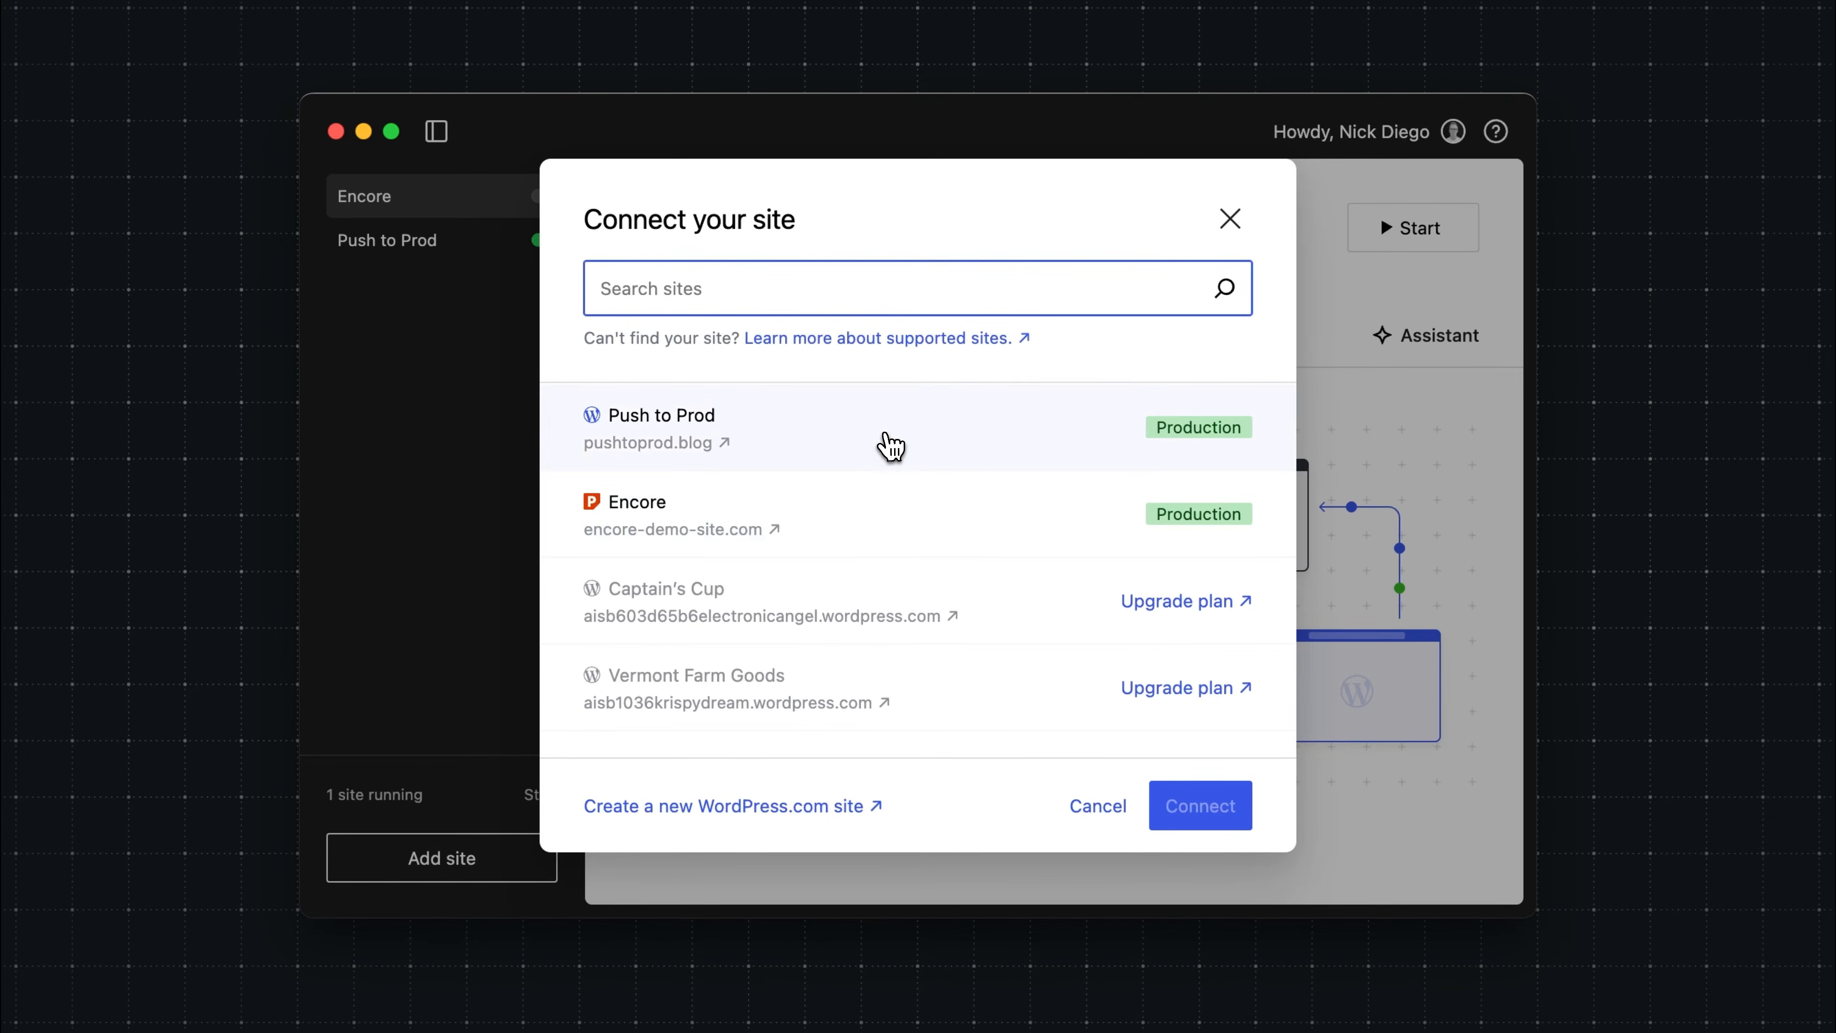
click(887, 443)
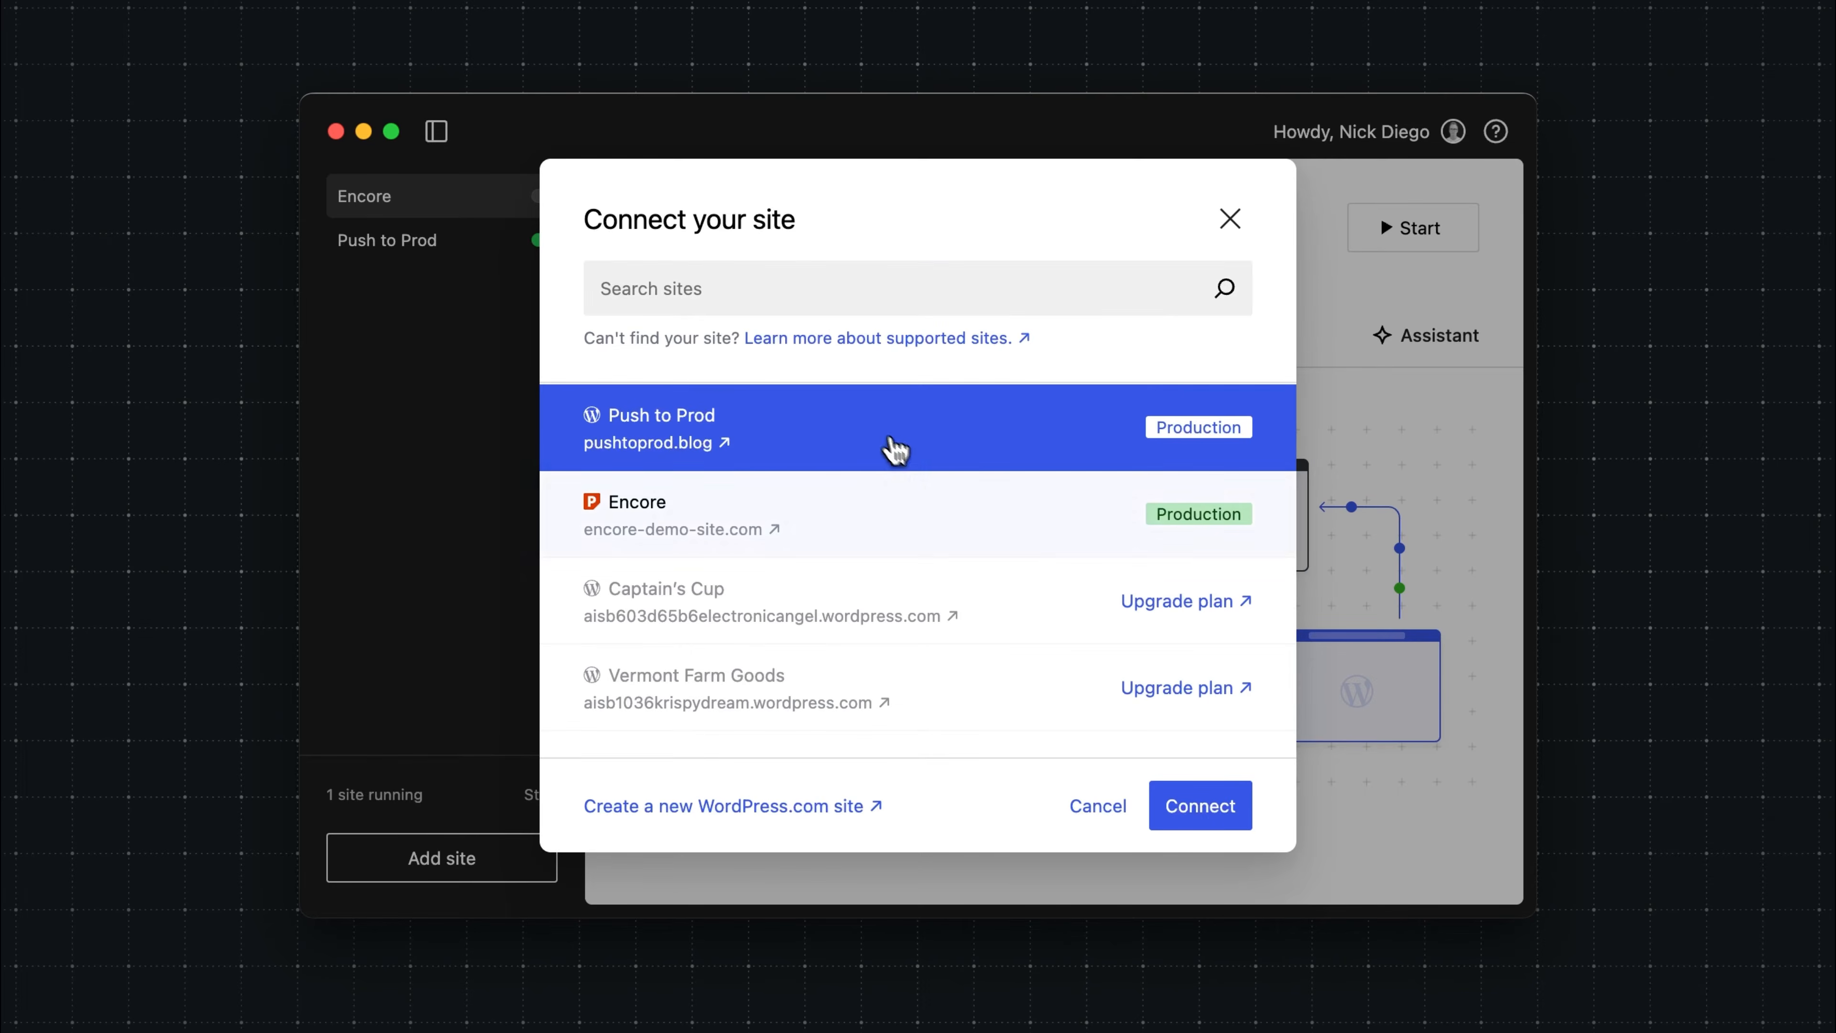
click(1204, 823)
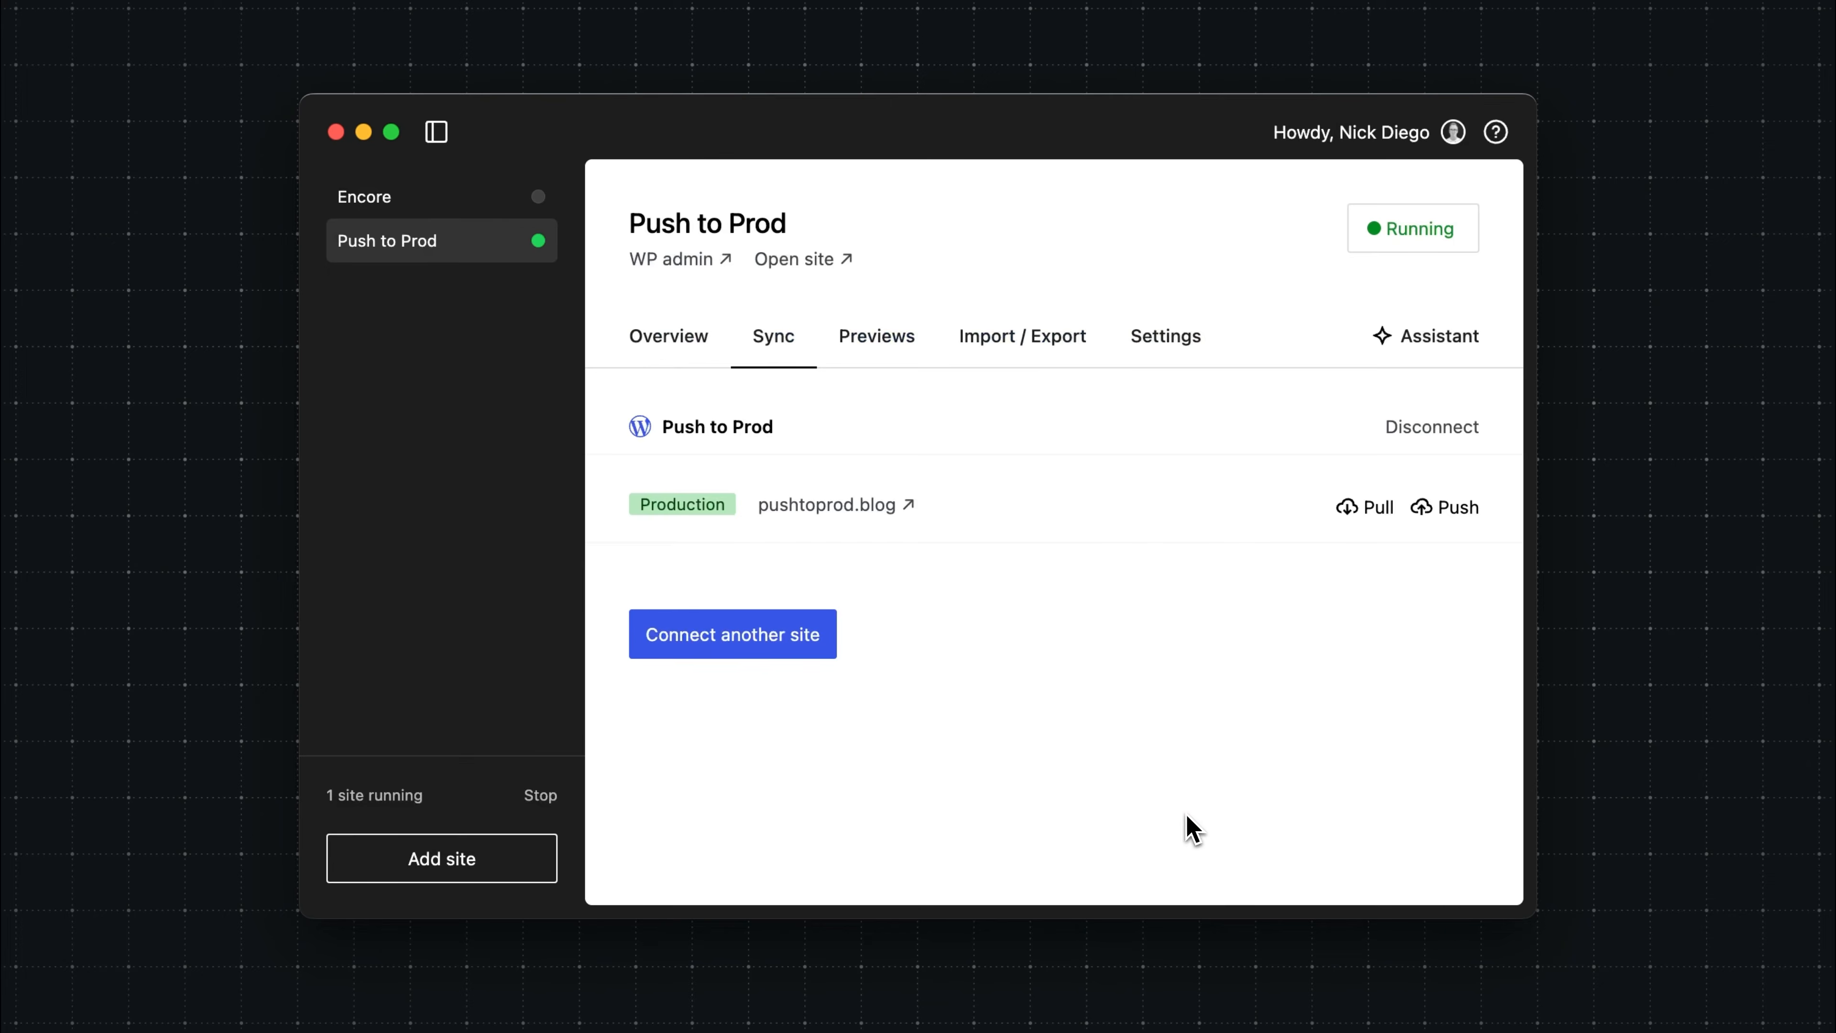
click(1370, 509)
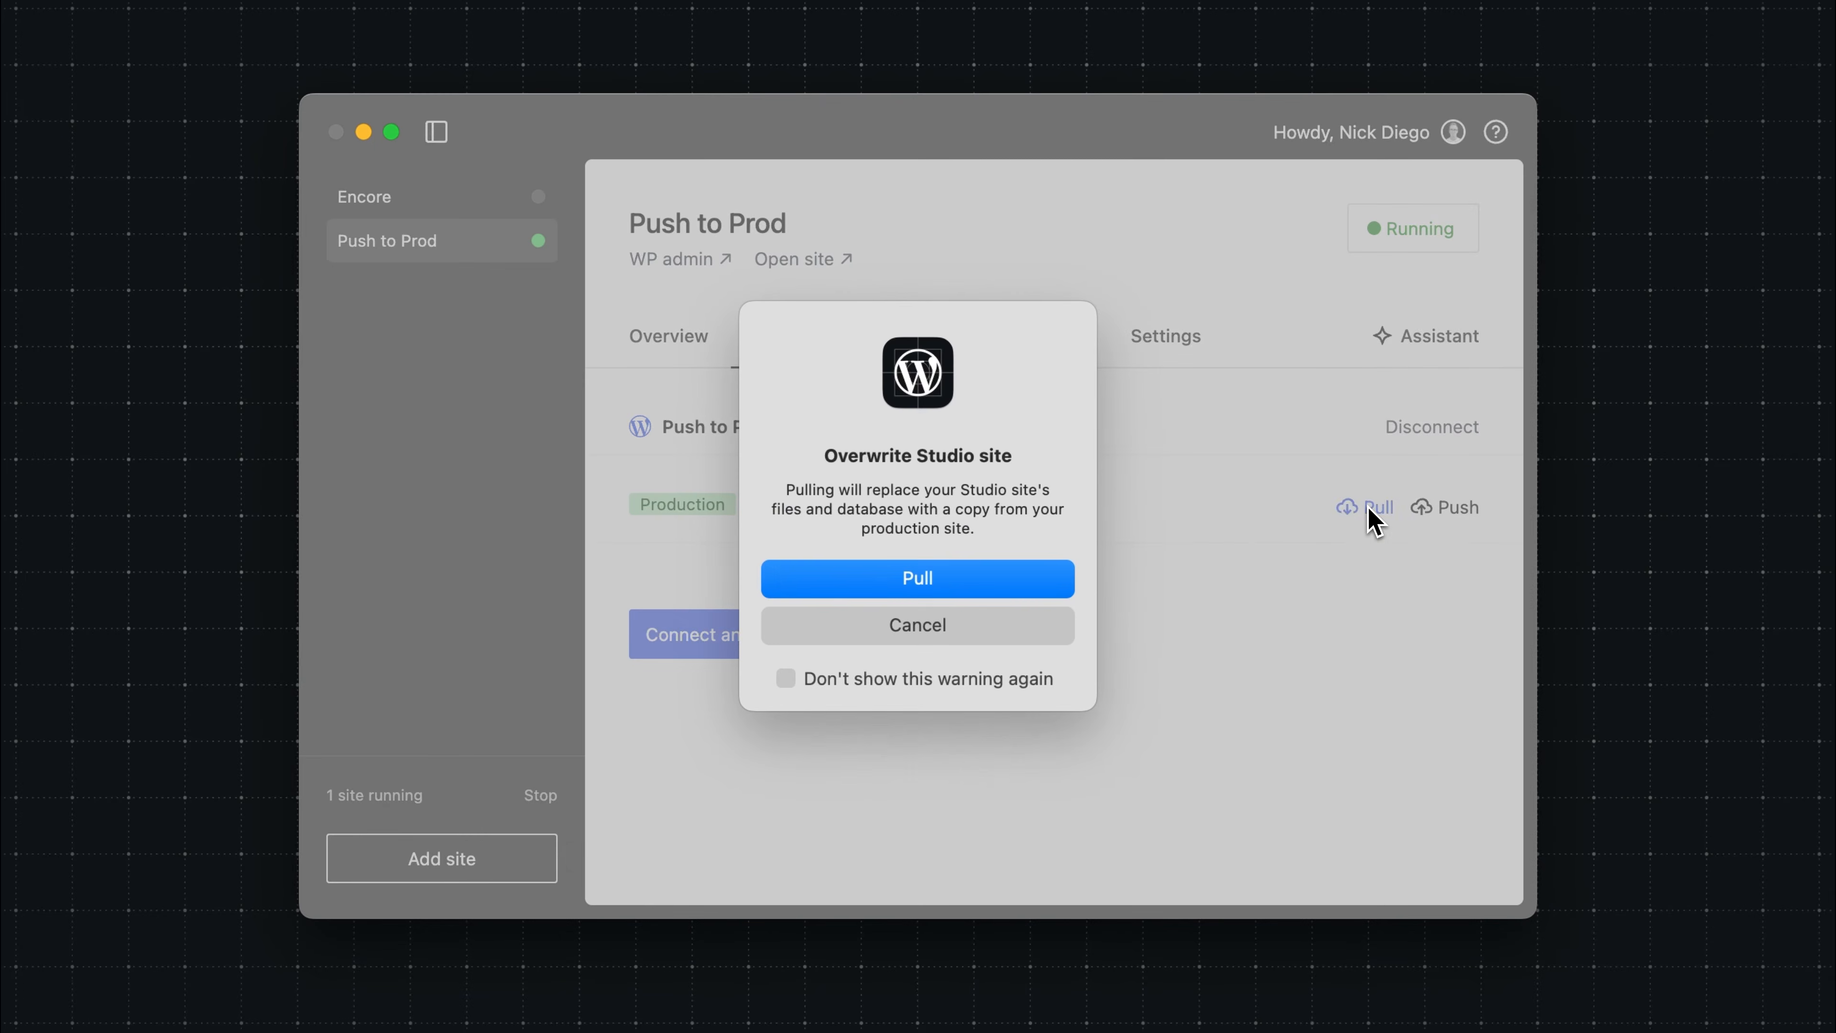
click(932, 589)
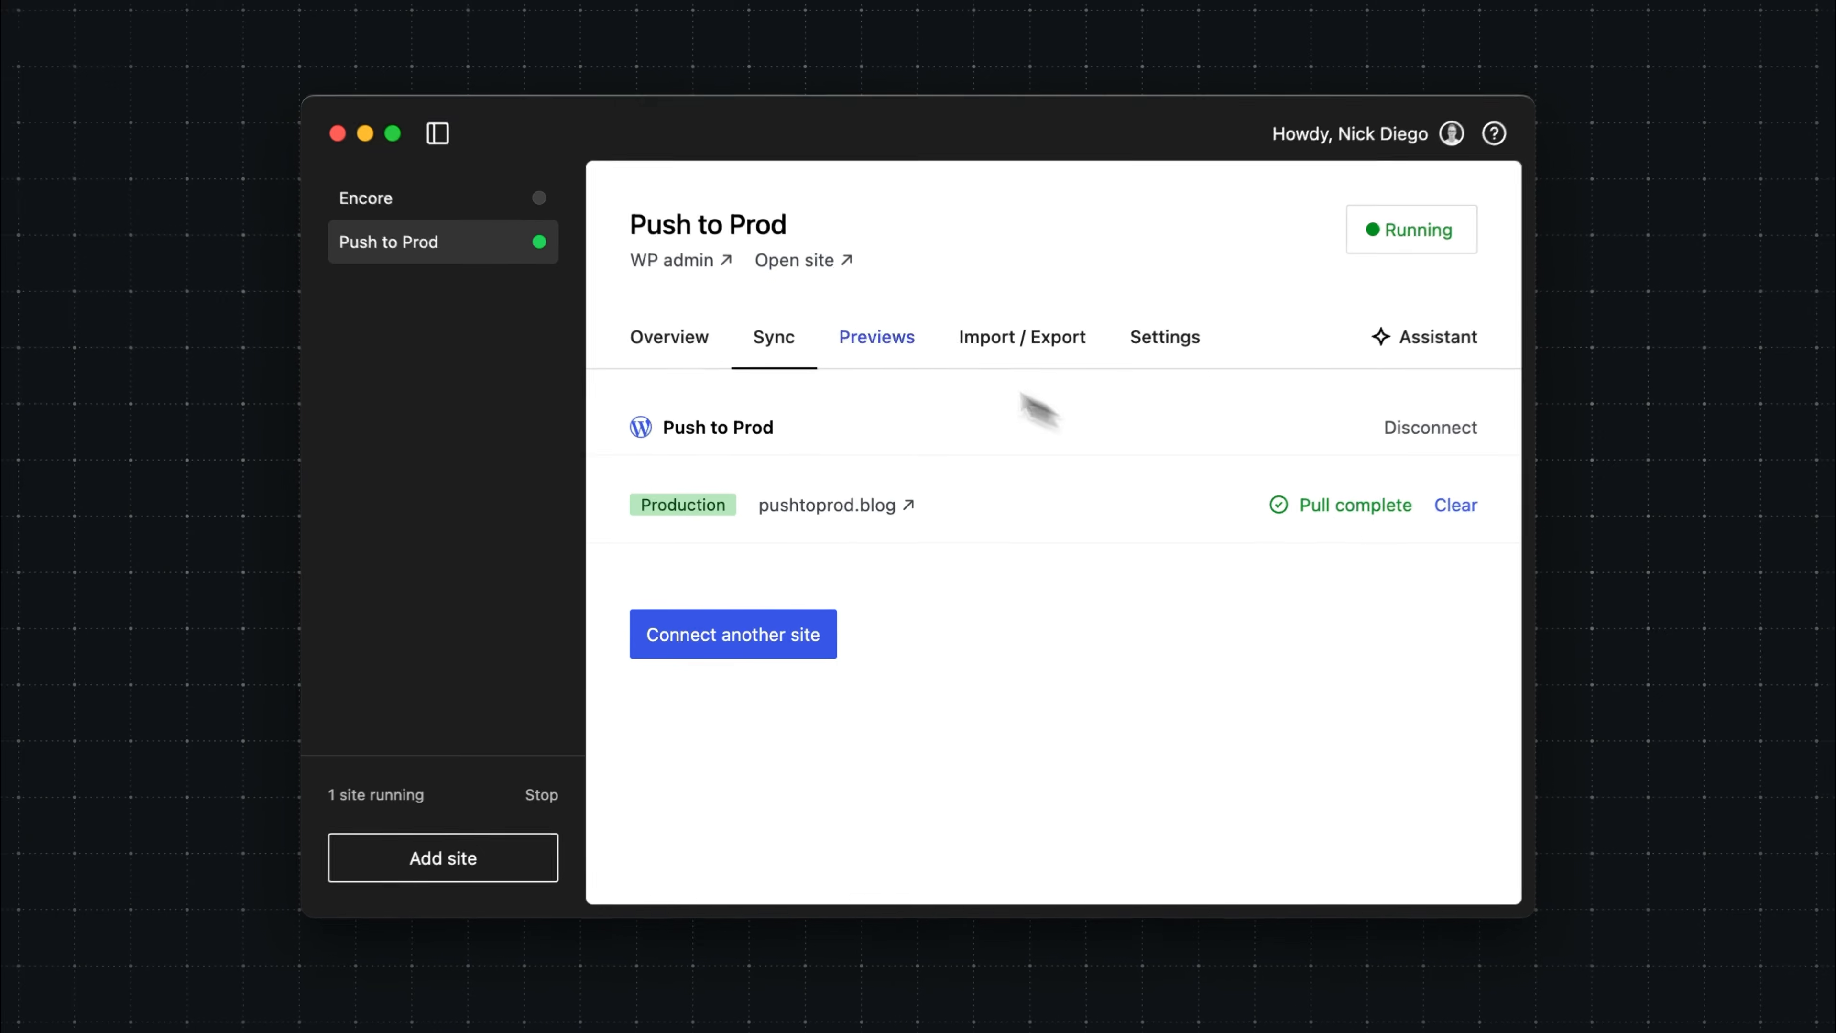
- Look through the local Push to Prod site's home page in the browser, and return to WordPress Studio
click(794, 259)
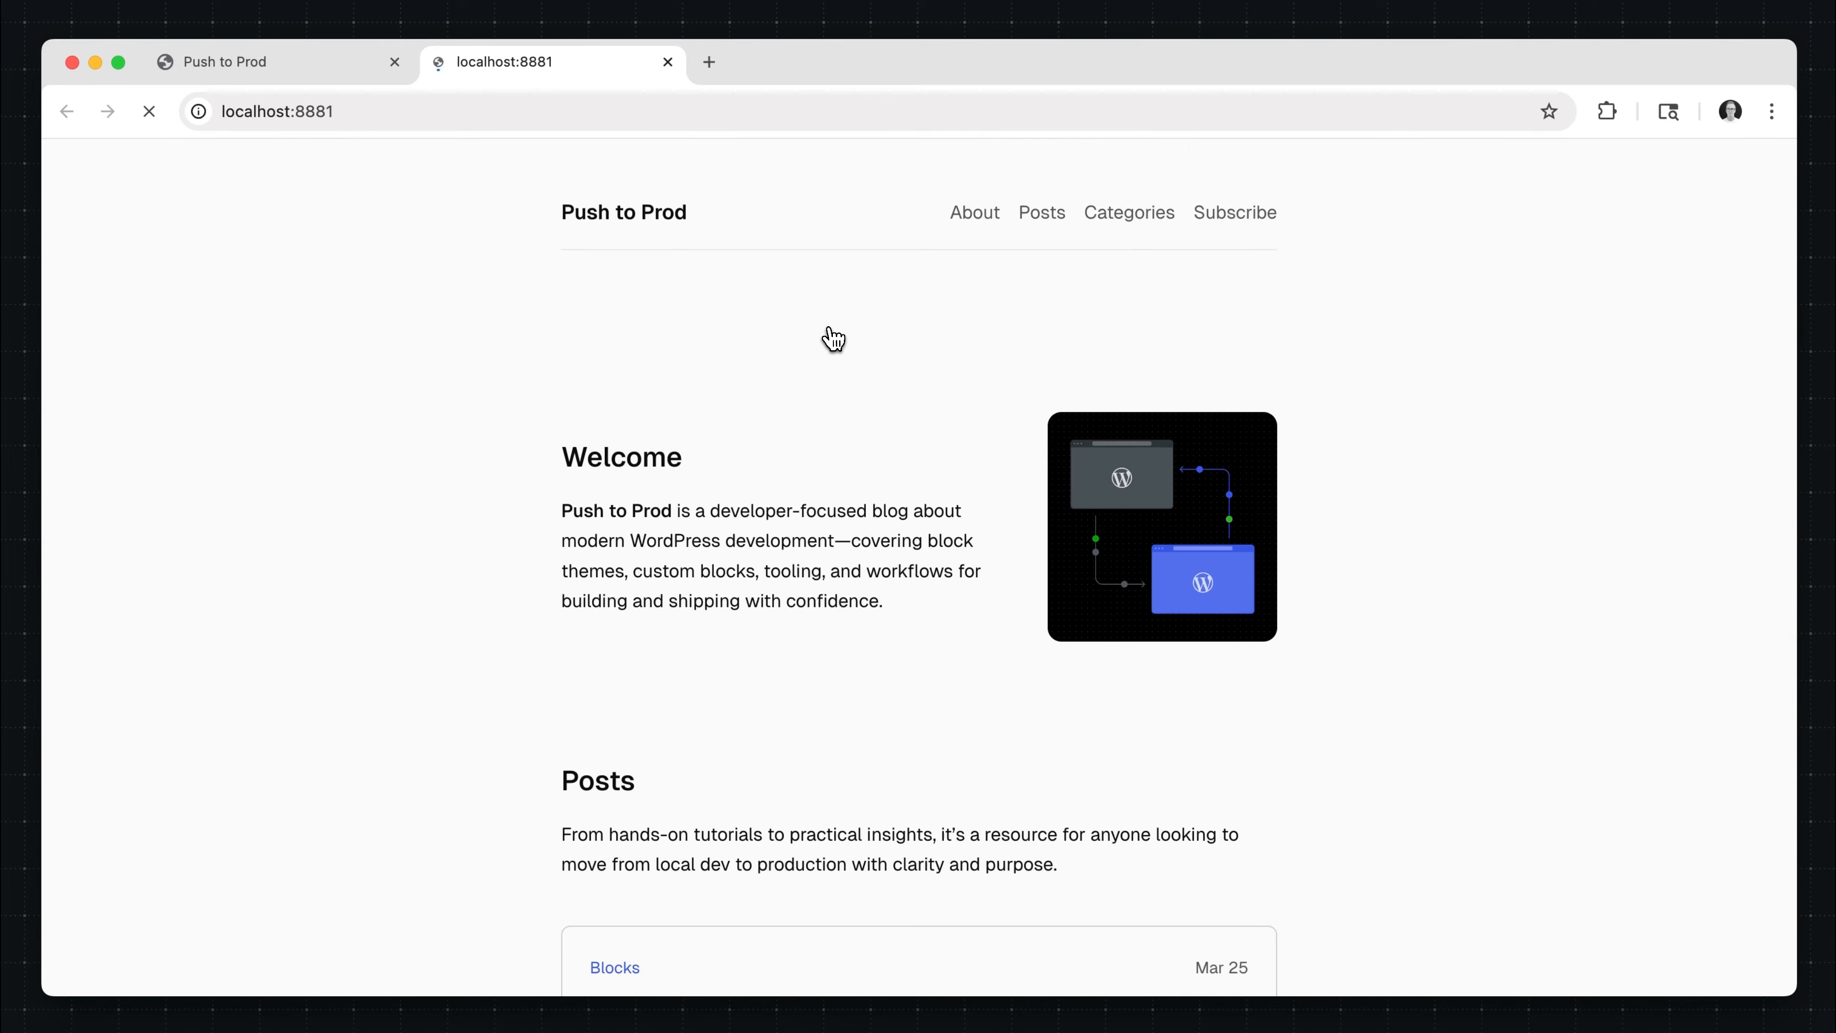
scroll(1234, 444, down, 12)
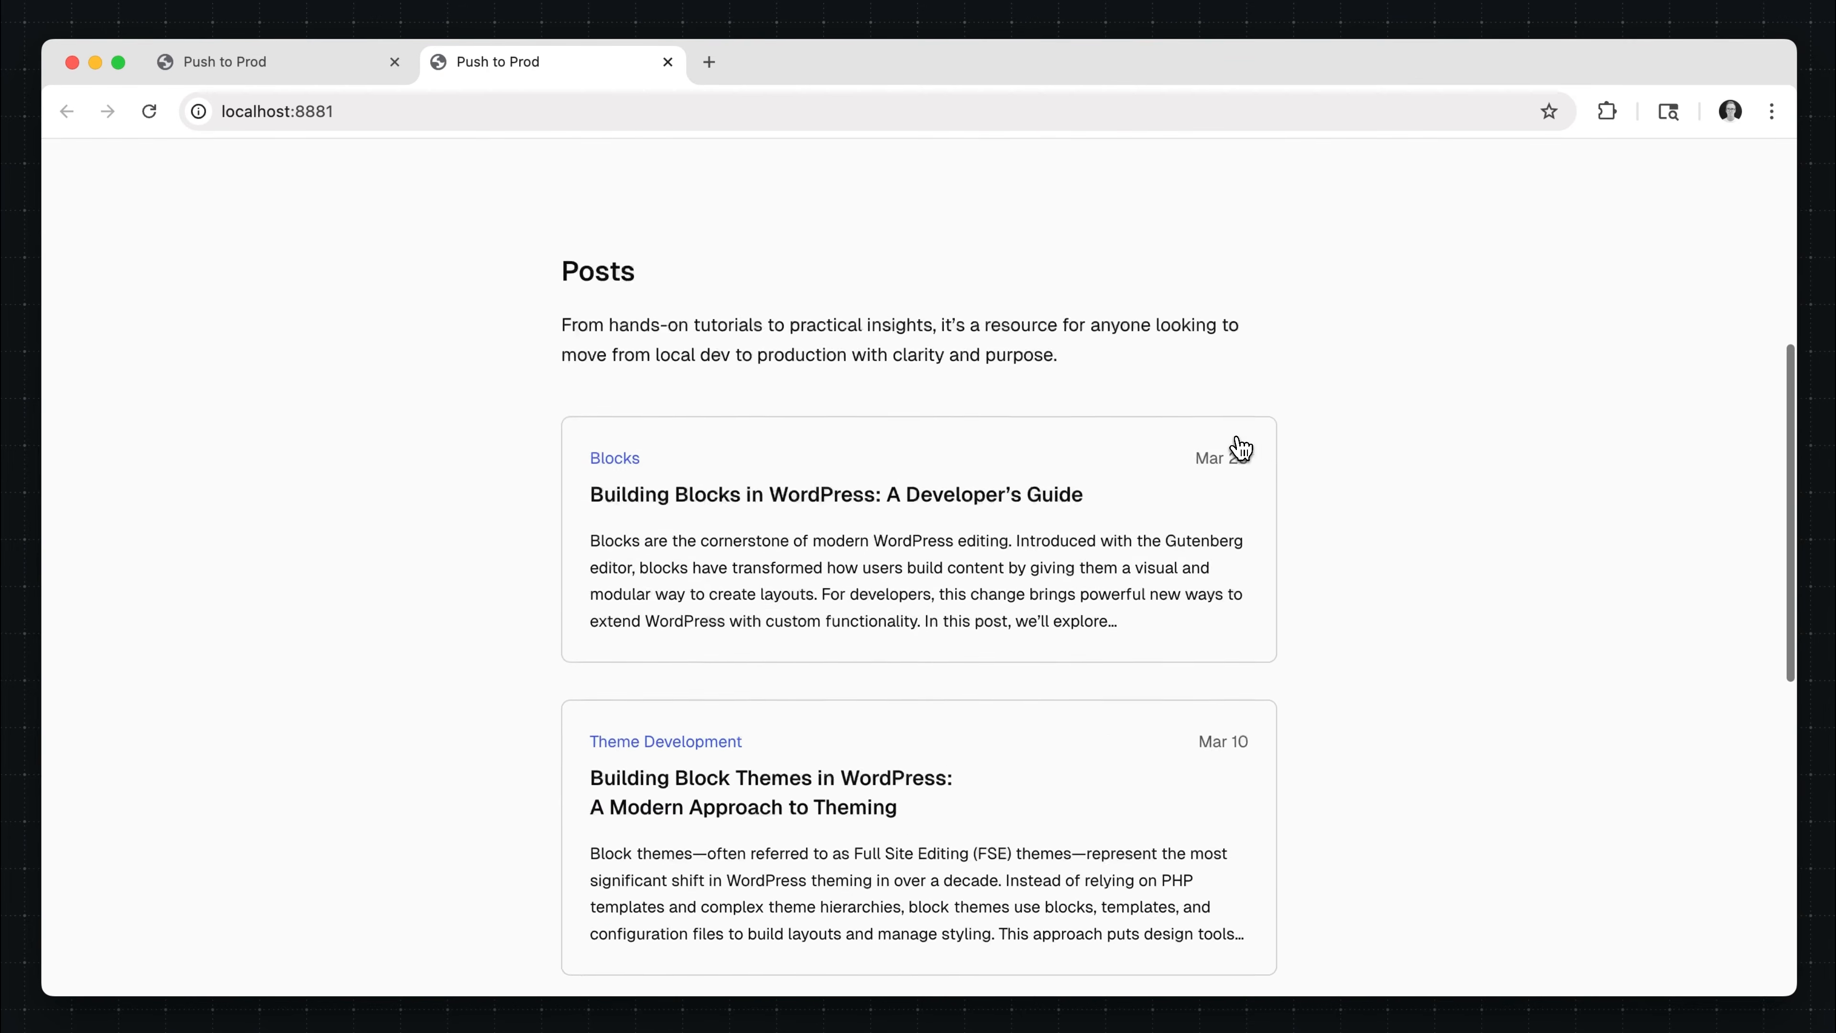
scroll(1240, 447, down, 5)
scroll(1240, 447, up, 12)
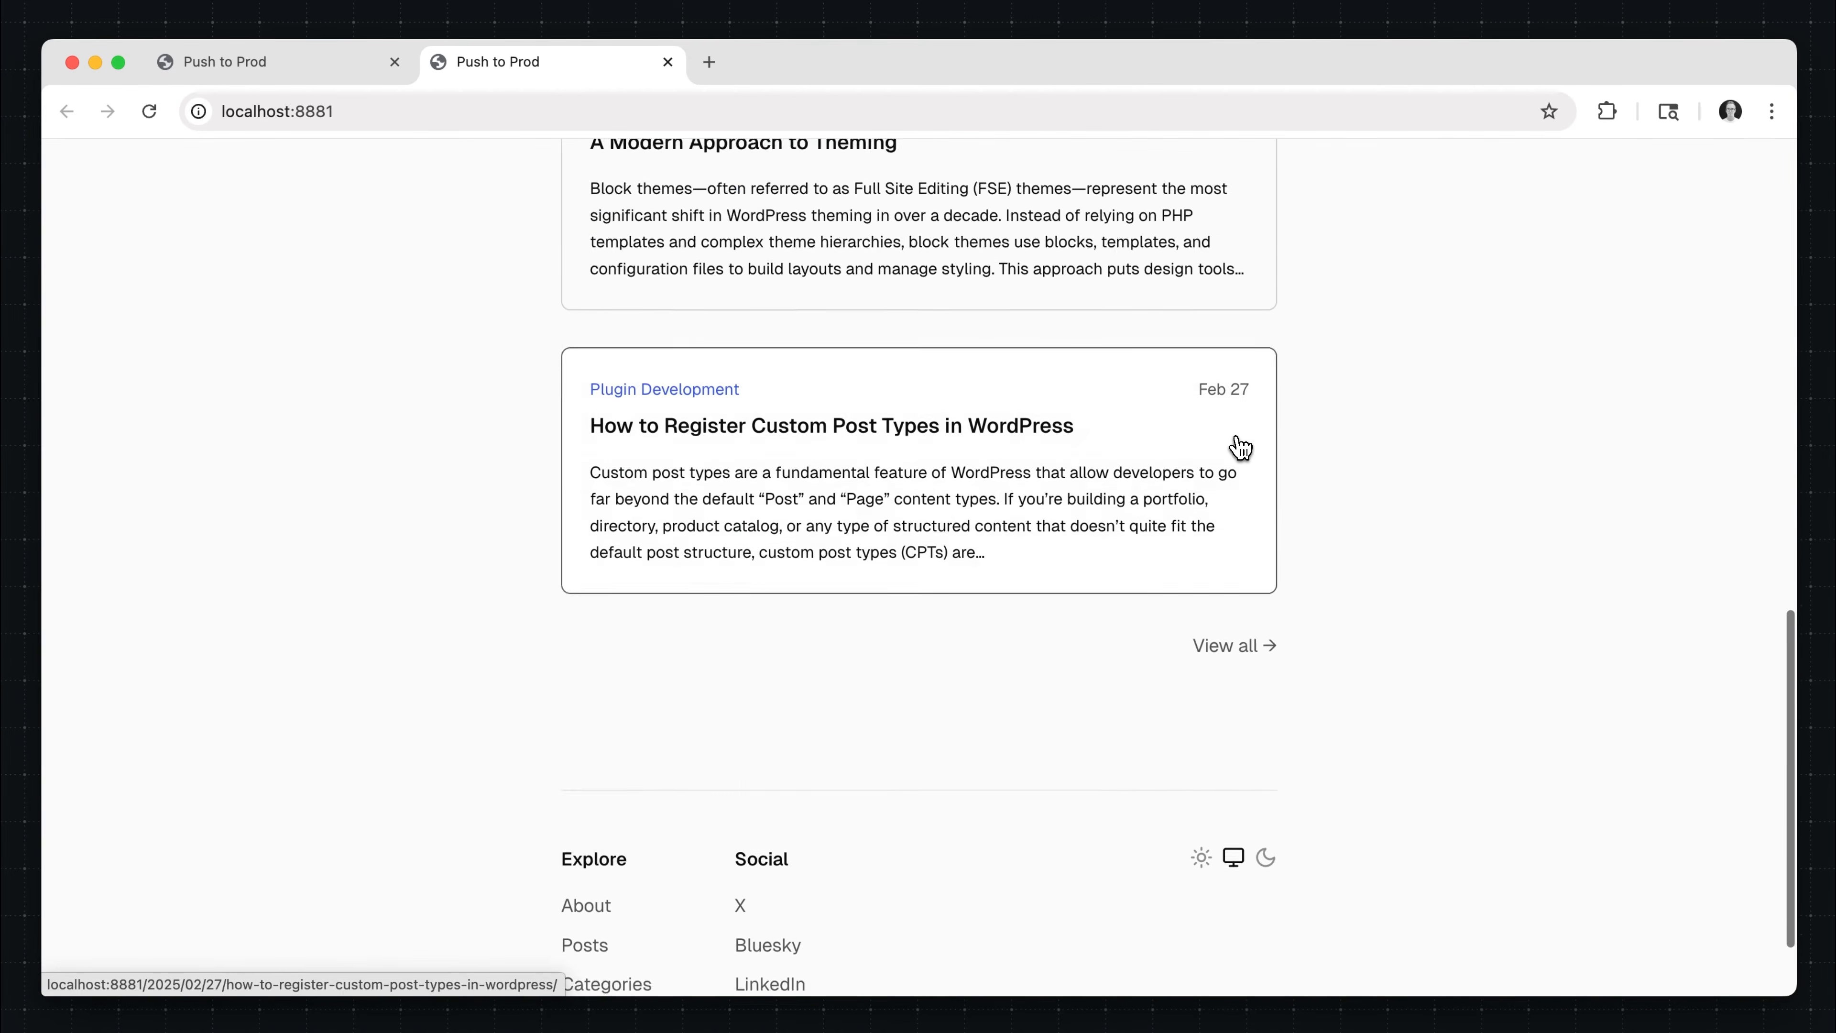
scroll(1240, 447, up, 6)
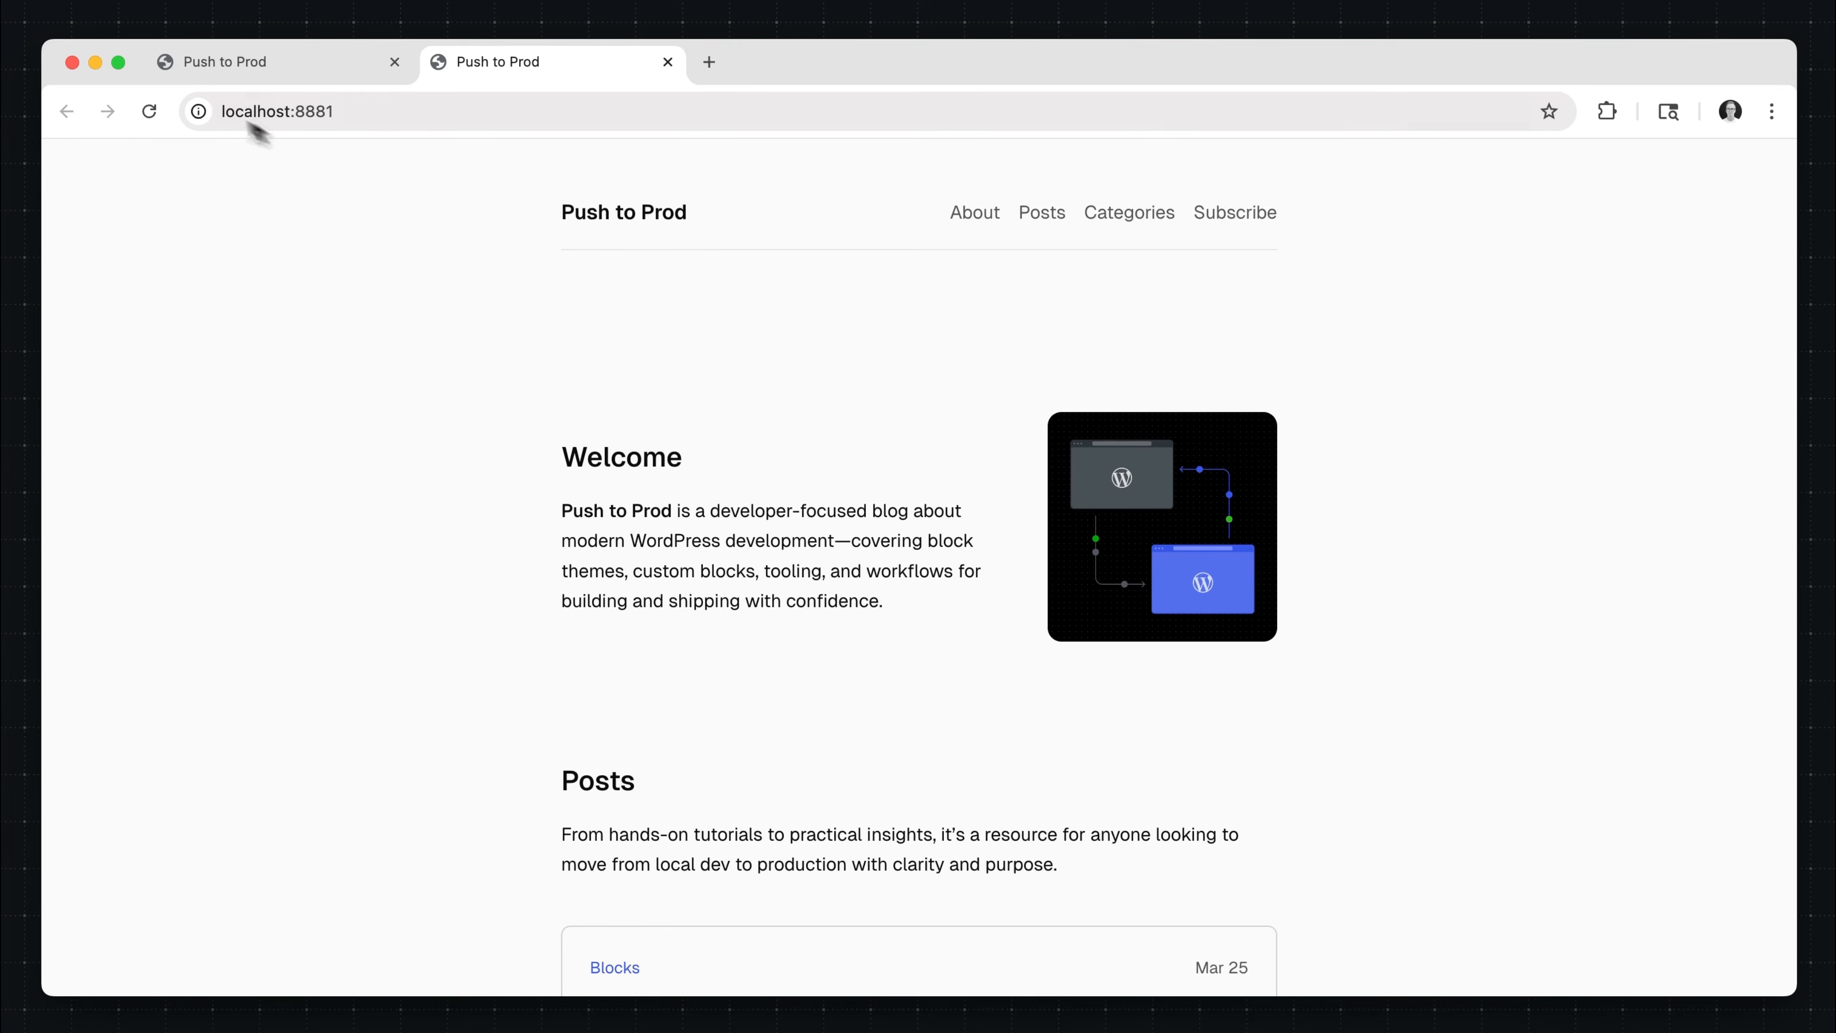
click(97, 65)
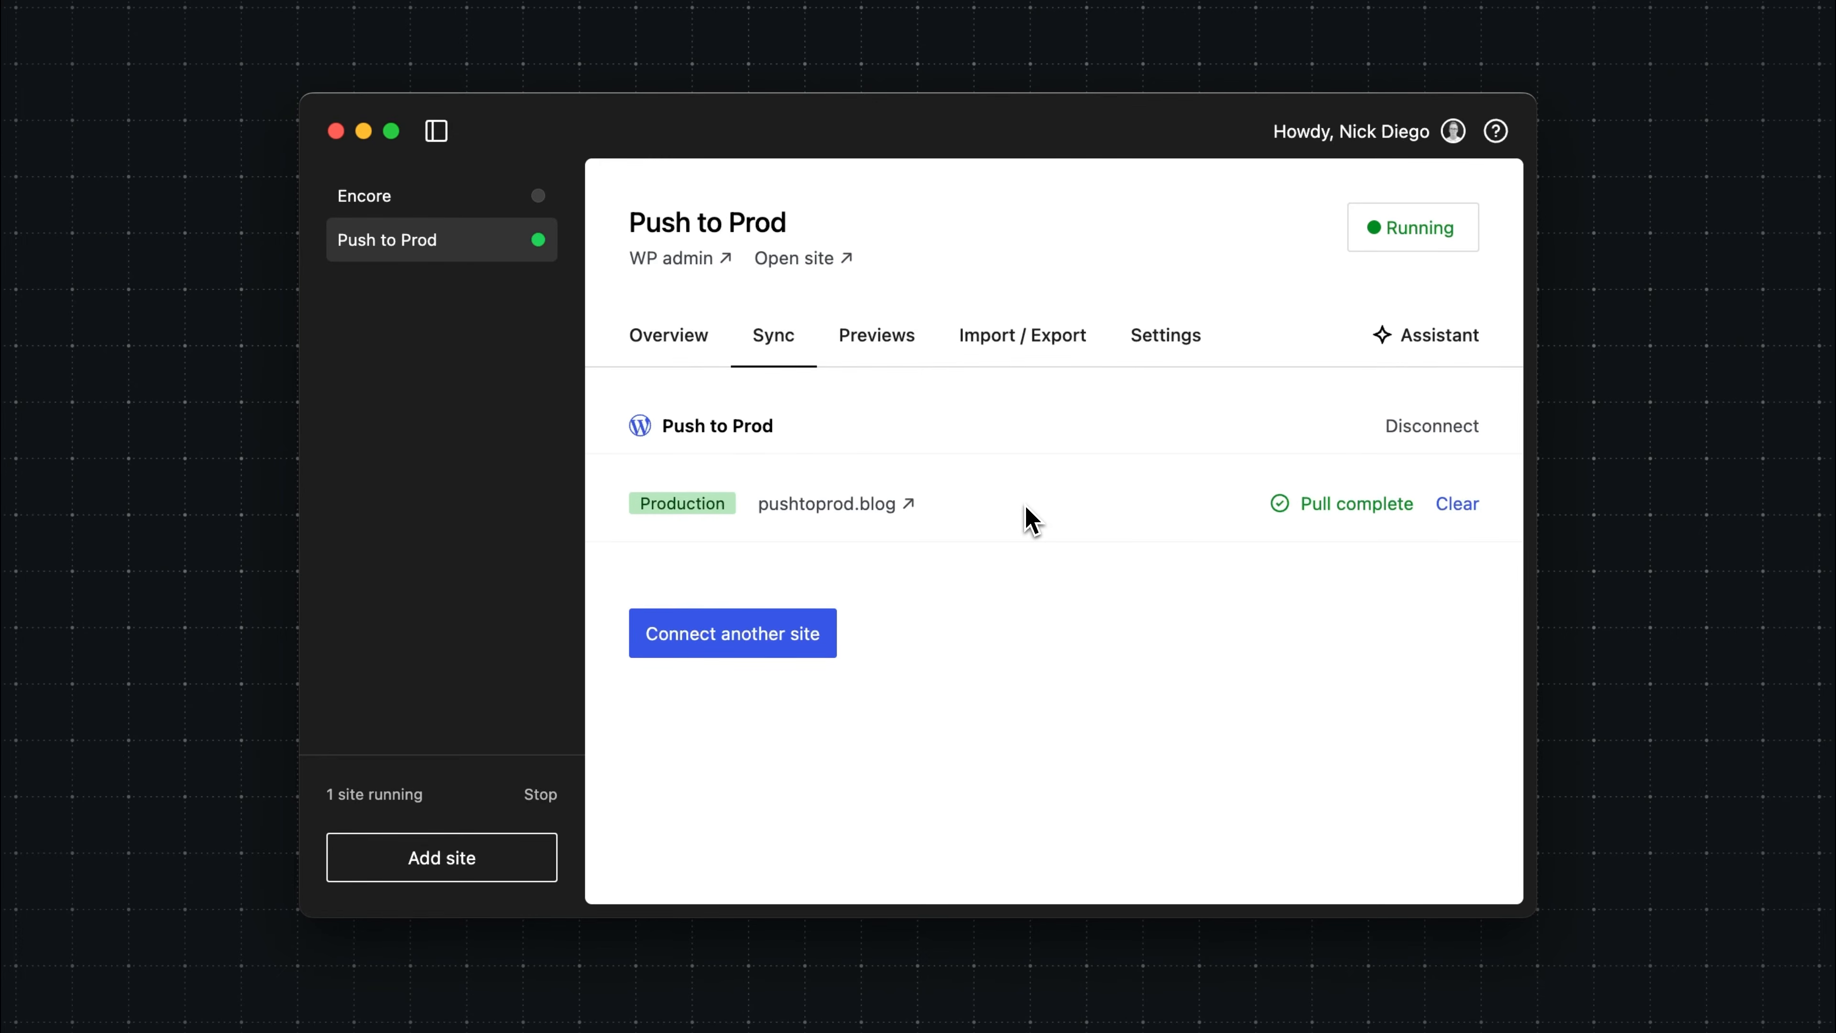
- Create a hosted preview site of Push to Prod and look through its home page in the browser
click(890, 344)
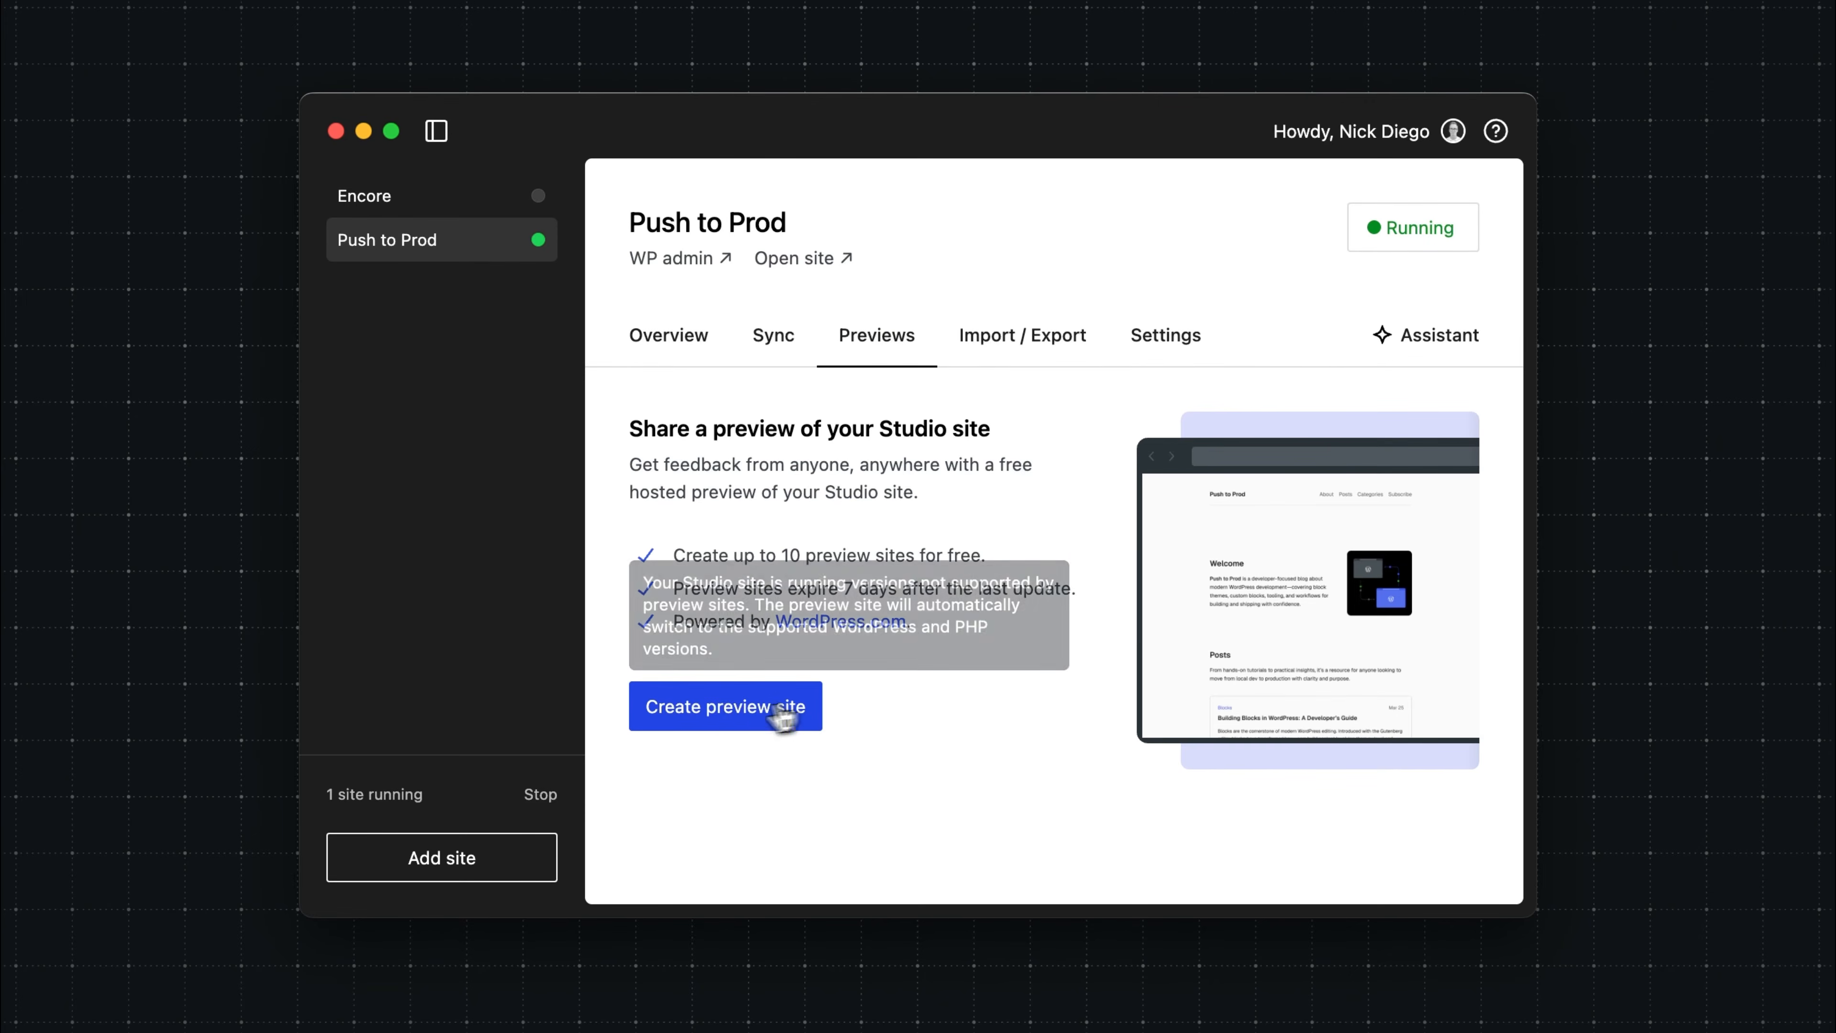
click(719, 716)
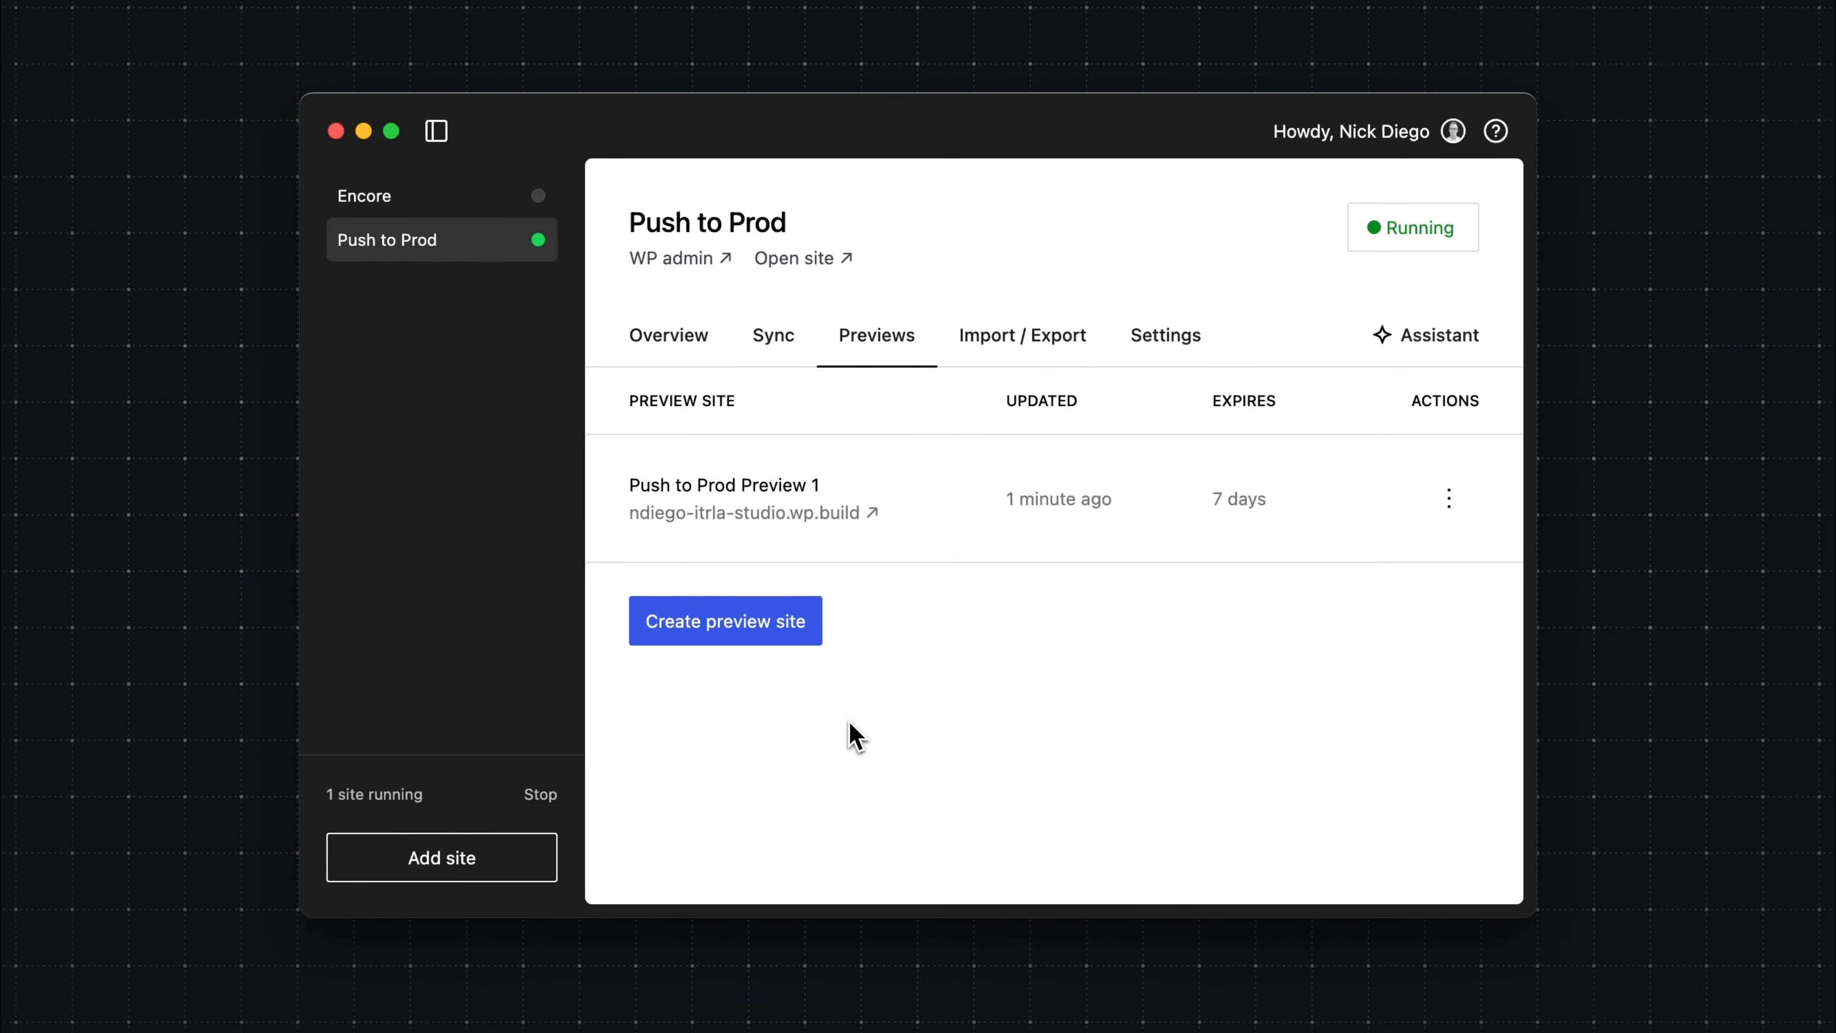
click(690, 535)
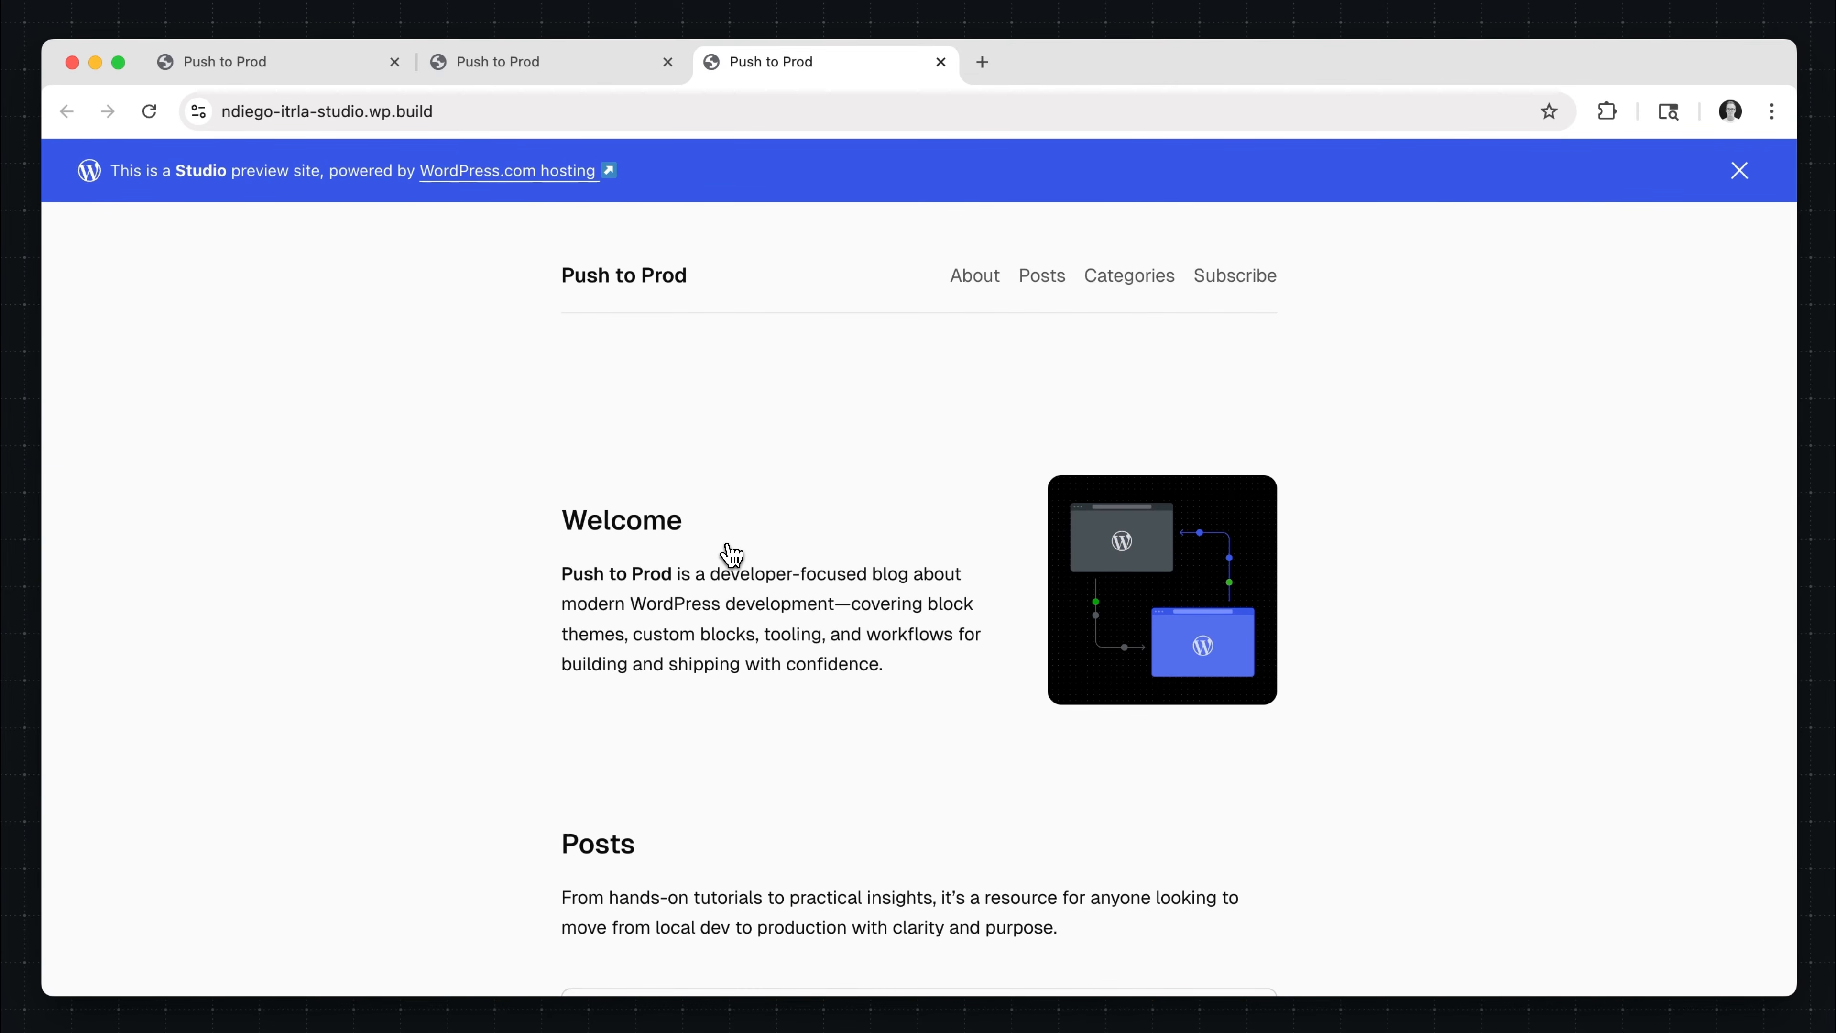
scroll(732, 554, down, 15)
scroll(731, 554, up, 15)
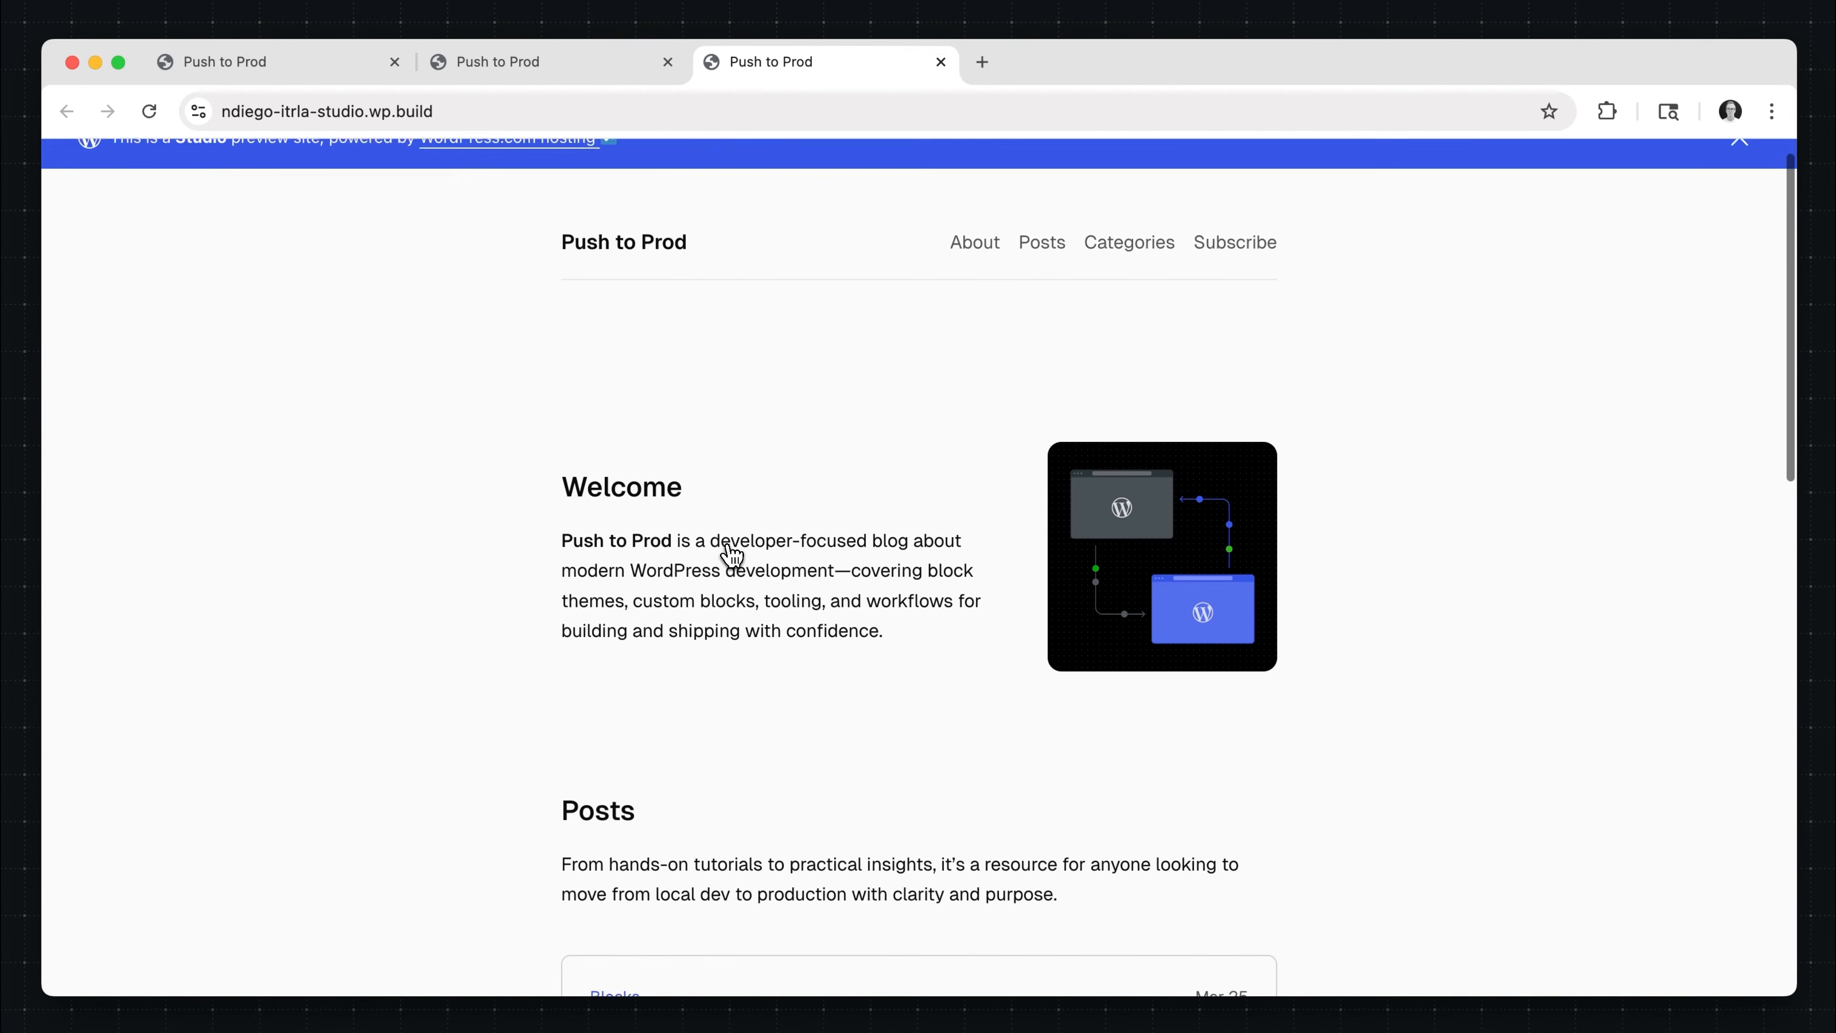
scroll(731, 555, up, 1)
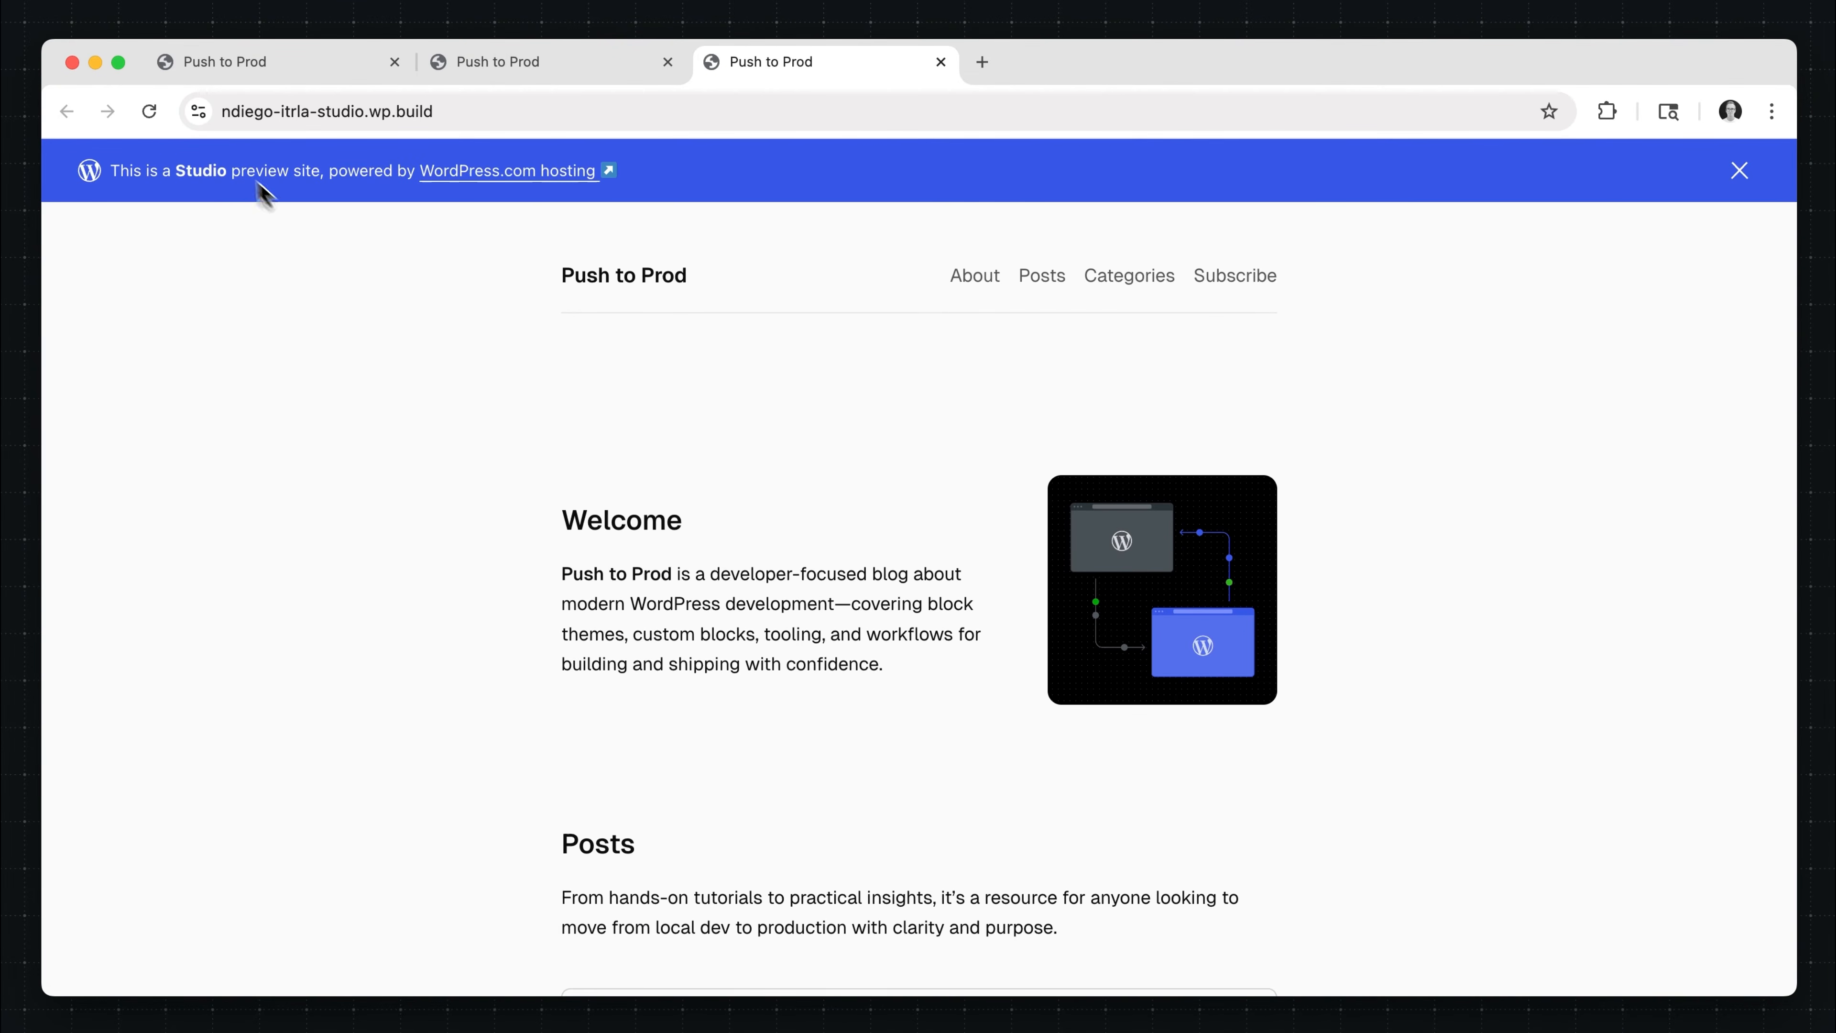
click(95, 64)
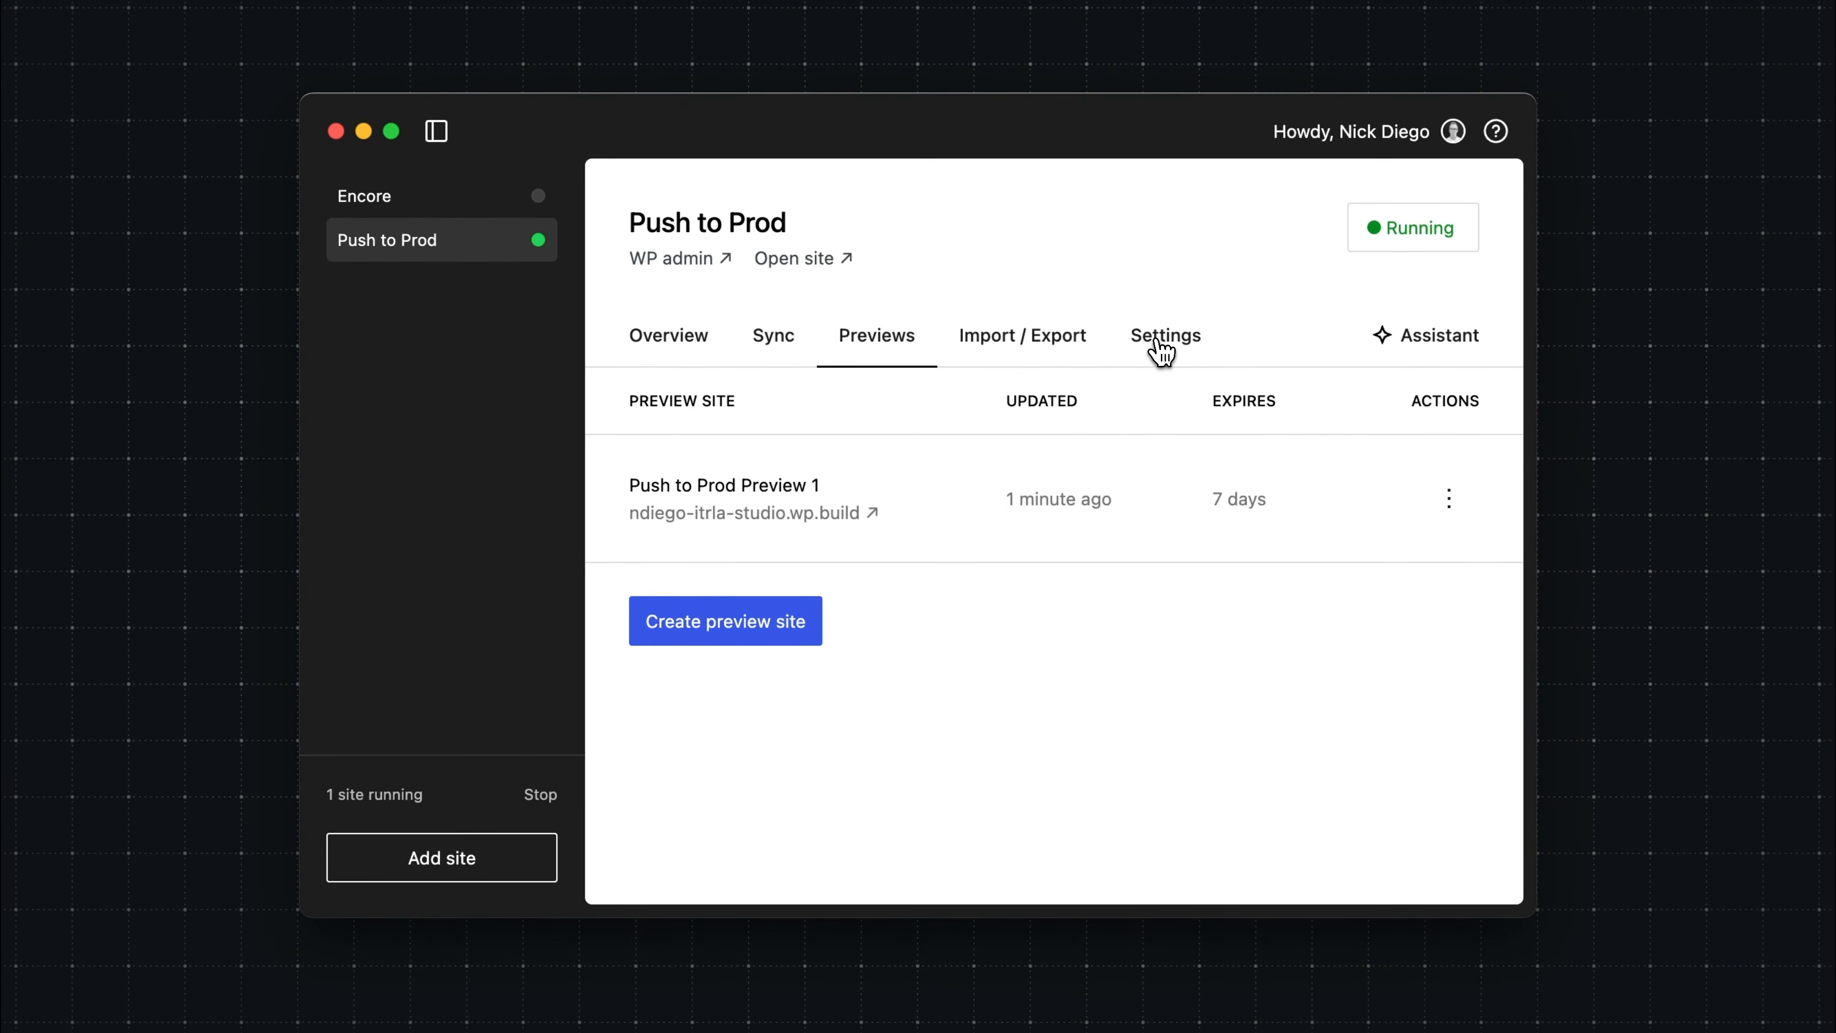
- Copy the WP Admin password from the Push to Prod site's settings to the clipboard
click(1158, 349)
scroll(1123, 558, down, 3)
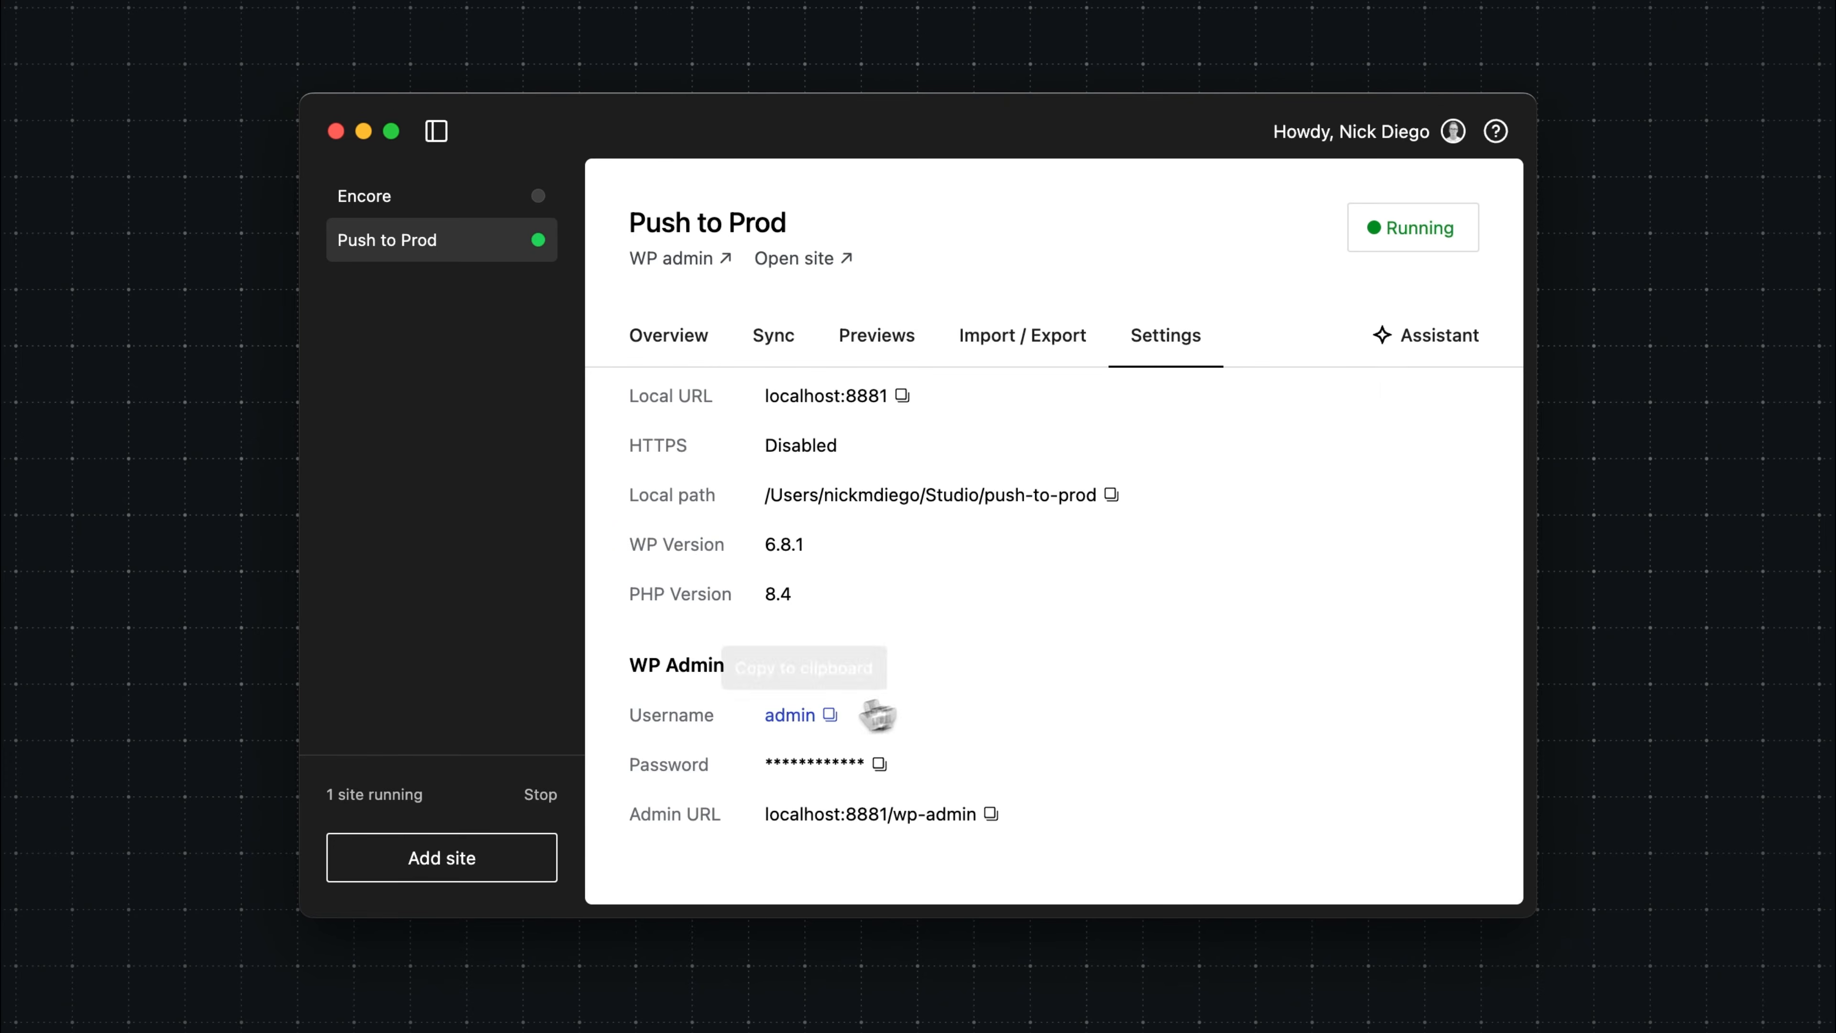
click(881, 766)
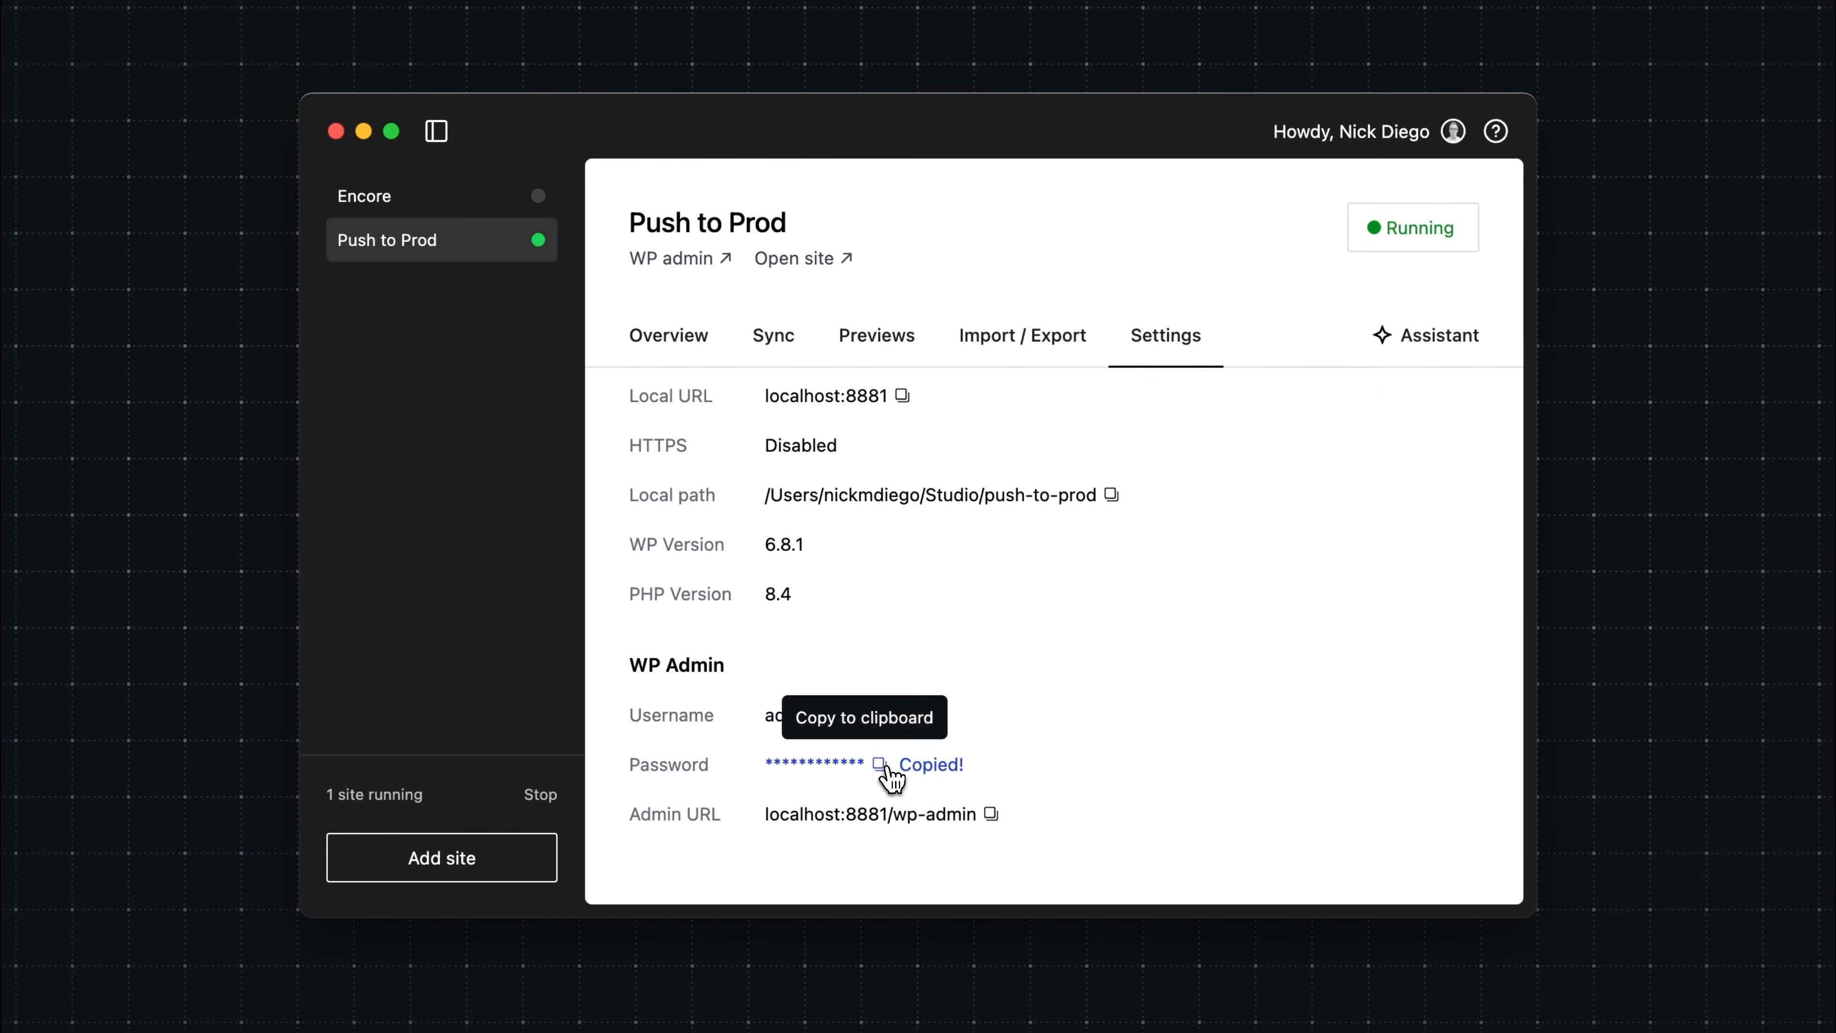
- View the Push to Prod Preview 1 site in the browser and go to its /wp-admin address
click(892, 355)
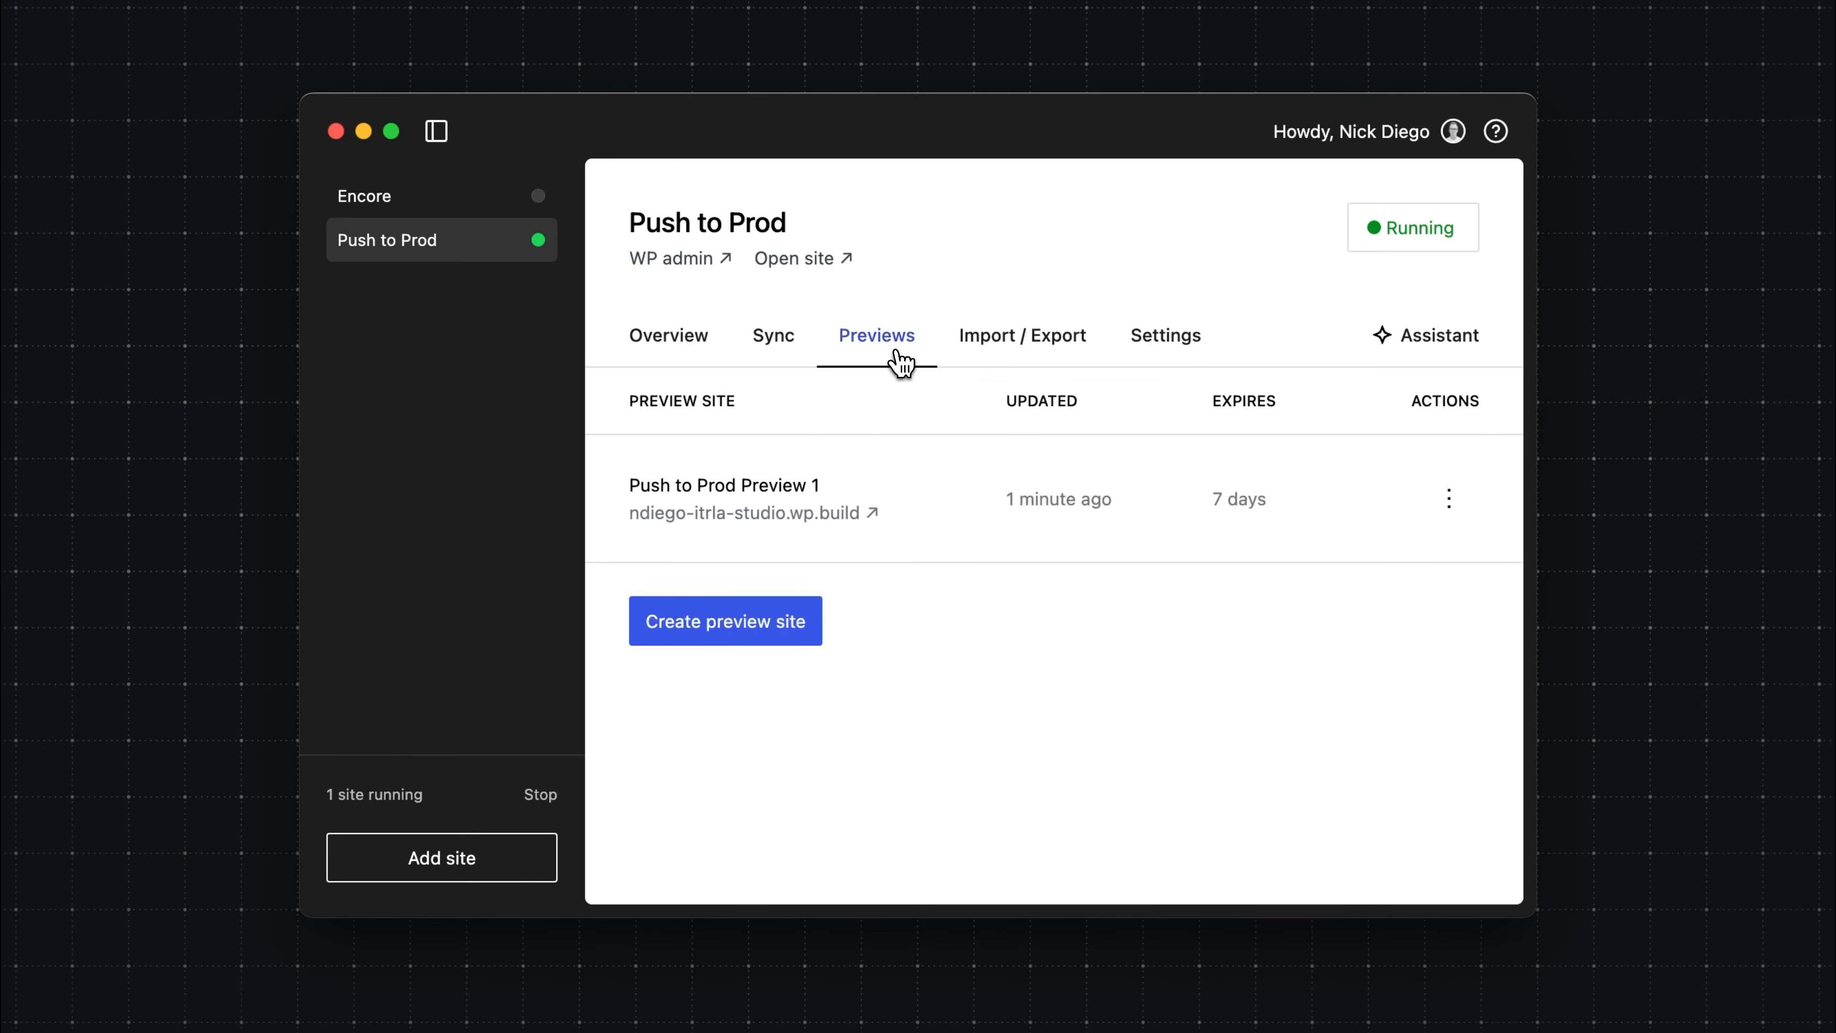
click(824, 524)
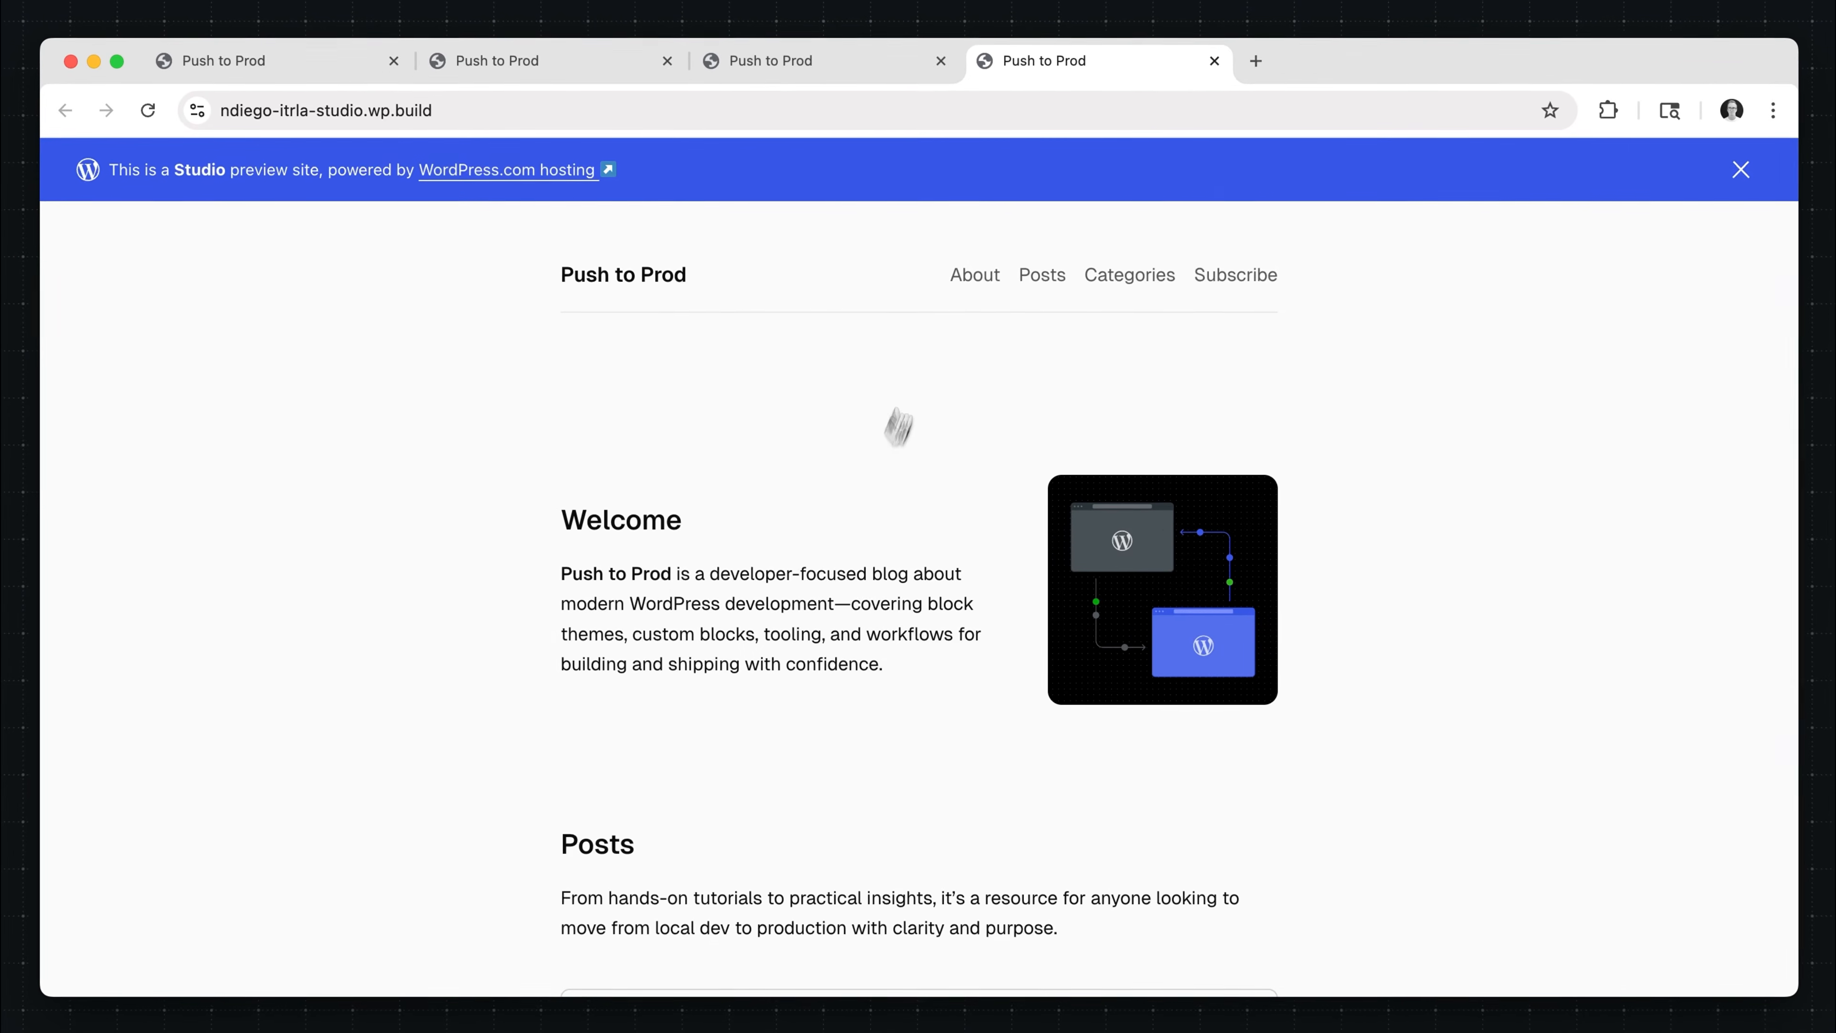
click(619, 118)
click(619, 119)
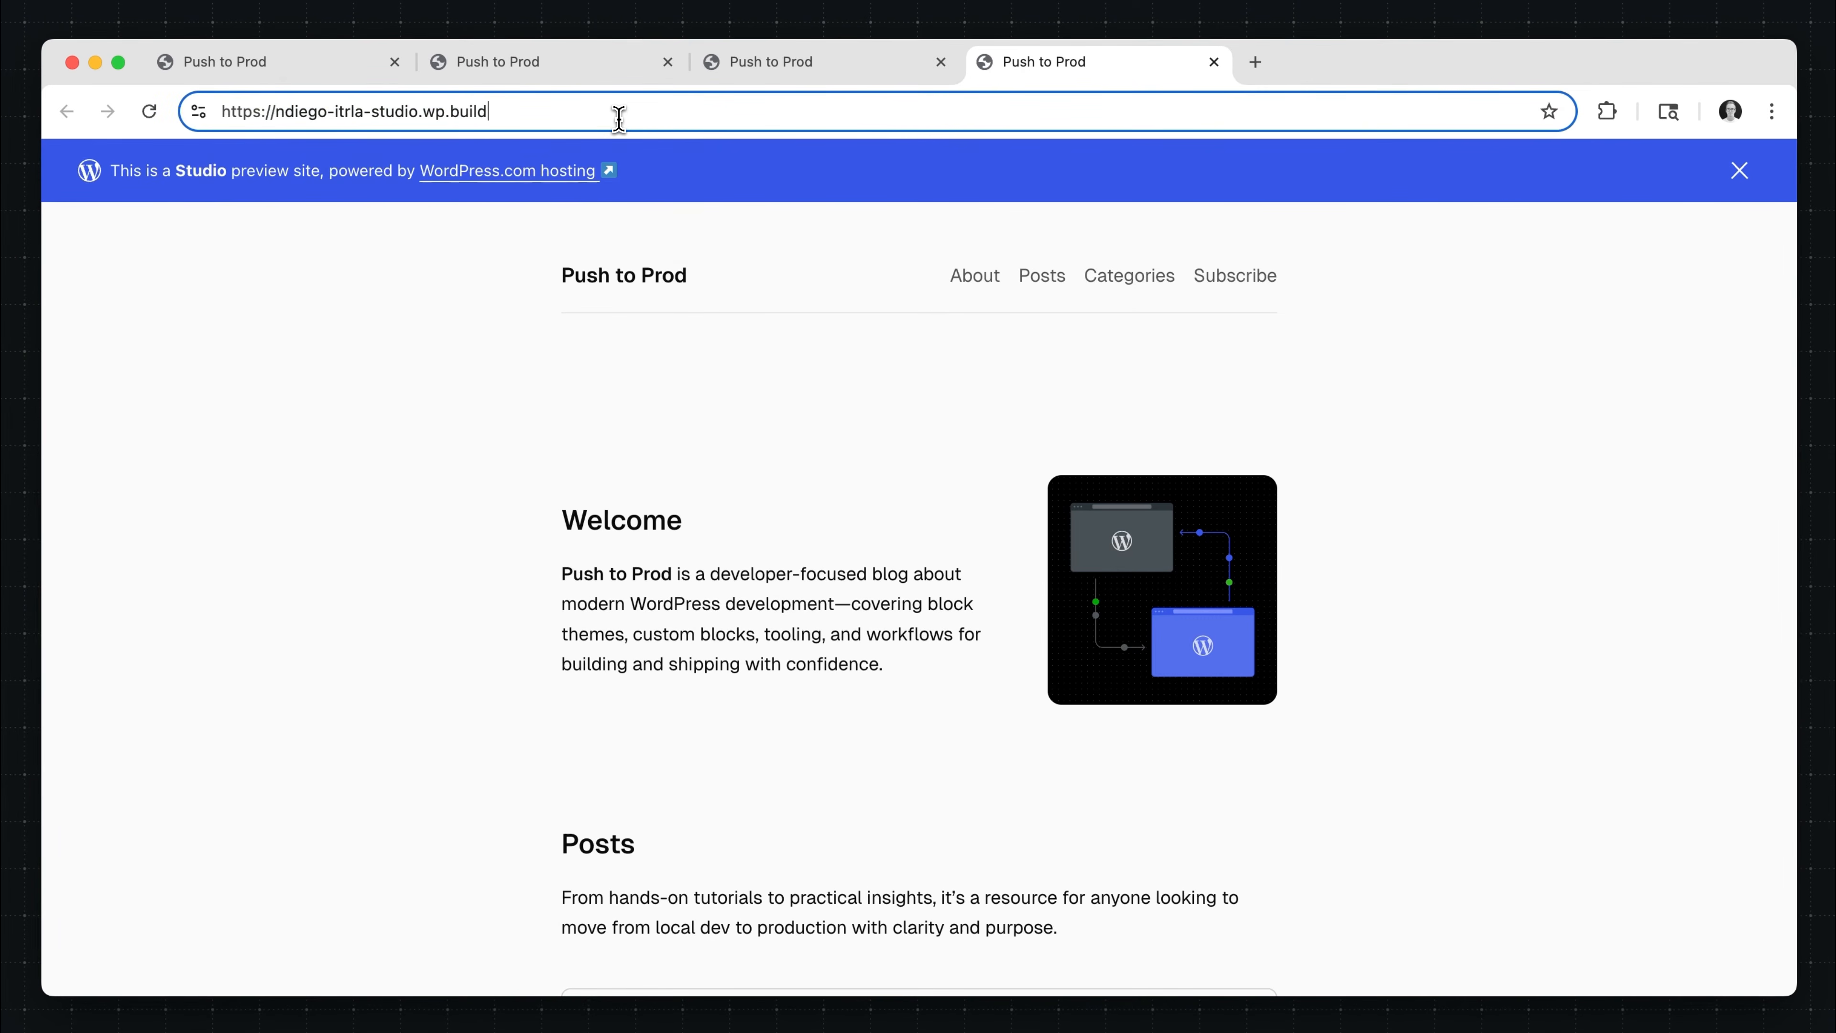
text(/wp-admin)
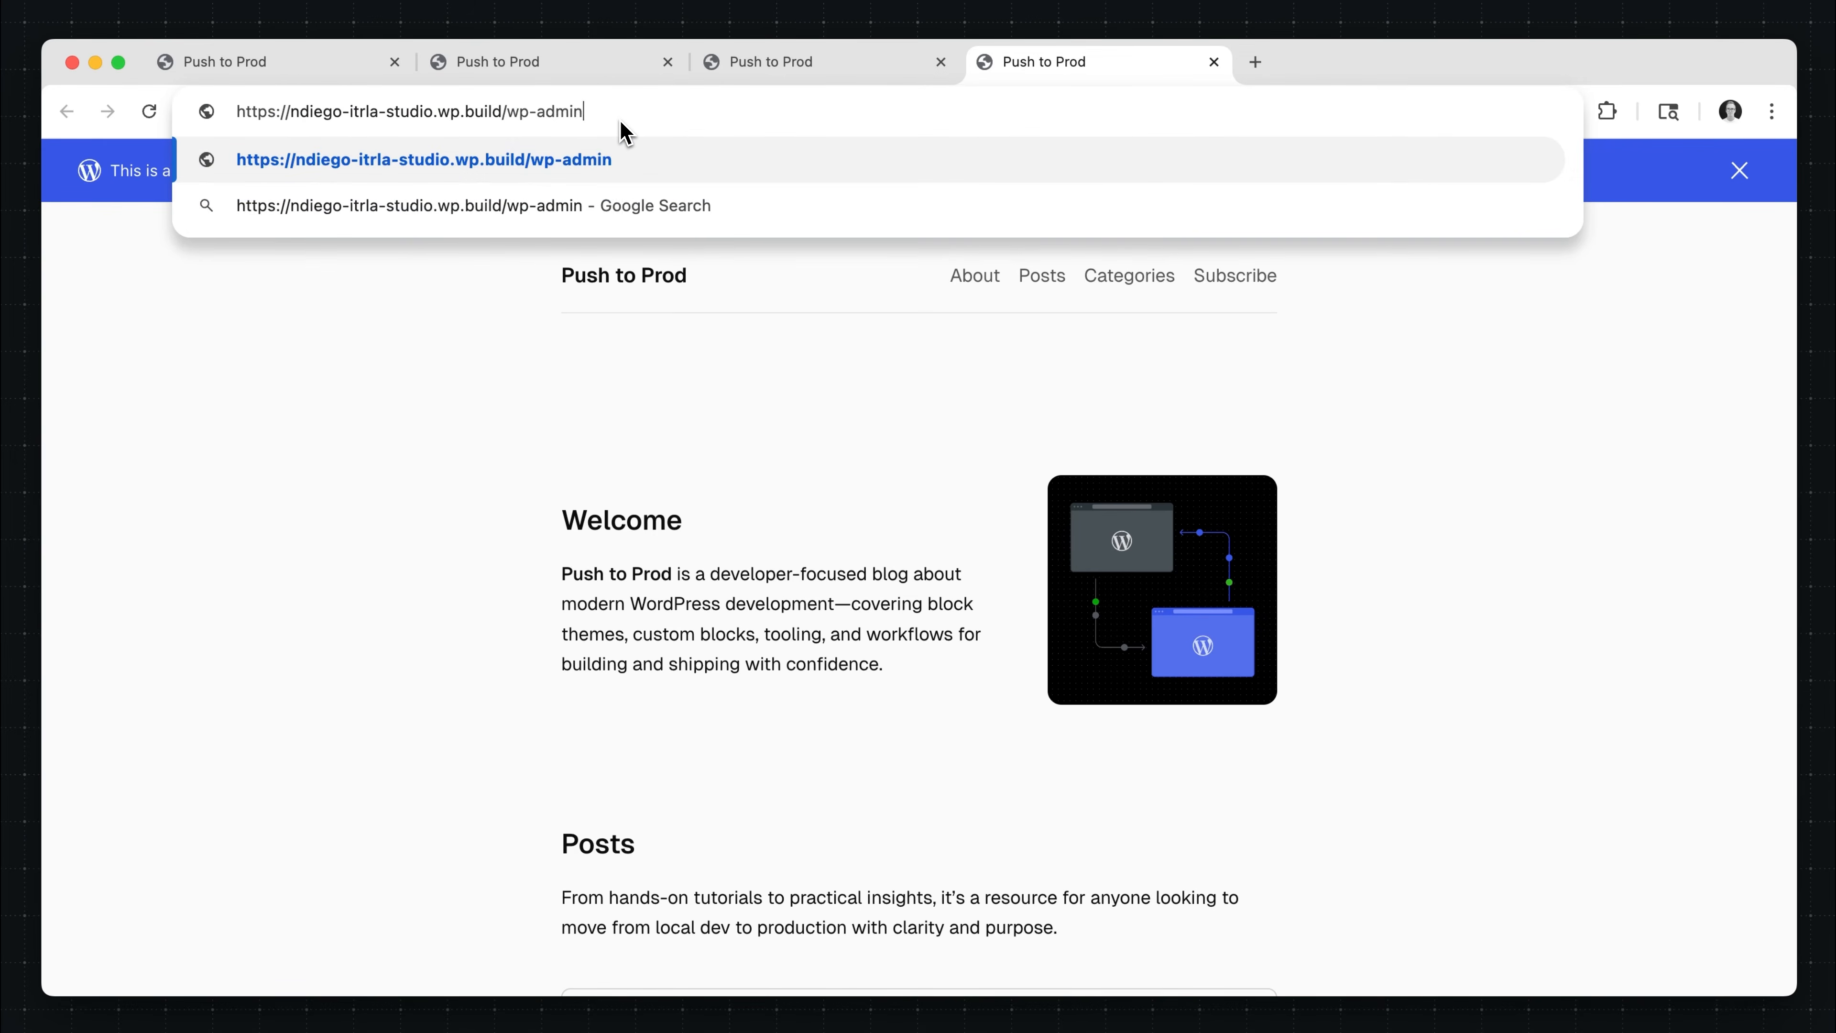
key(Return)
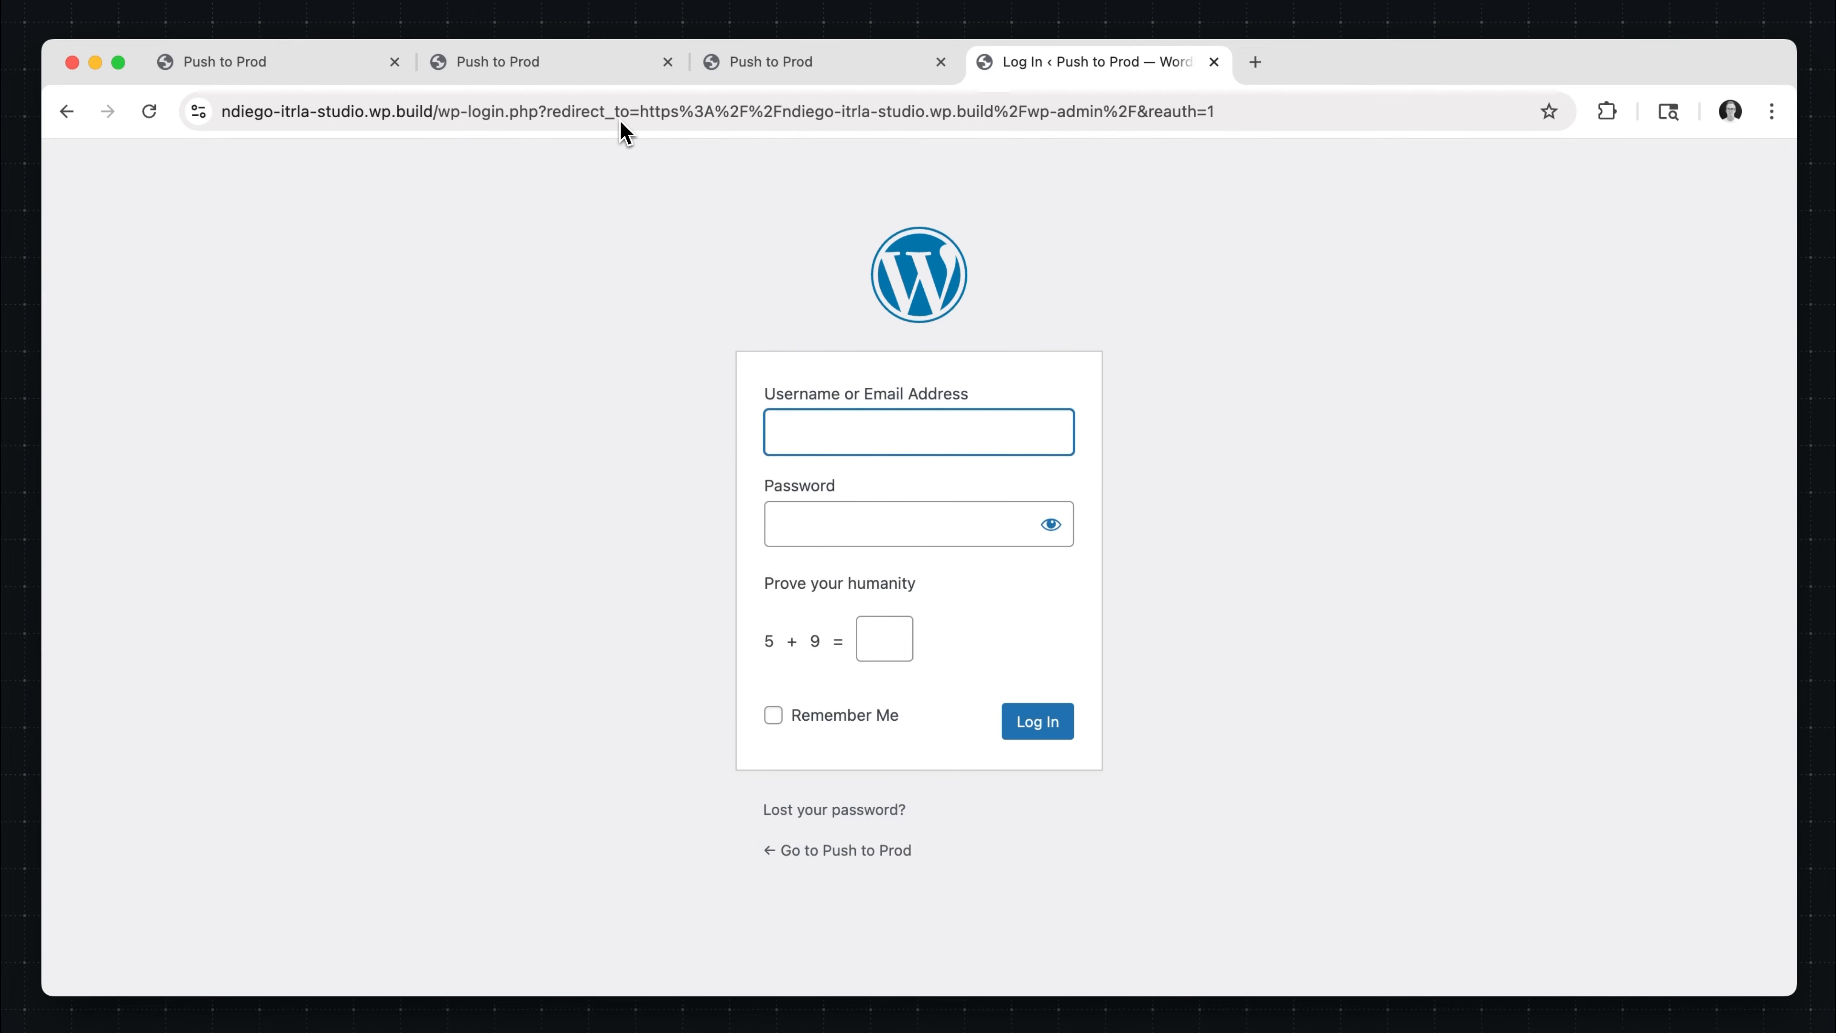
- Log in to the preview site as admin with the copied password and humanity-check answer 14, view its dashboard, and return to WordPress Studio
text(admin)
key(Tab)
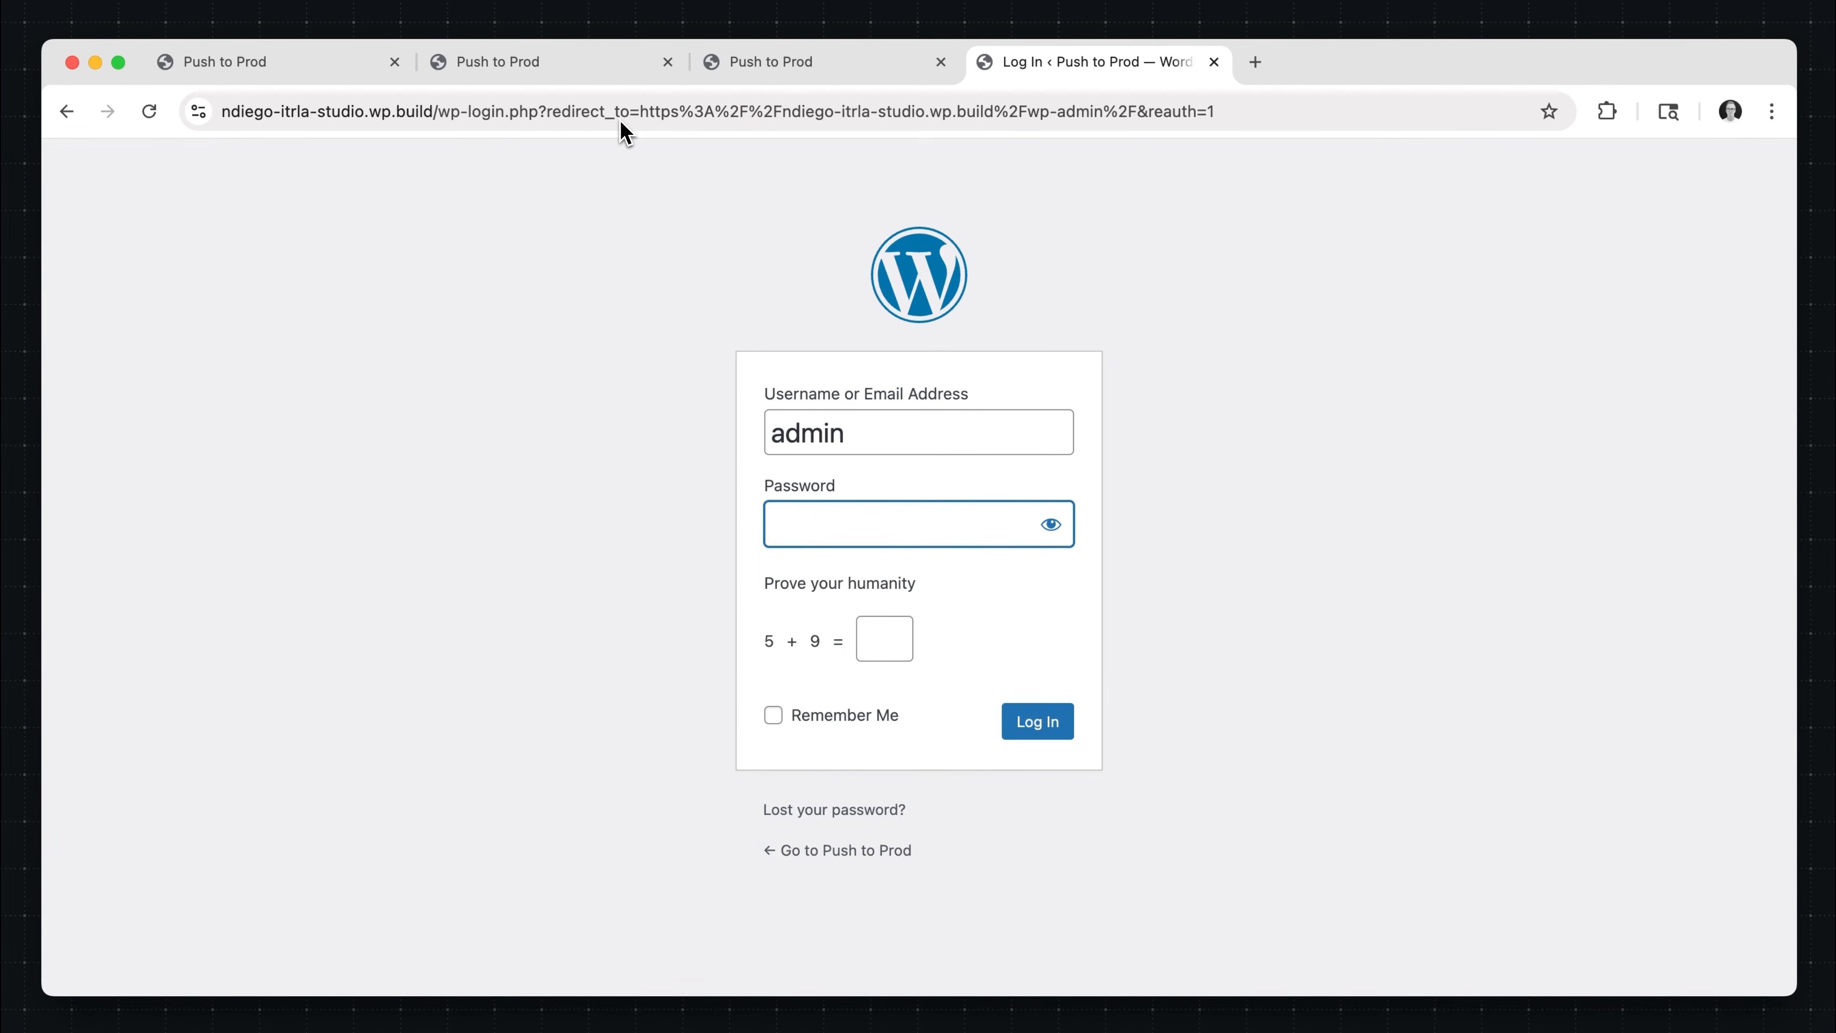
key(super+v)
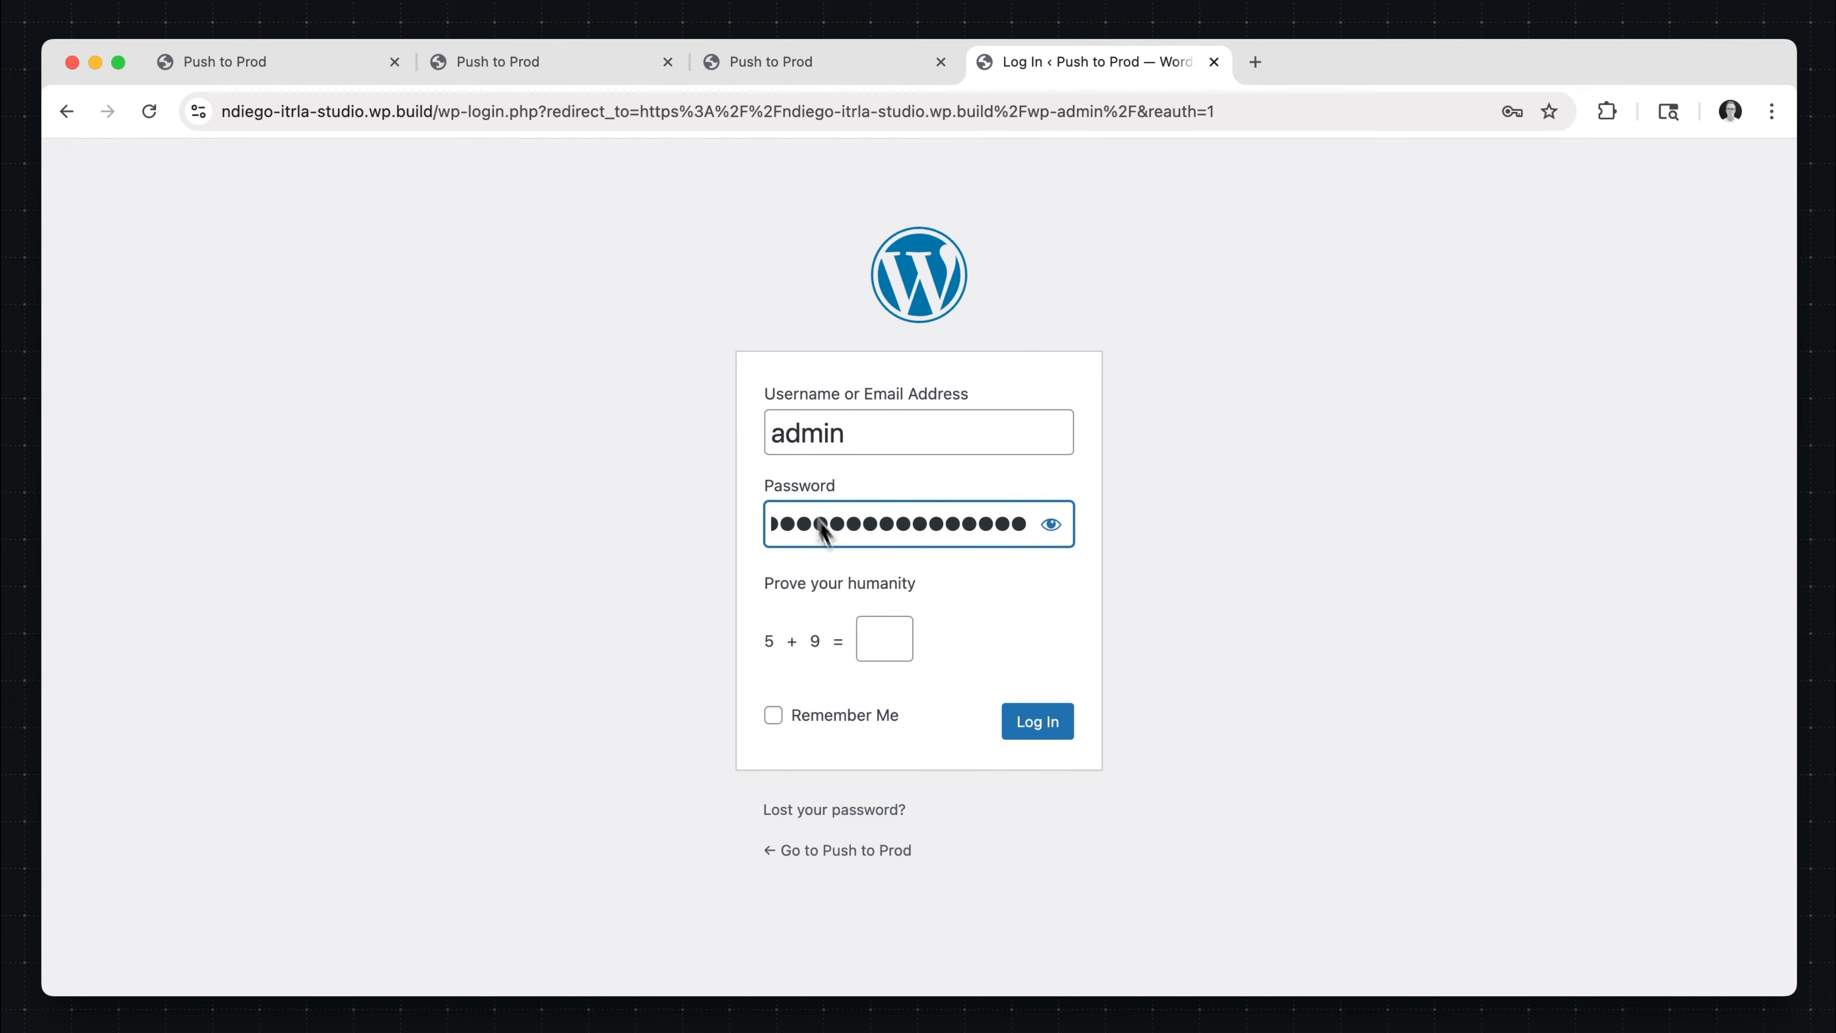
click(873, 631)
text(1)
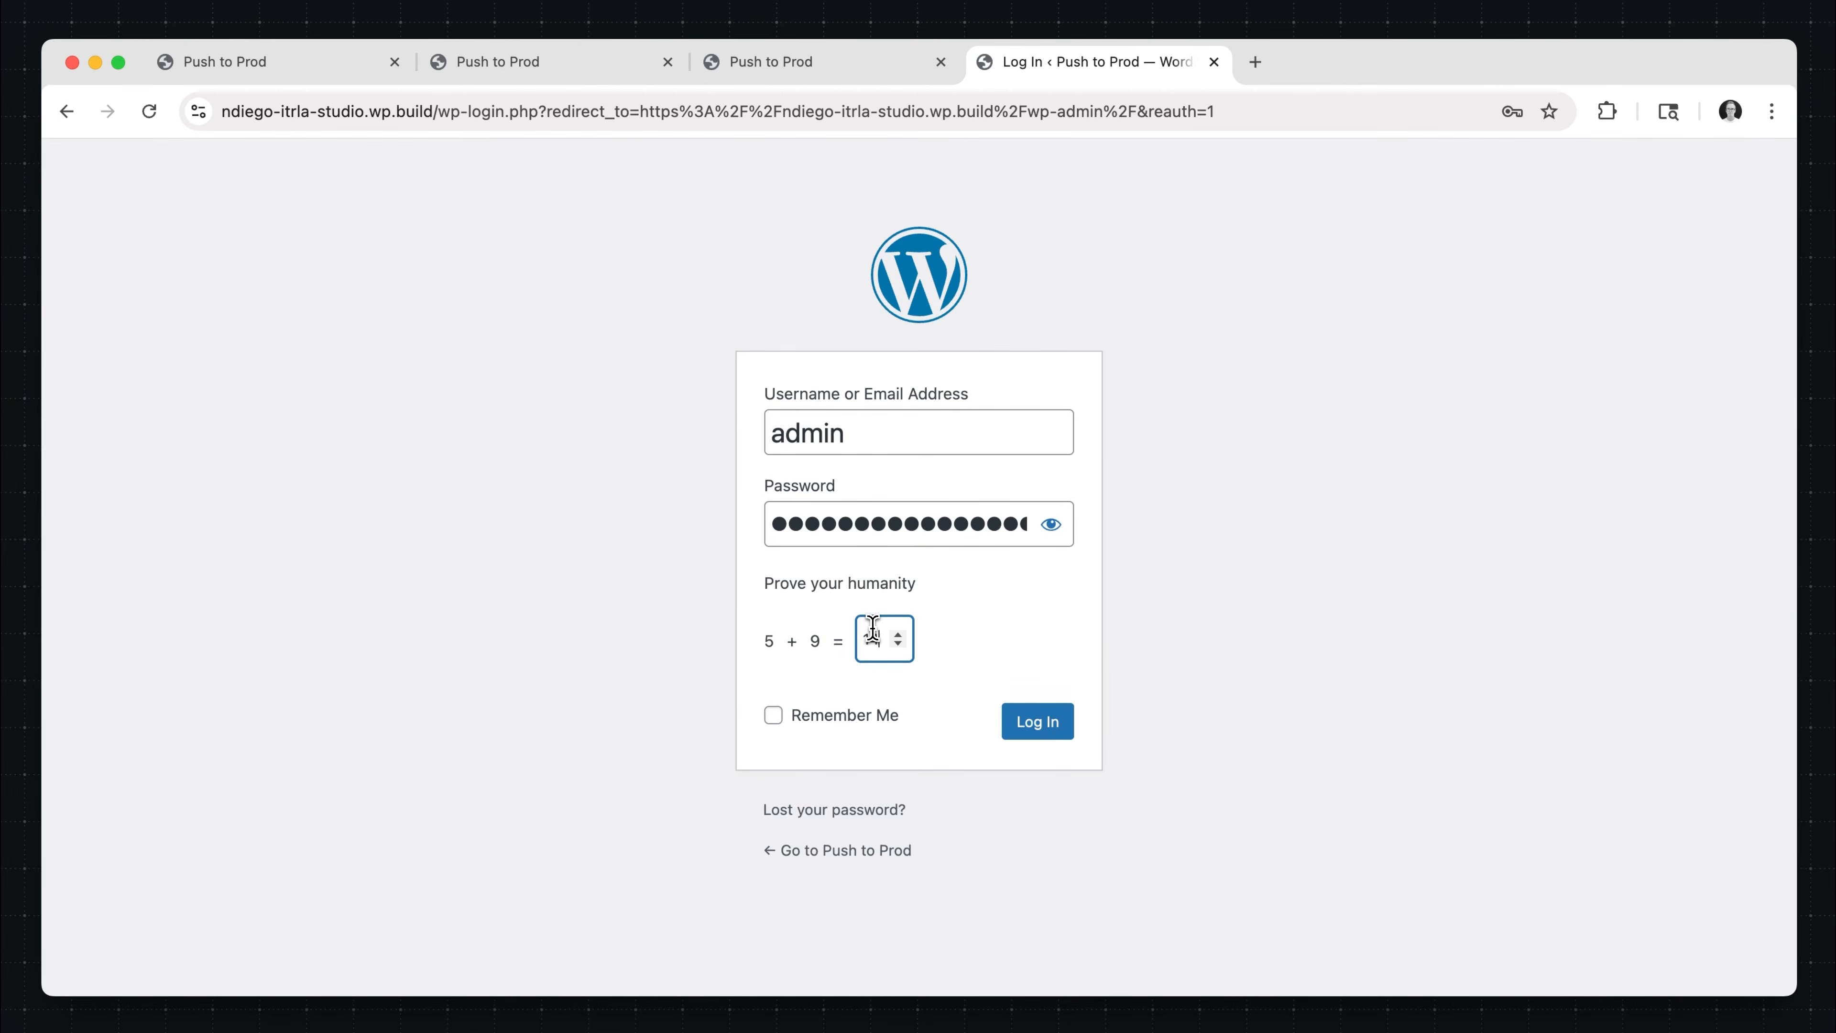
text(4)
click(1038, 725)
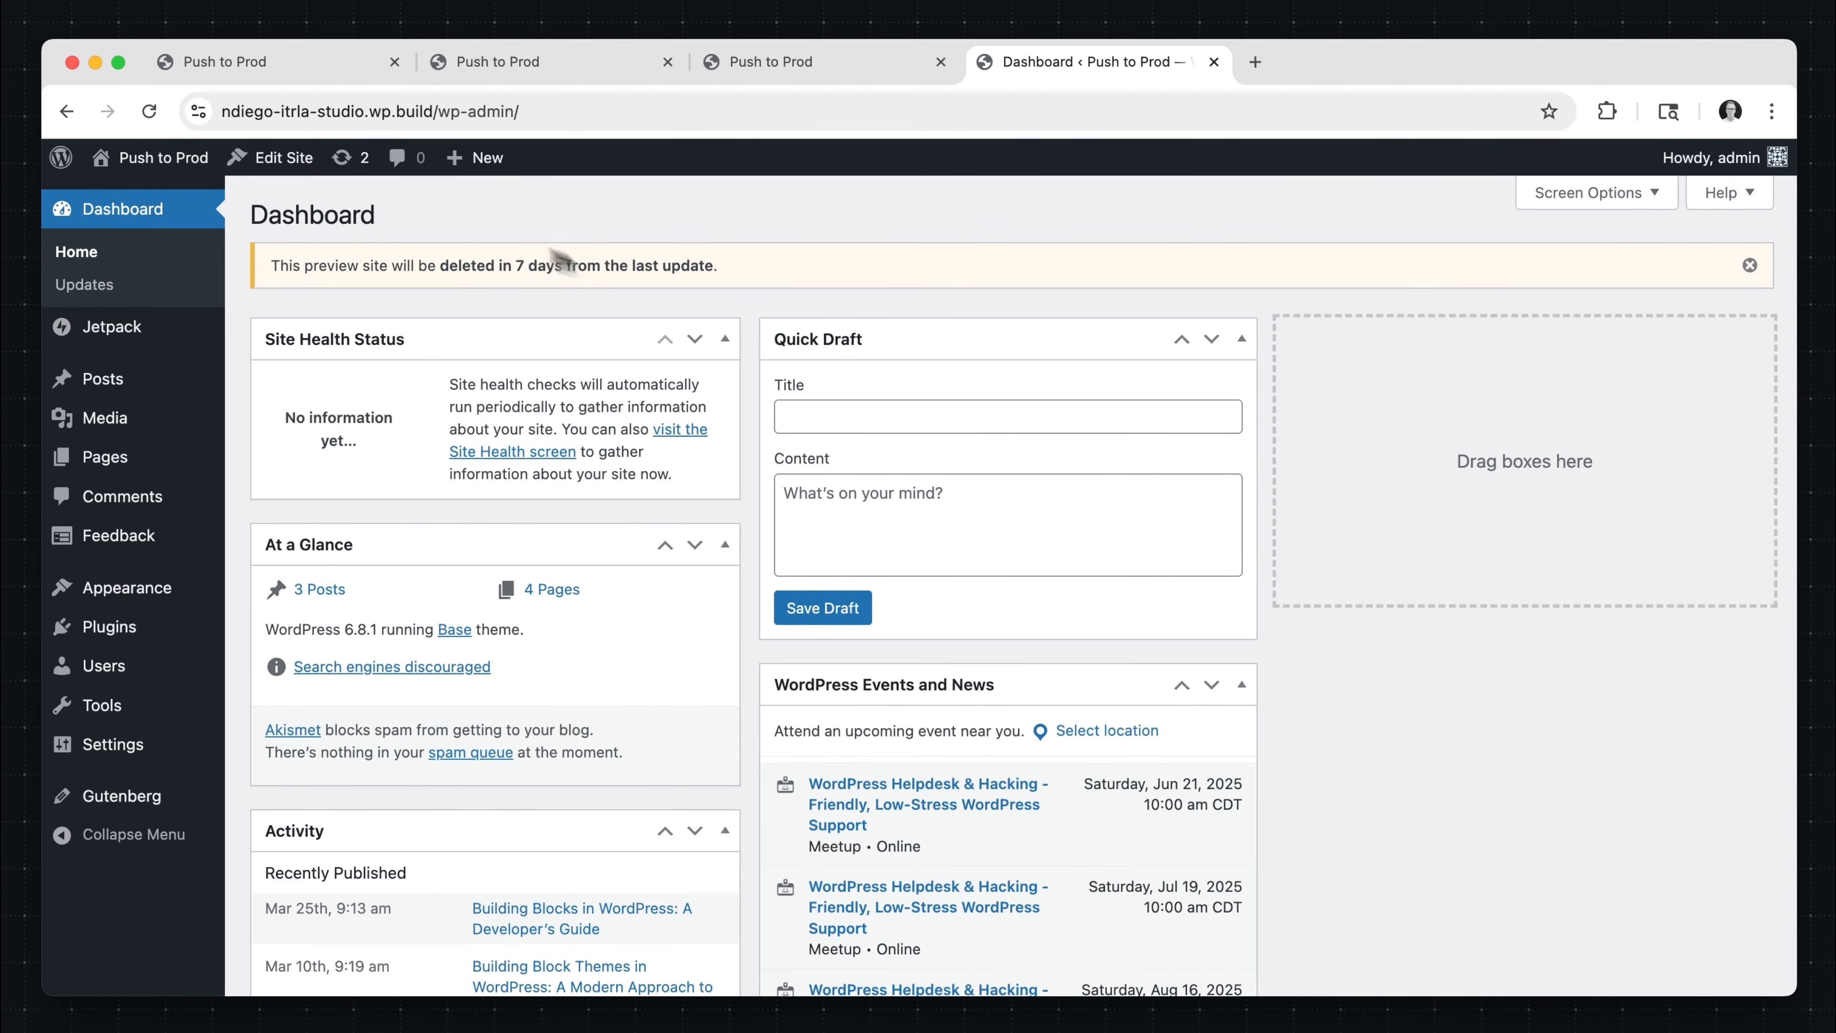
click(95, 62)
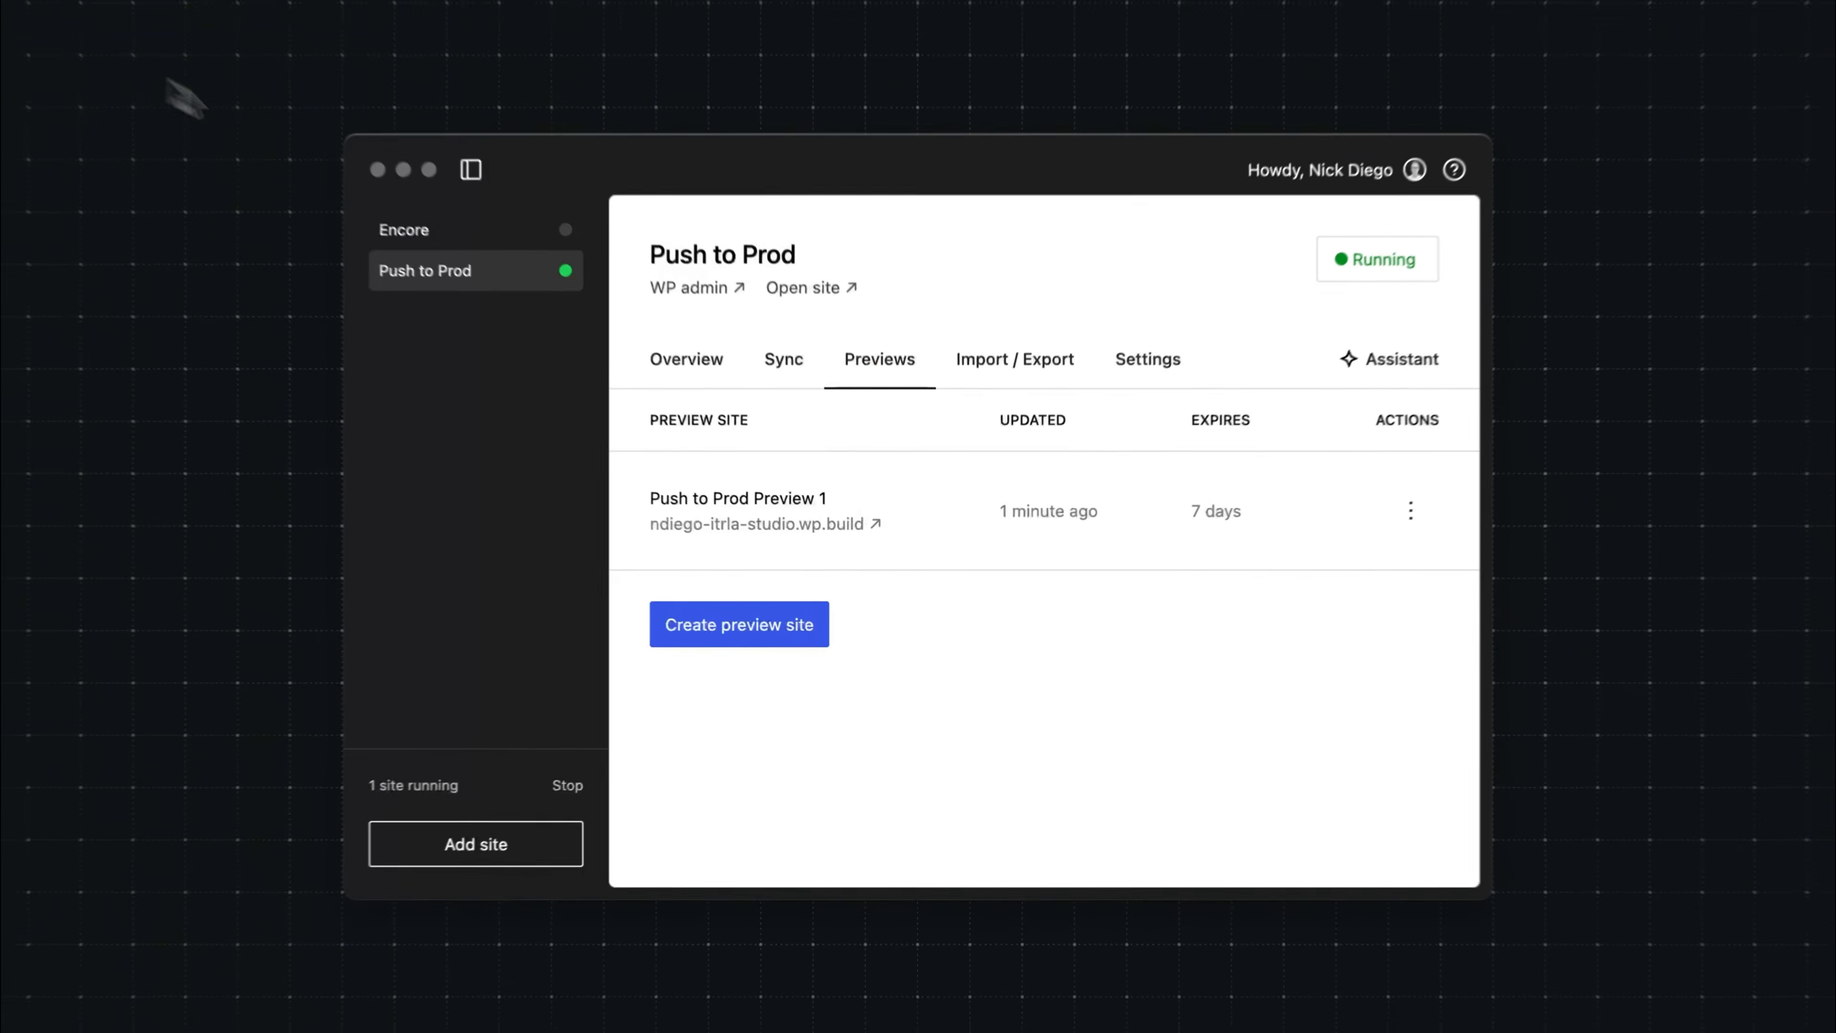
- Ask the Push to Prod site's Assistant to "Install WooCommerce and activate"
click(944, 575)
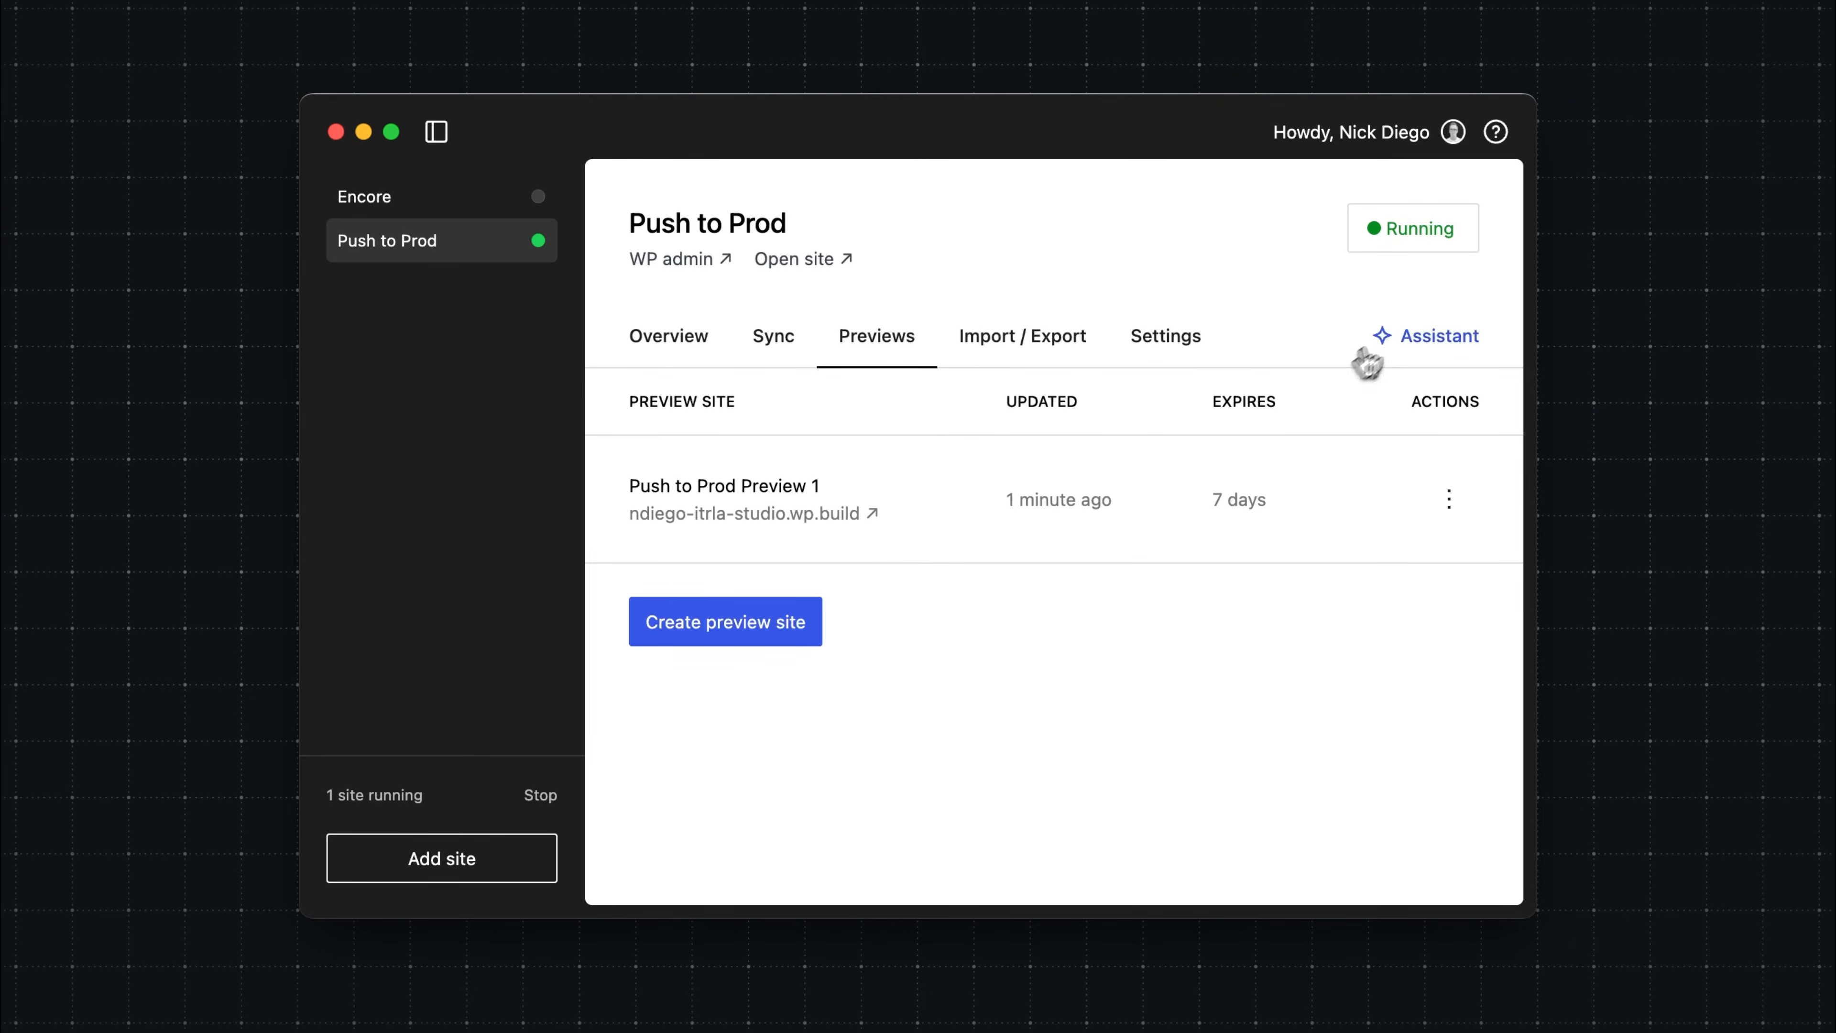
click(1412, 338)
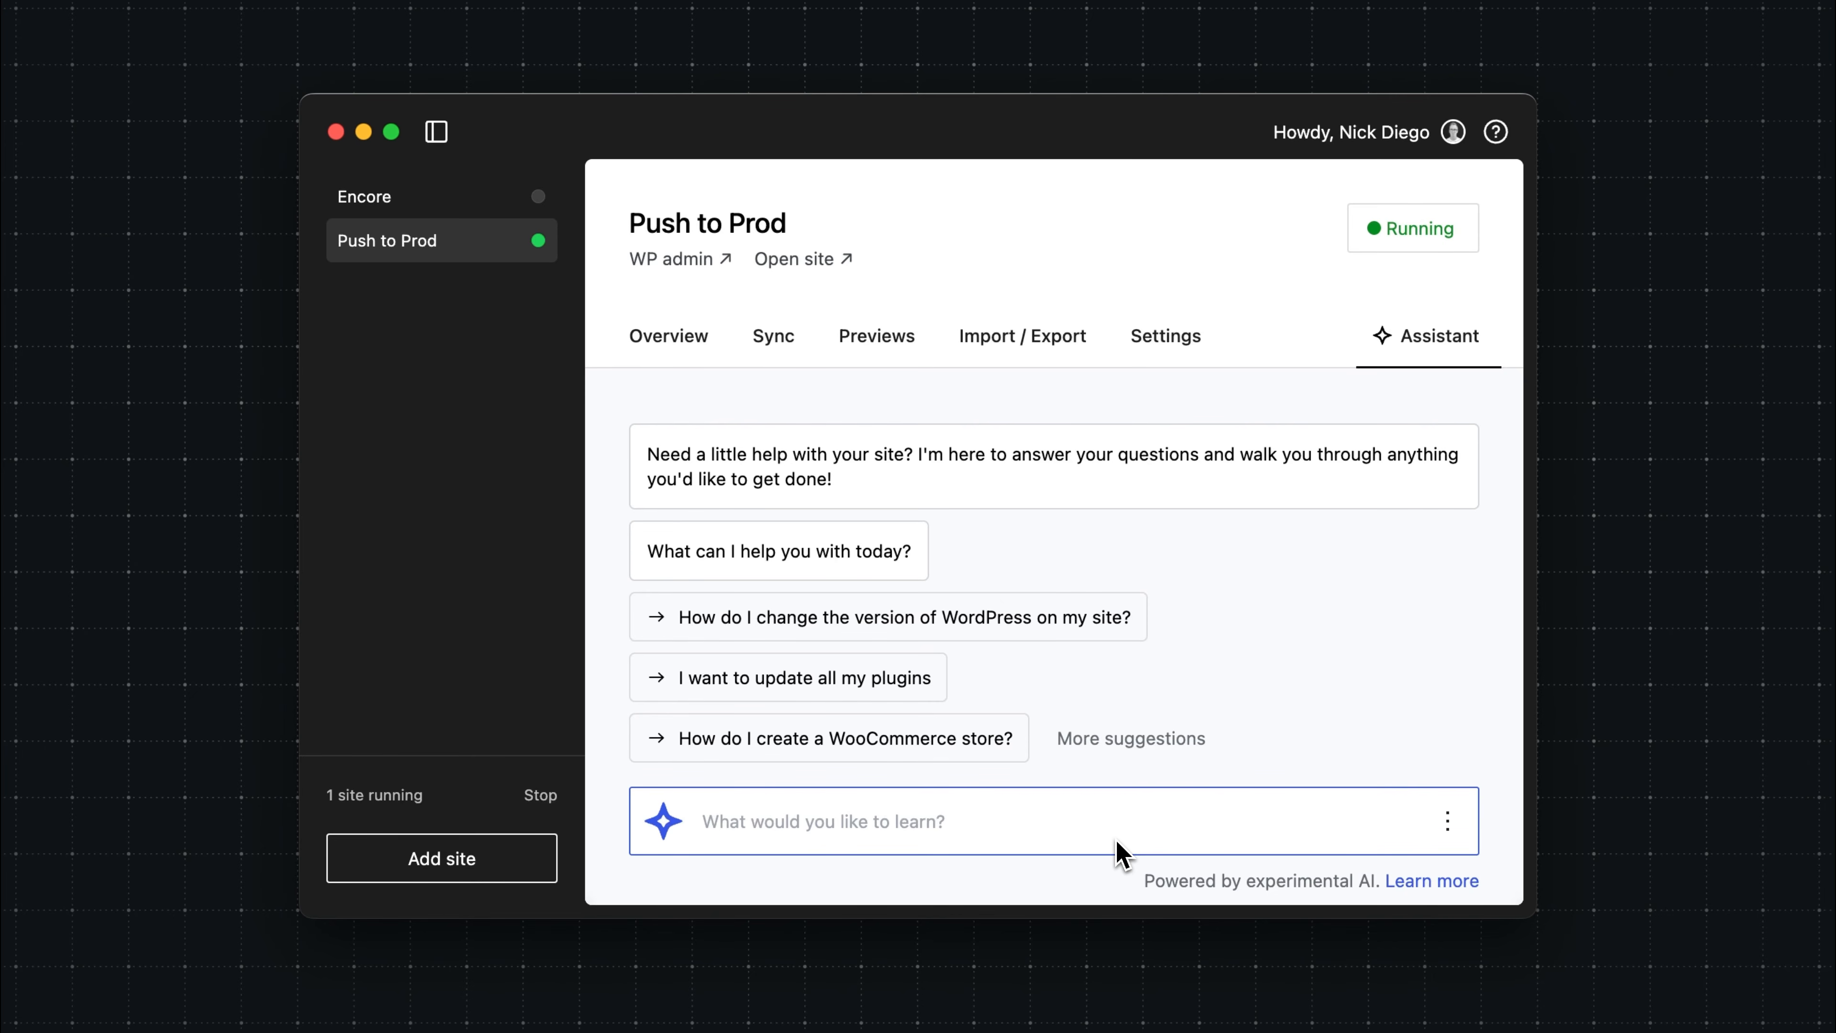
text(Ins)
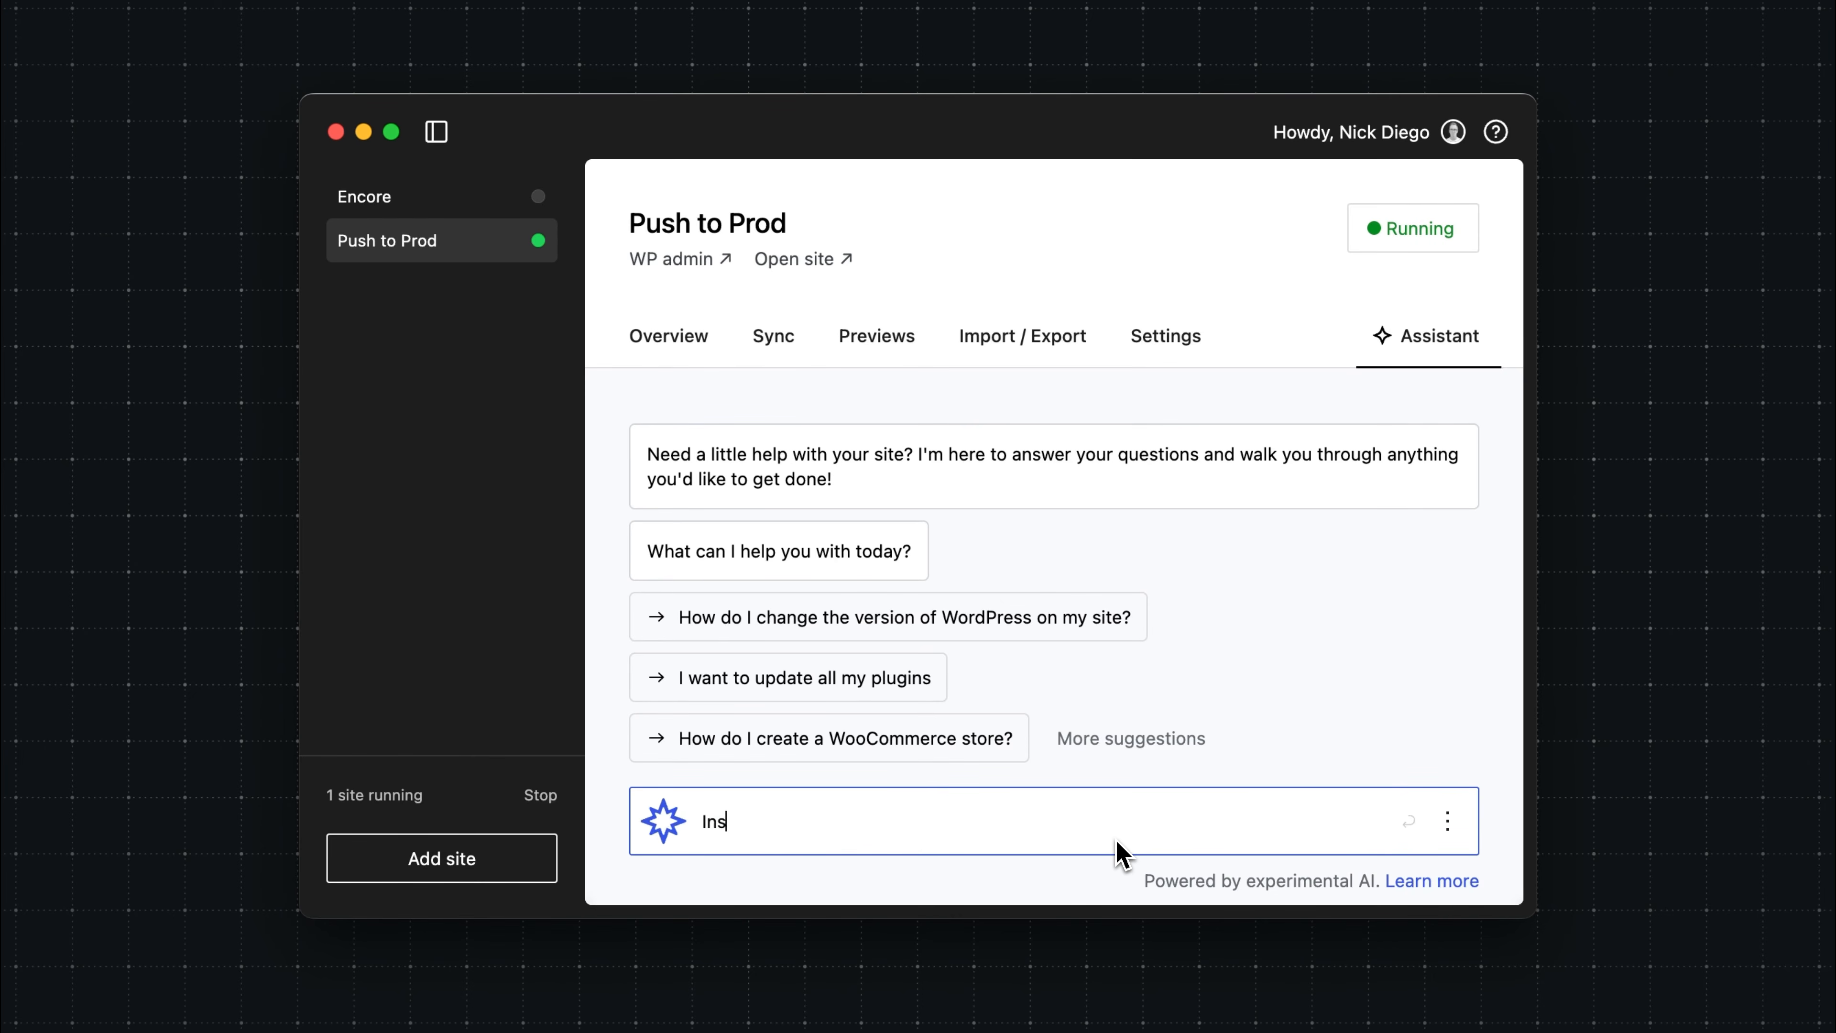
text(tall WooCommerce and activate)
key(Return)
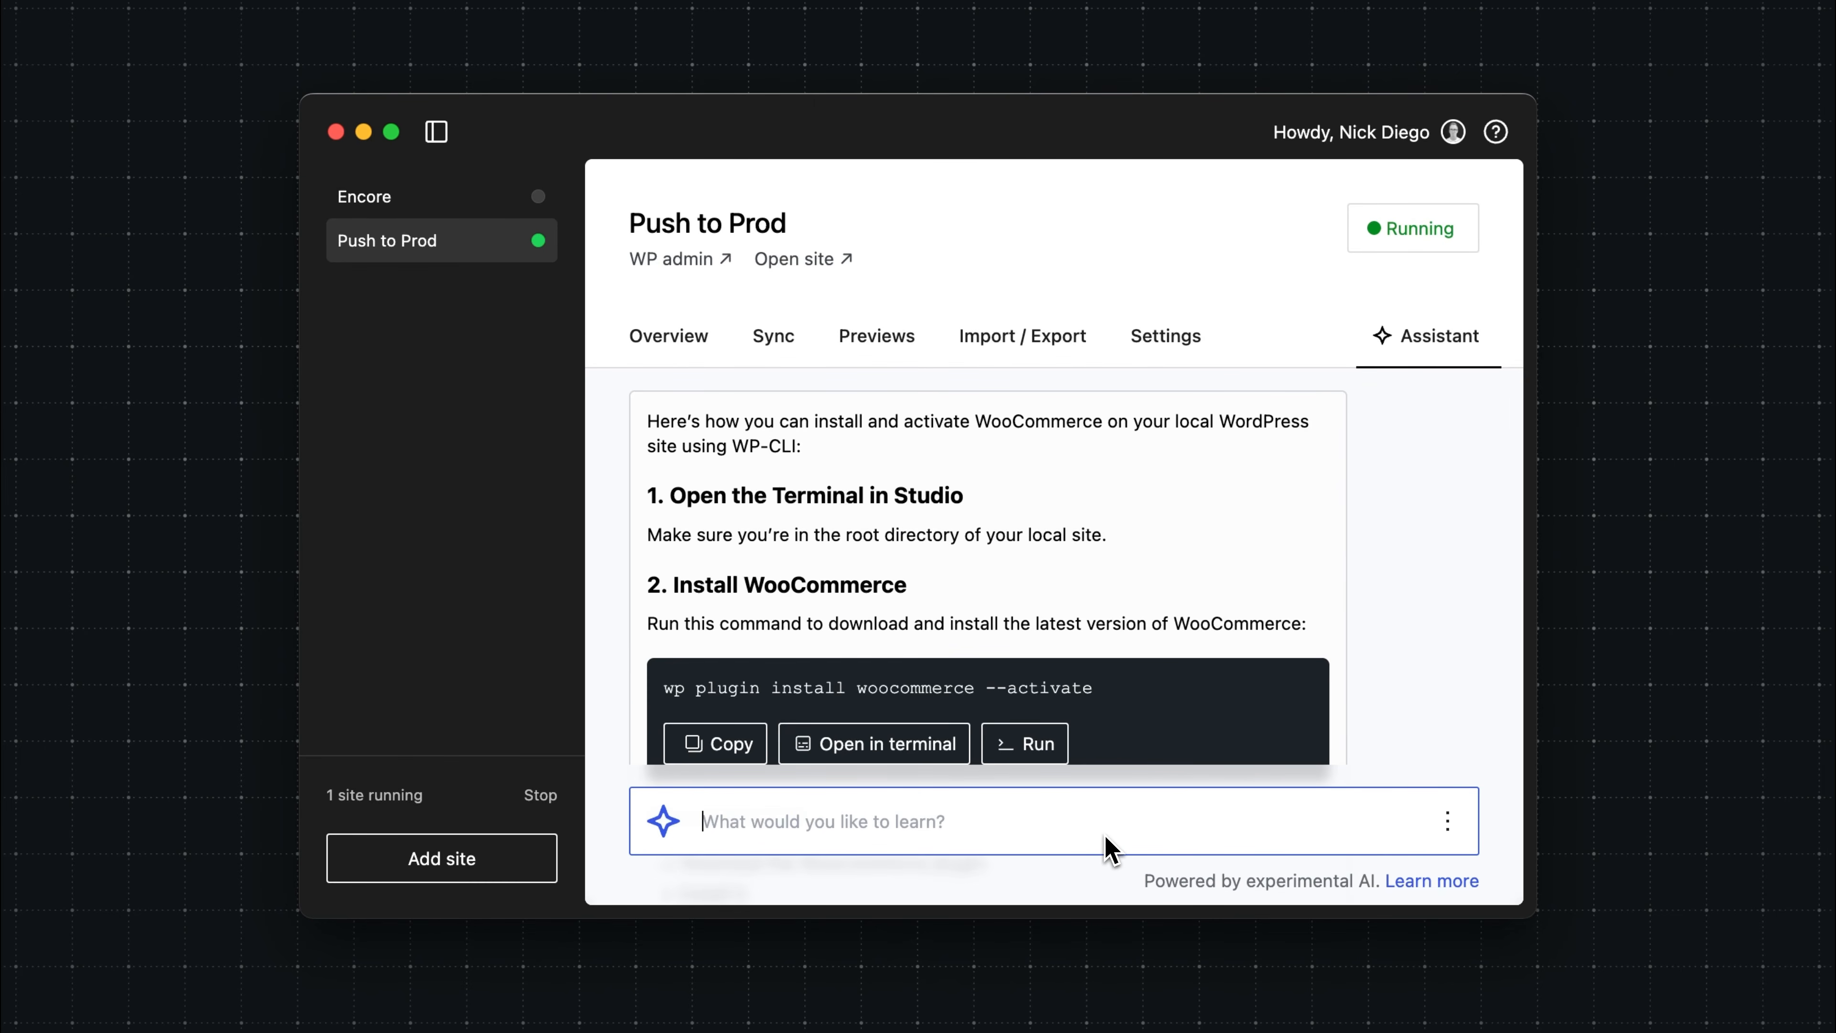
- Run the Assistant's suggested command wp plugin install woocommerce --activate and read through its output and the next steps
scroll(1231, 697, down, 3)
scroll(1236, 699, down, 1)
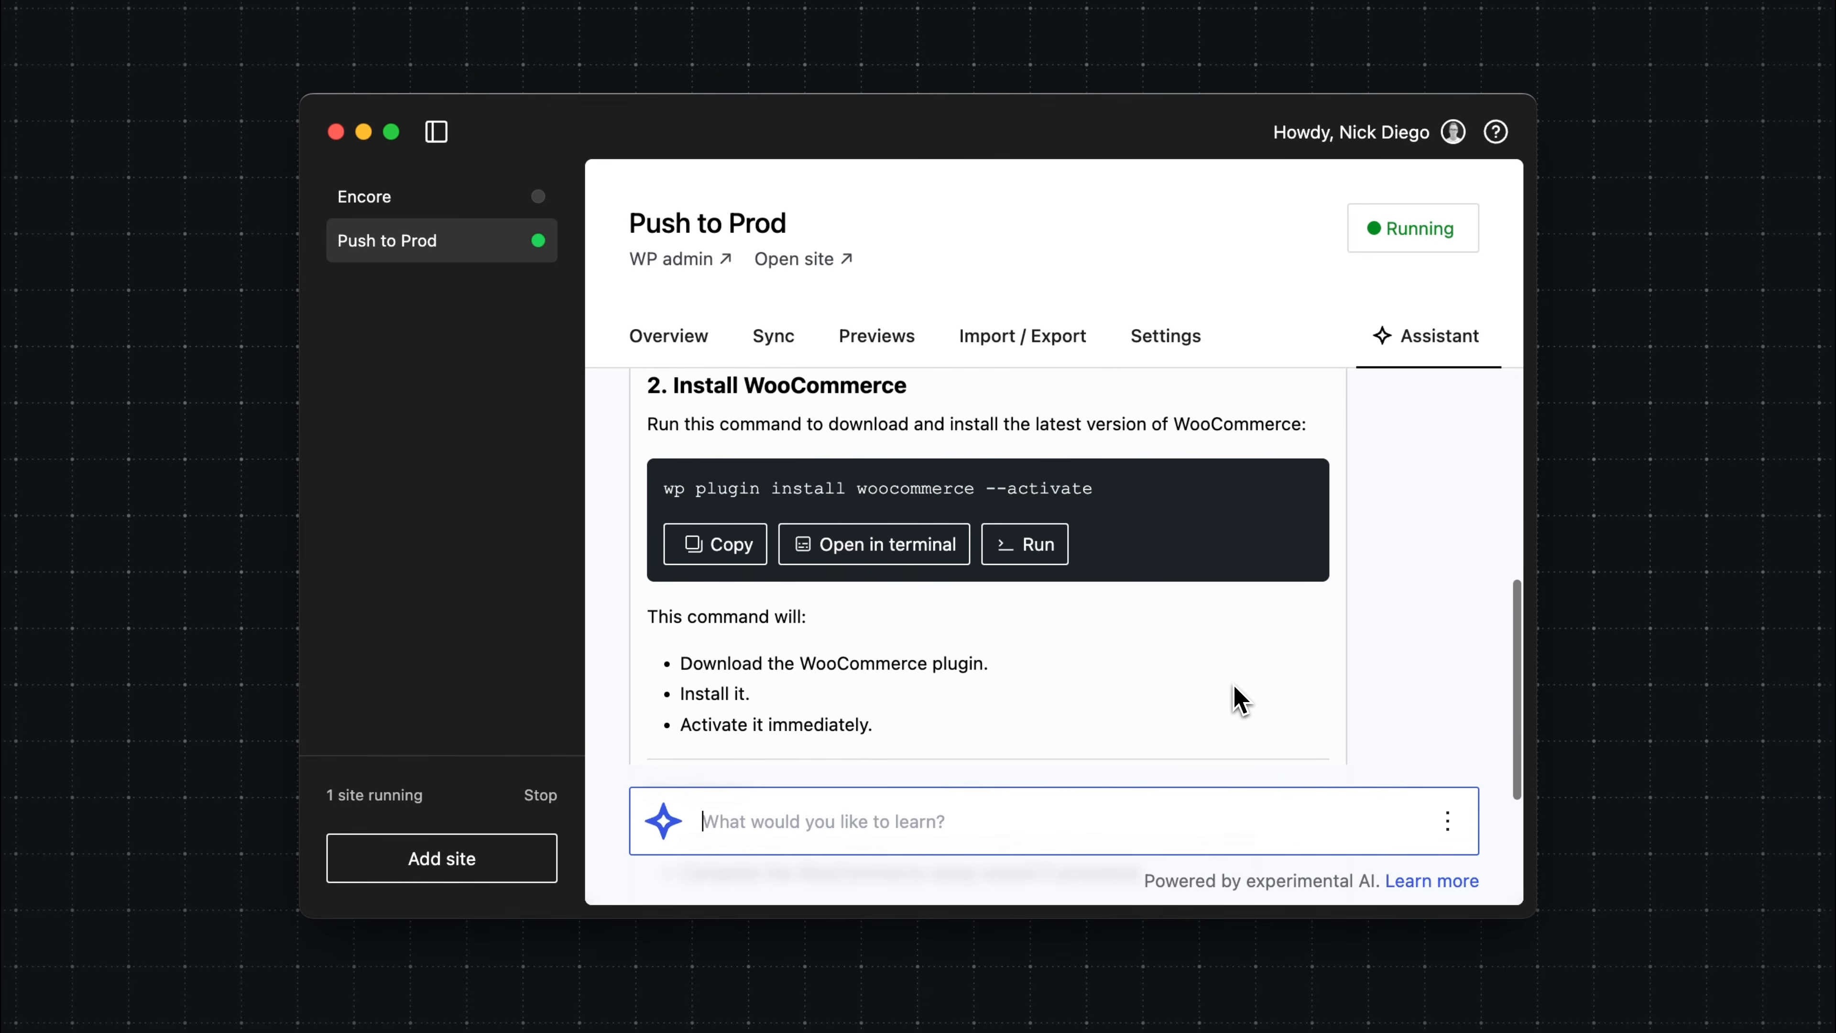
click(1028, 553)
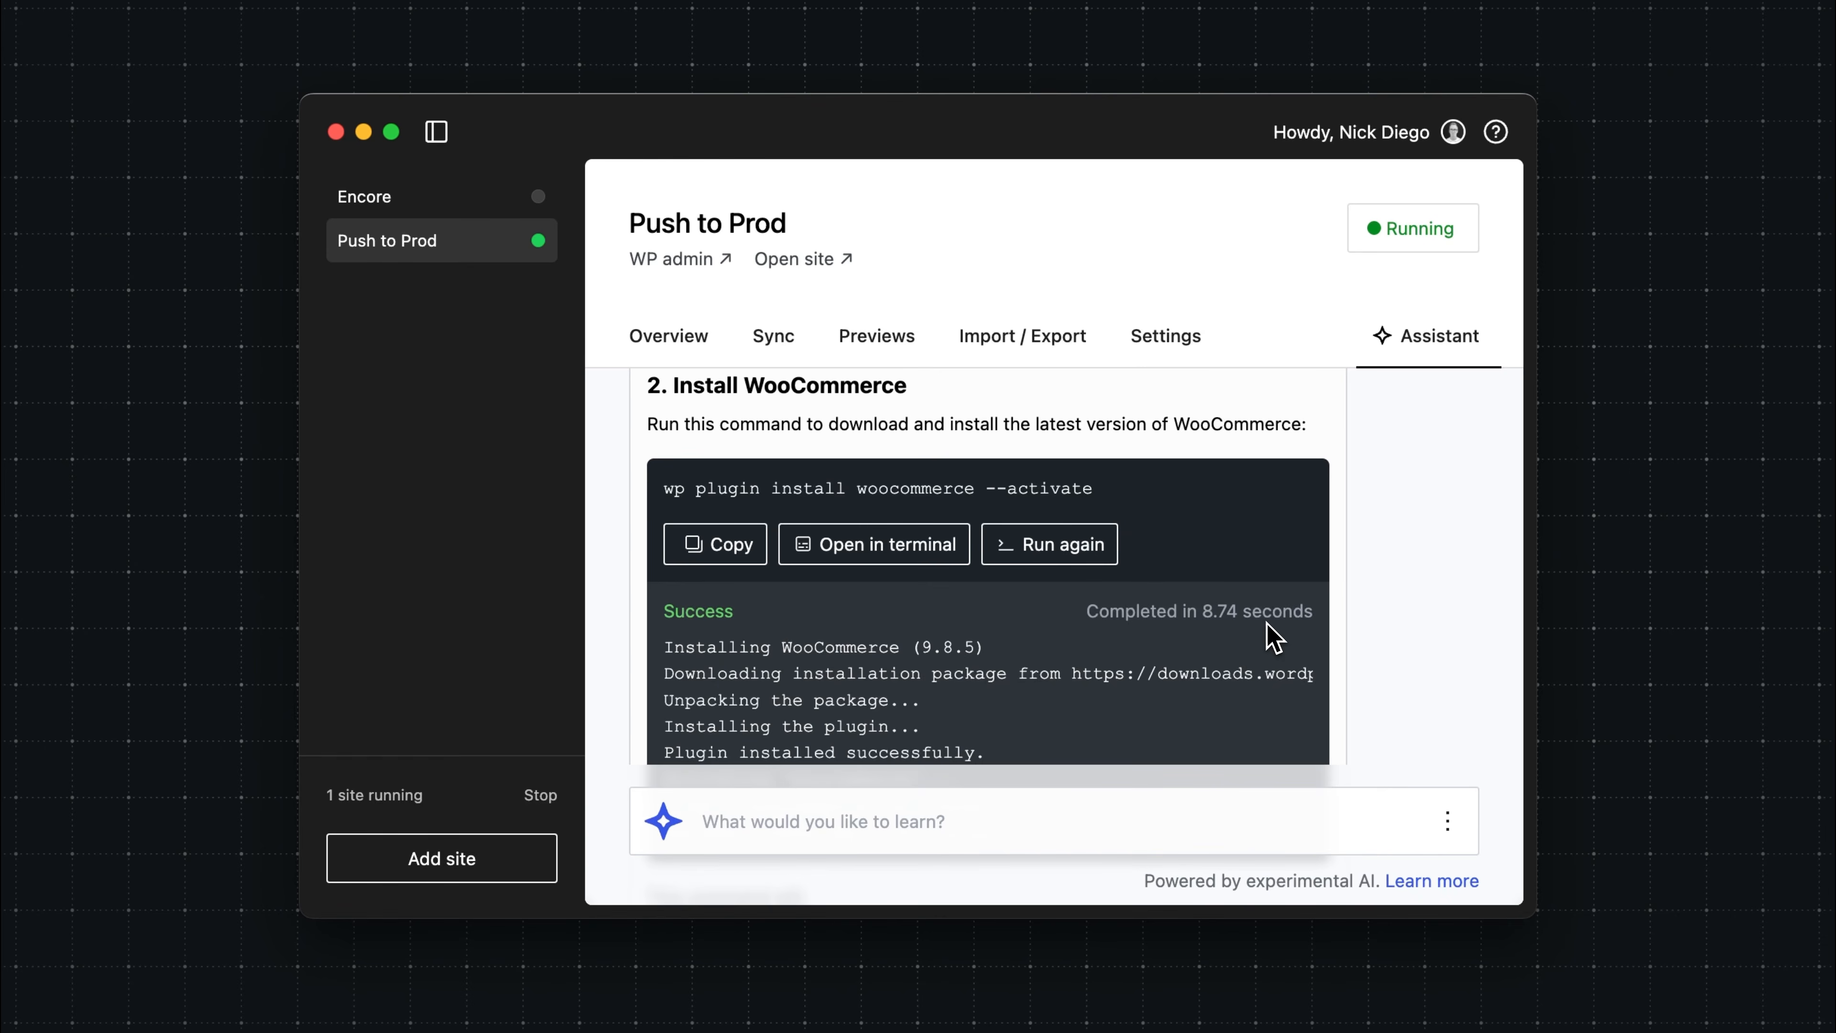
scroll(1272, 636, down, 5)
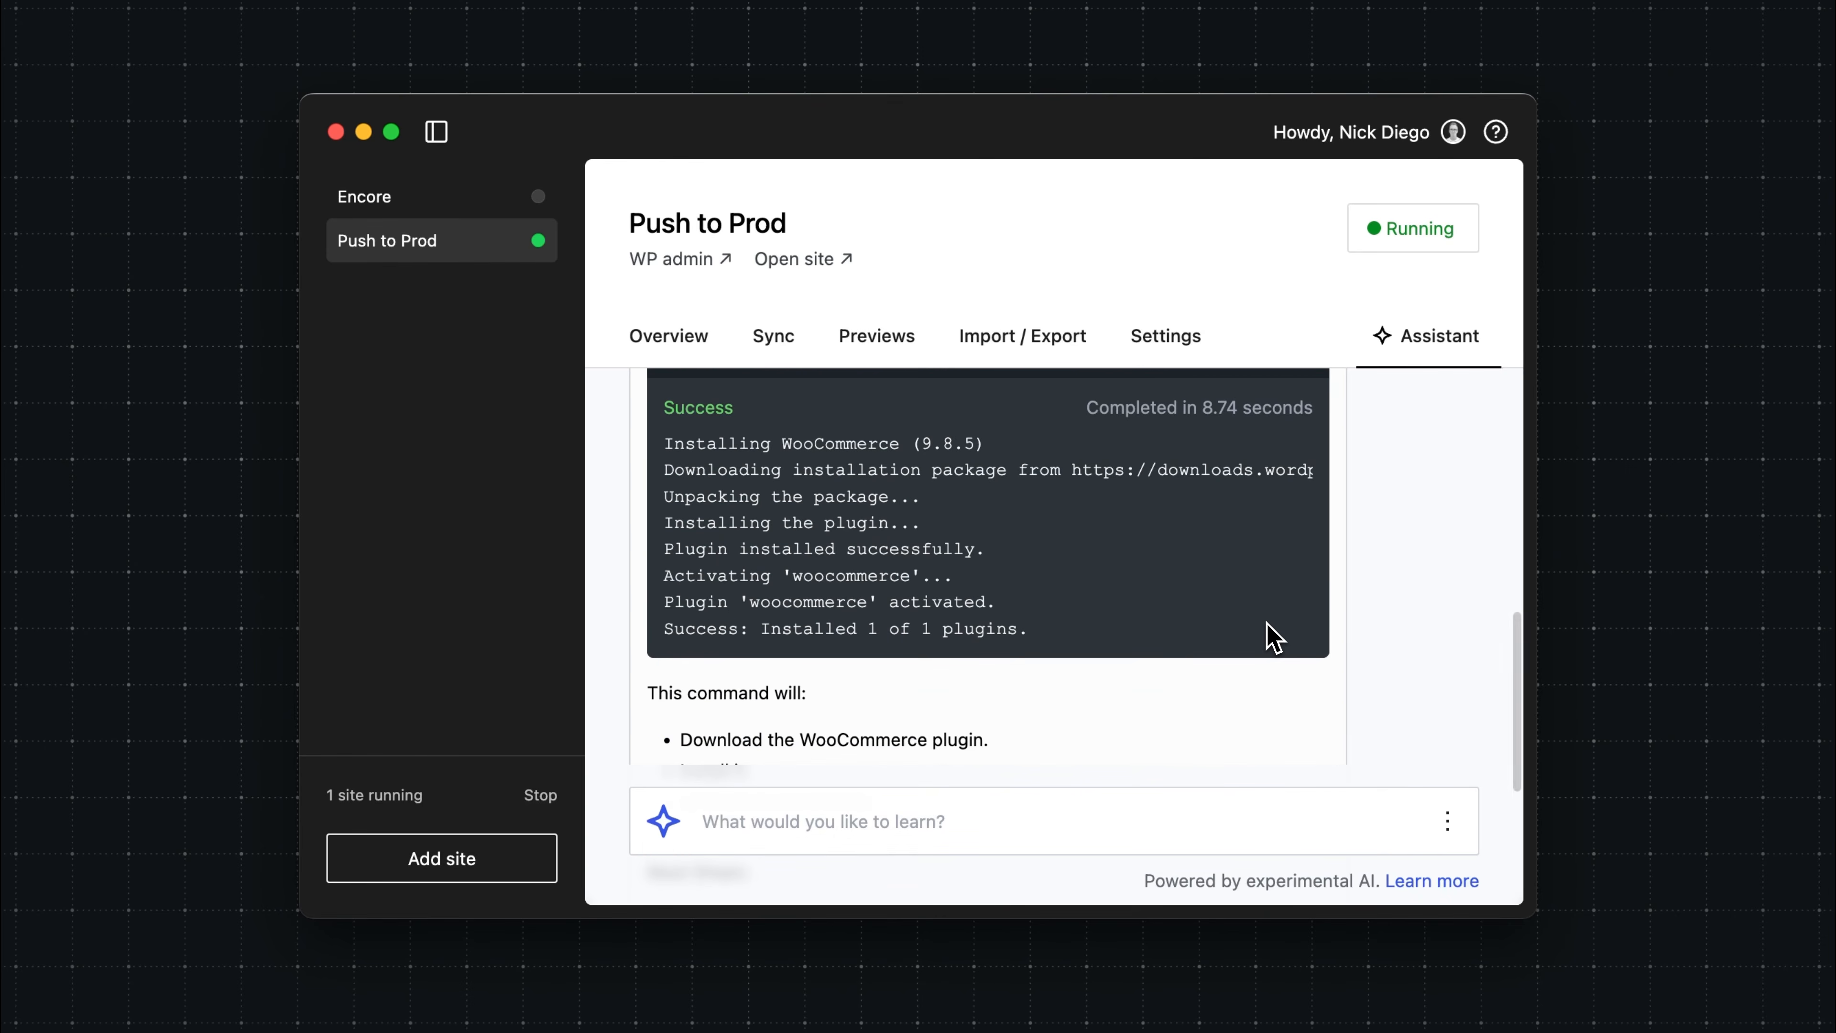
scroll(1272, 637, down, 5)
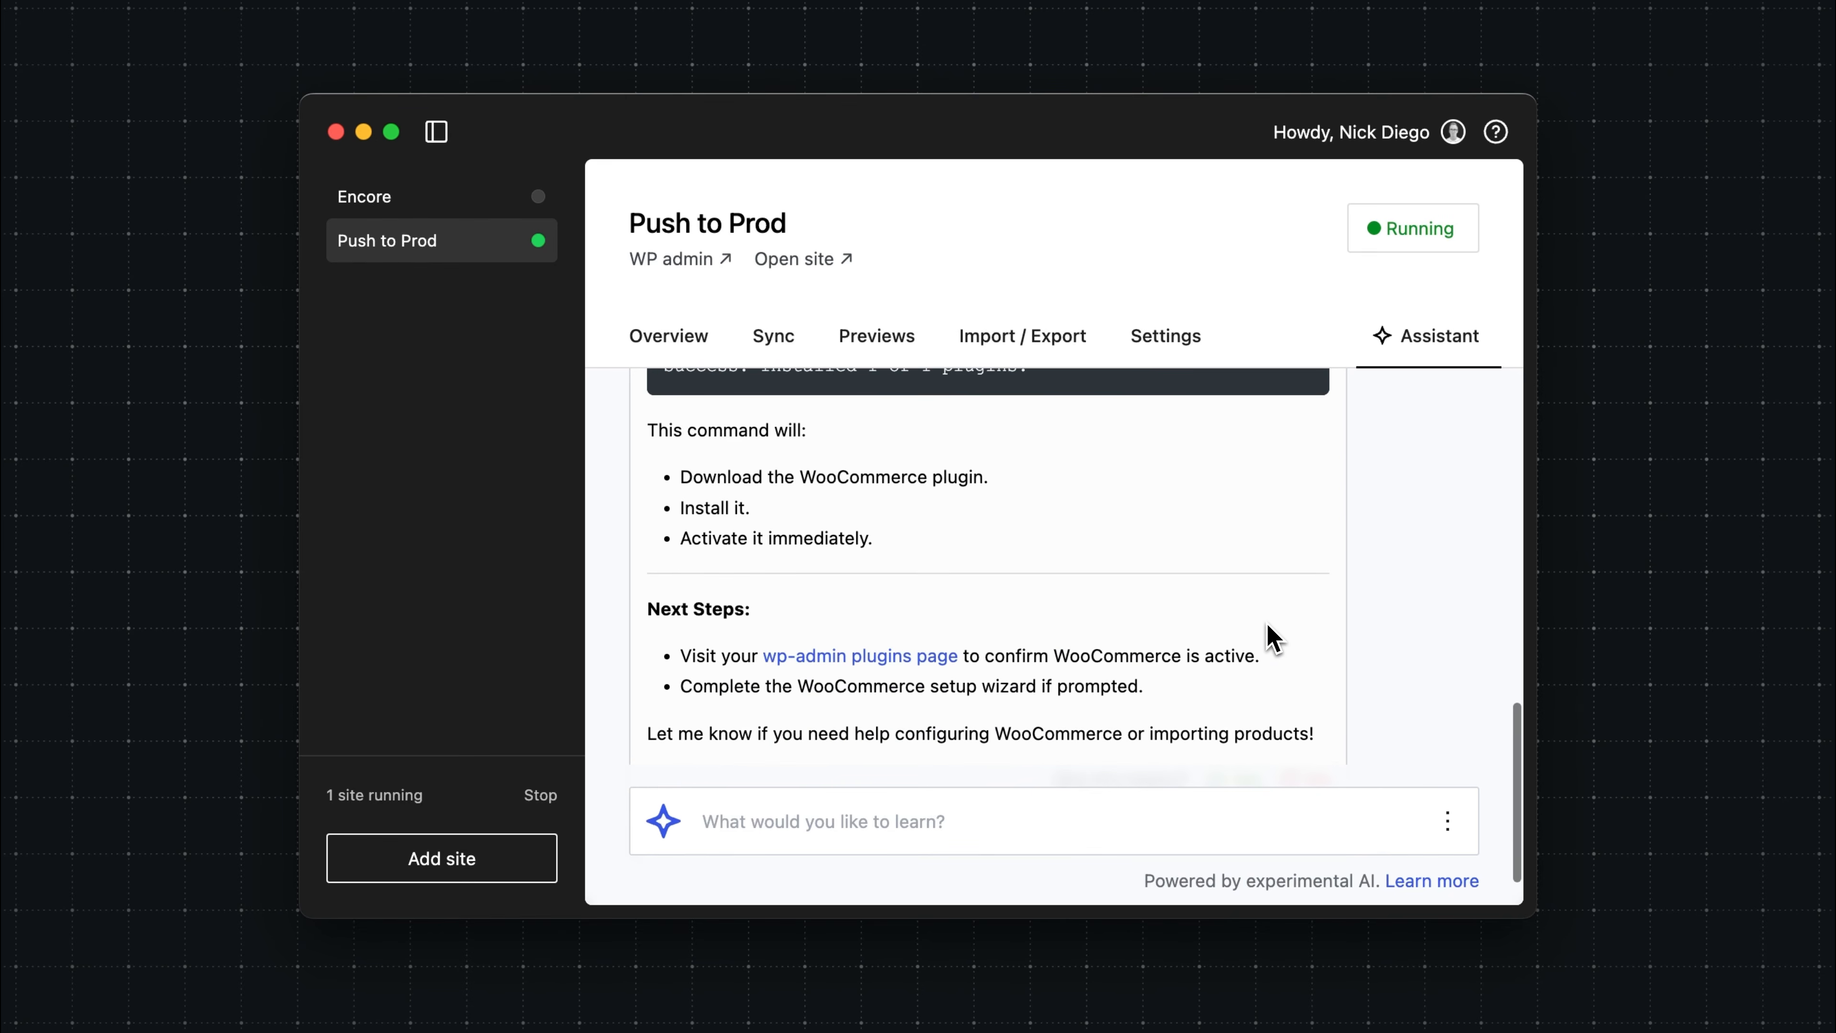
scroll(1273, 637, down, 2)
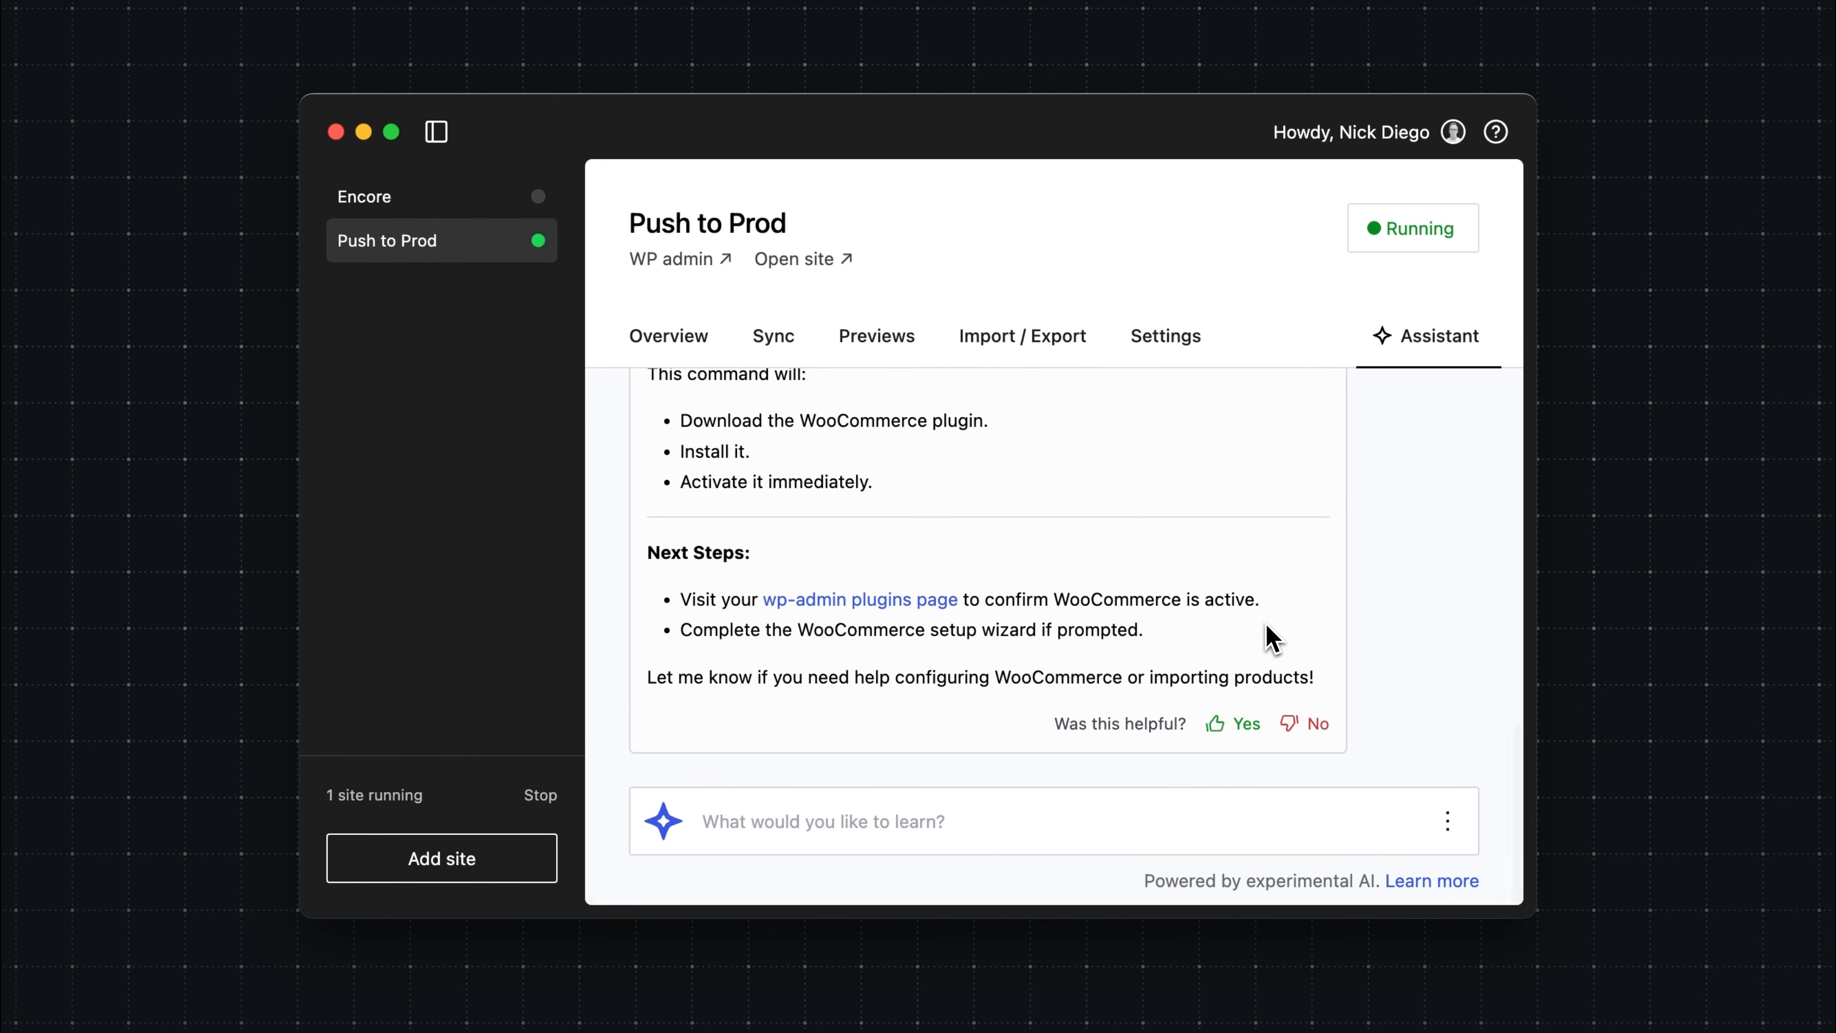
- Follow the answer's wp-admin plugins page link in the browser, then return to WordPress Studio and rate the answer as helpful
click(907, 606)
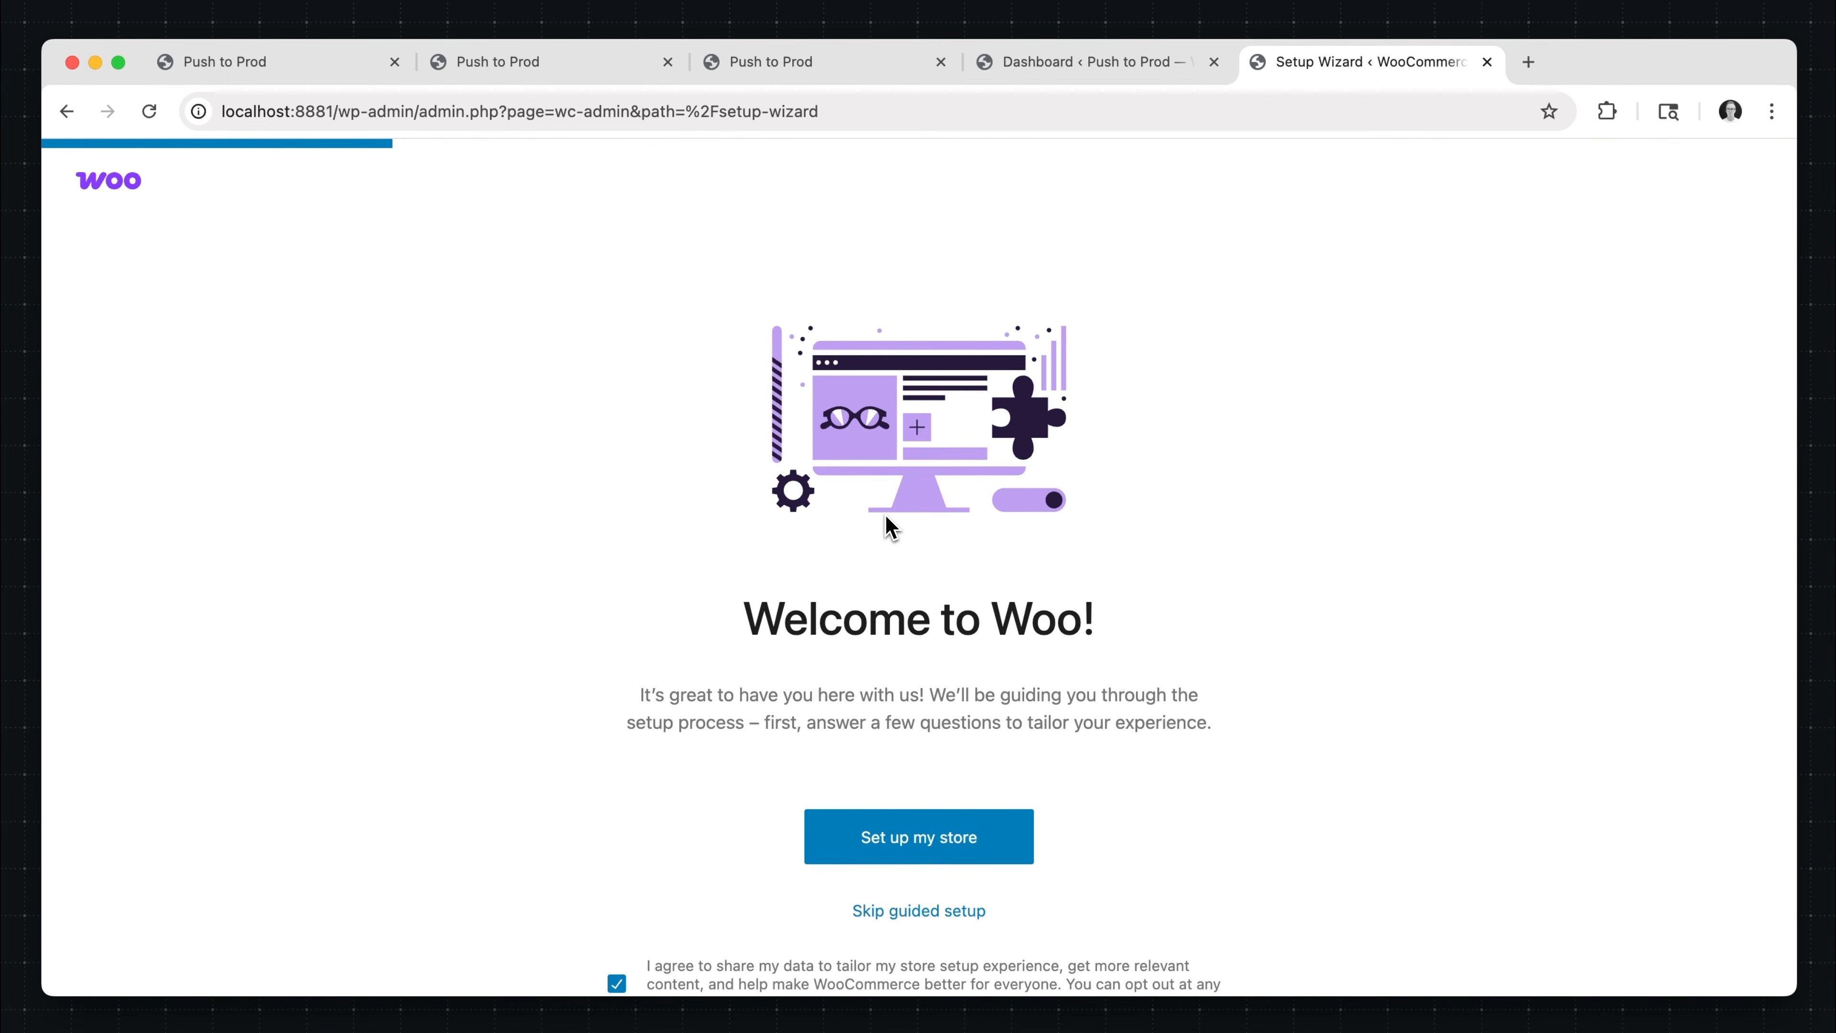
click(95, 62)
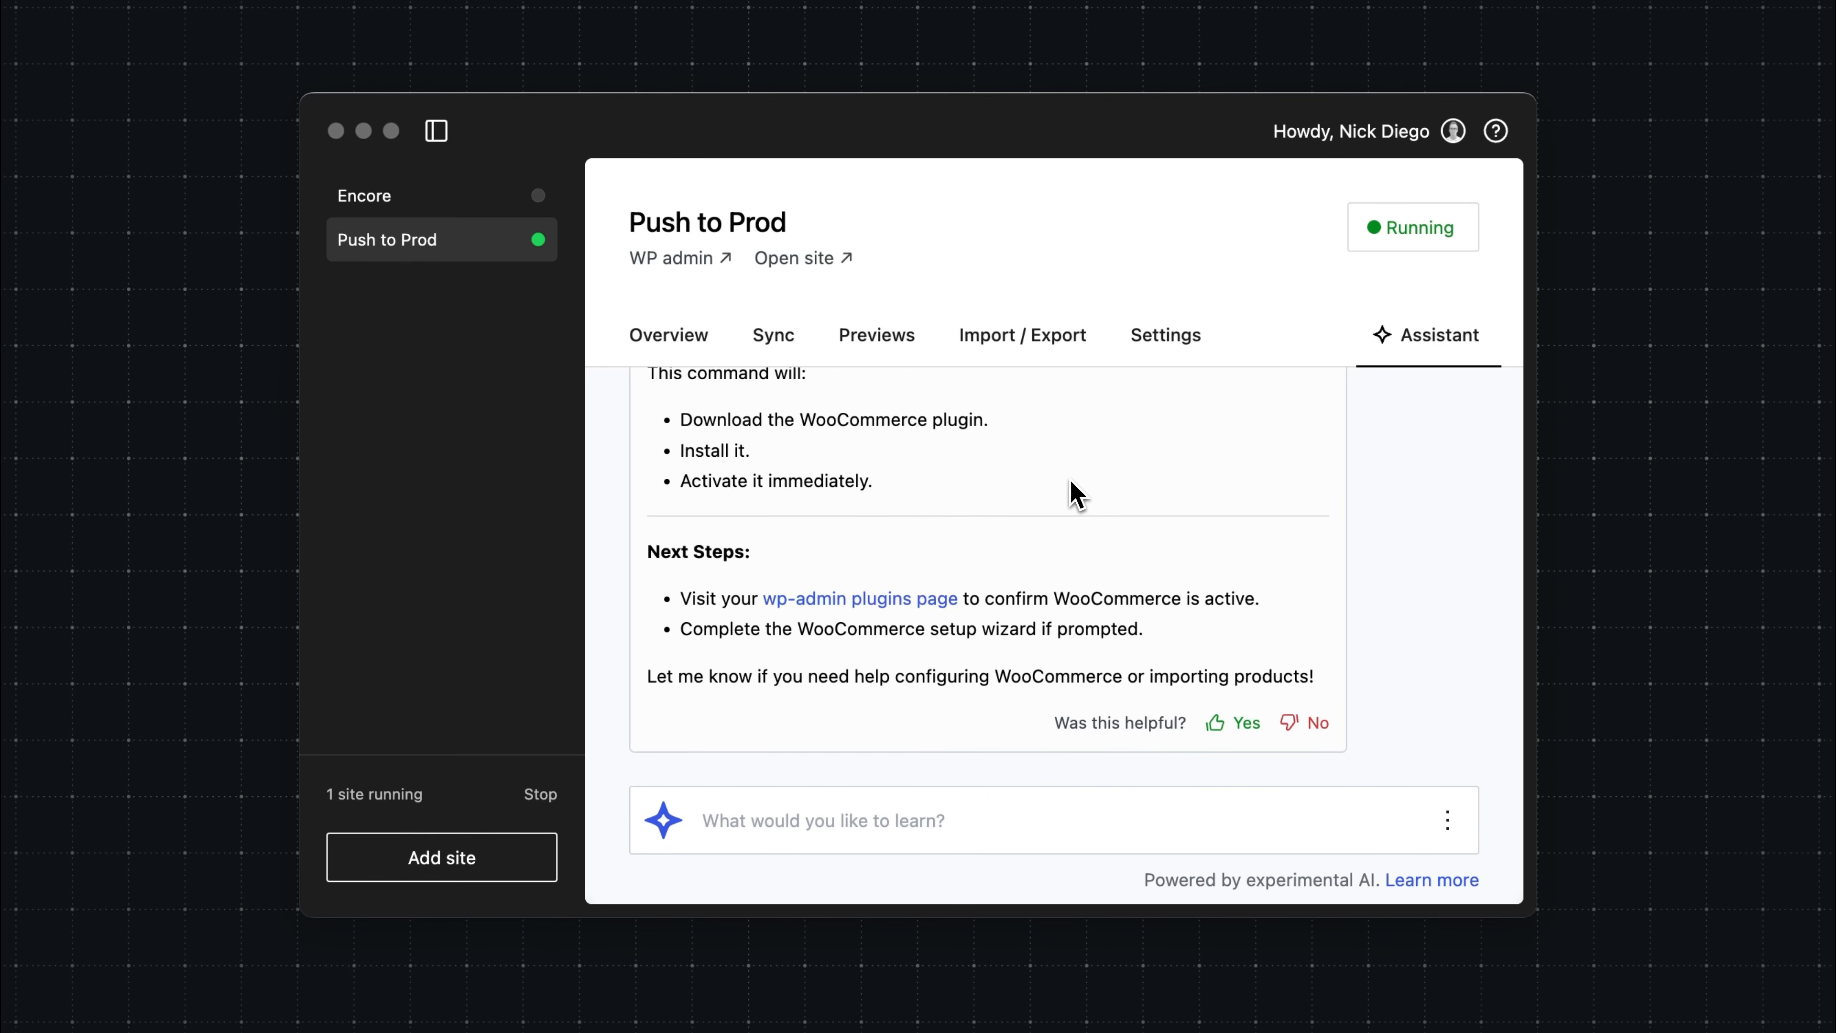
click(1074, 483)
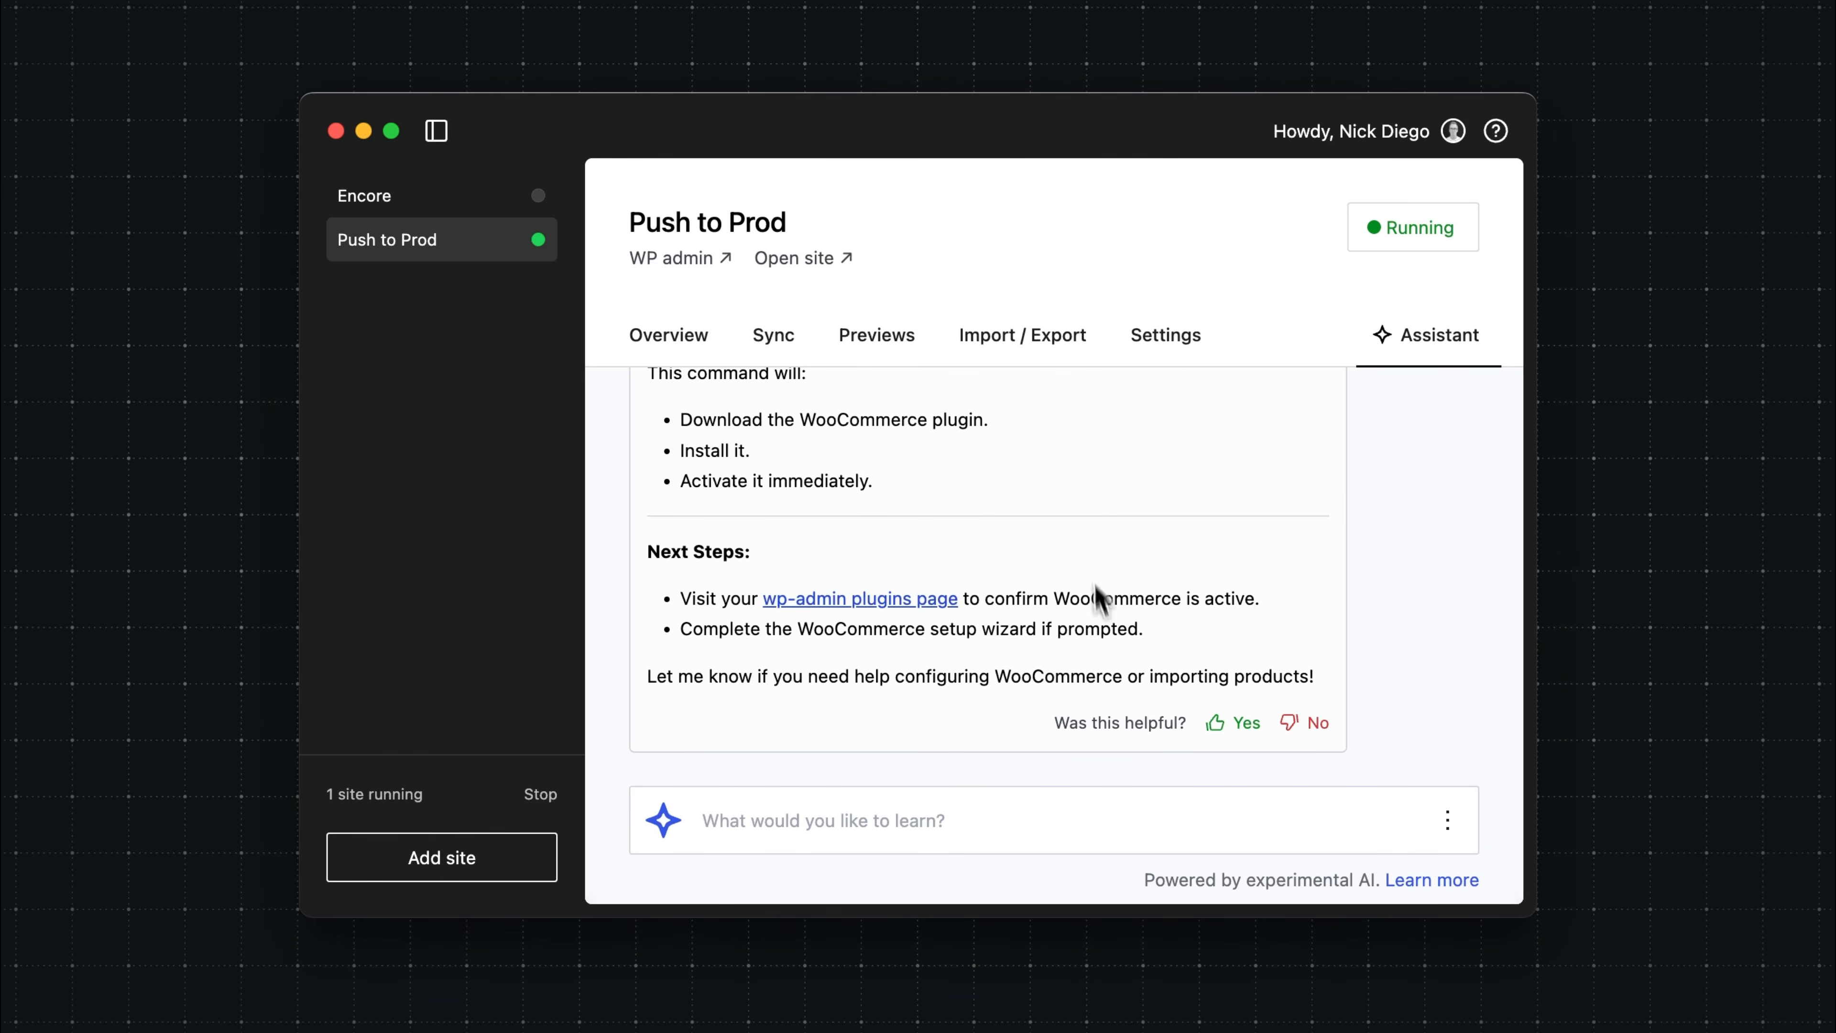
click(1236, 724)
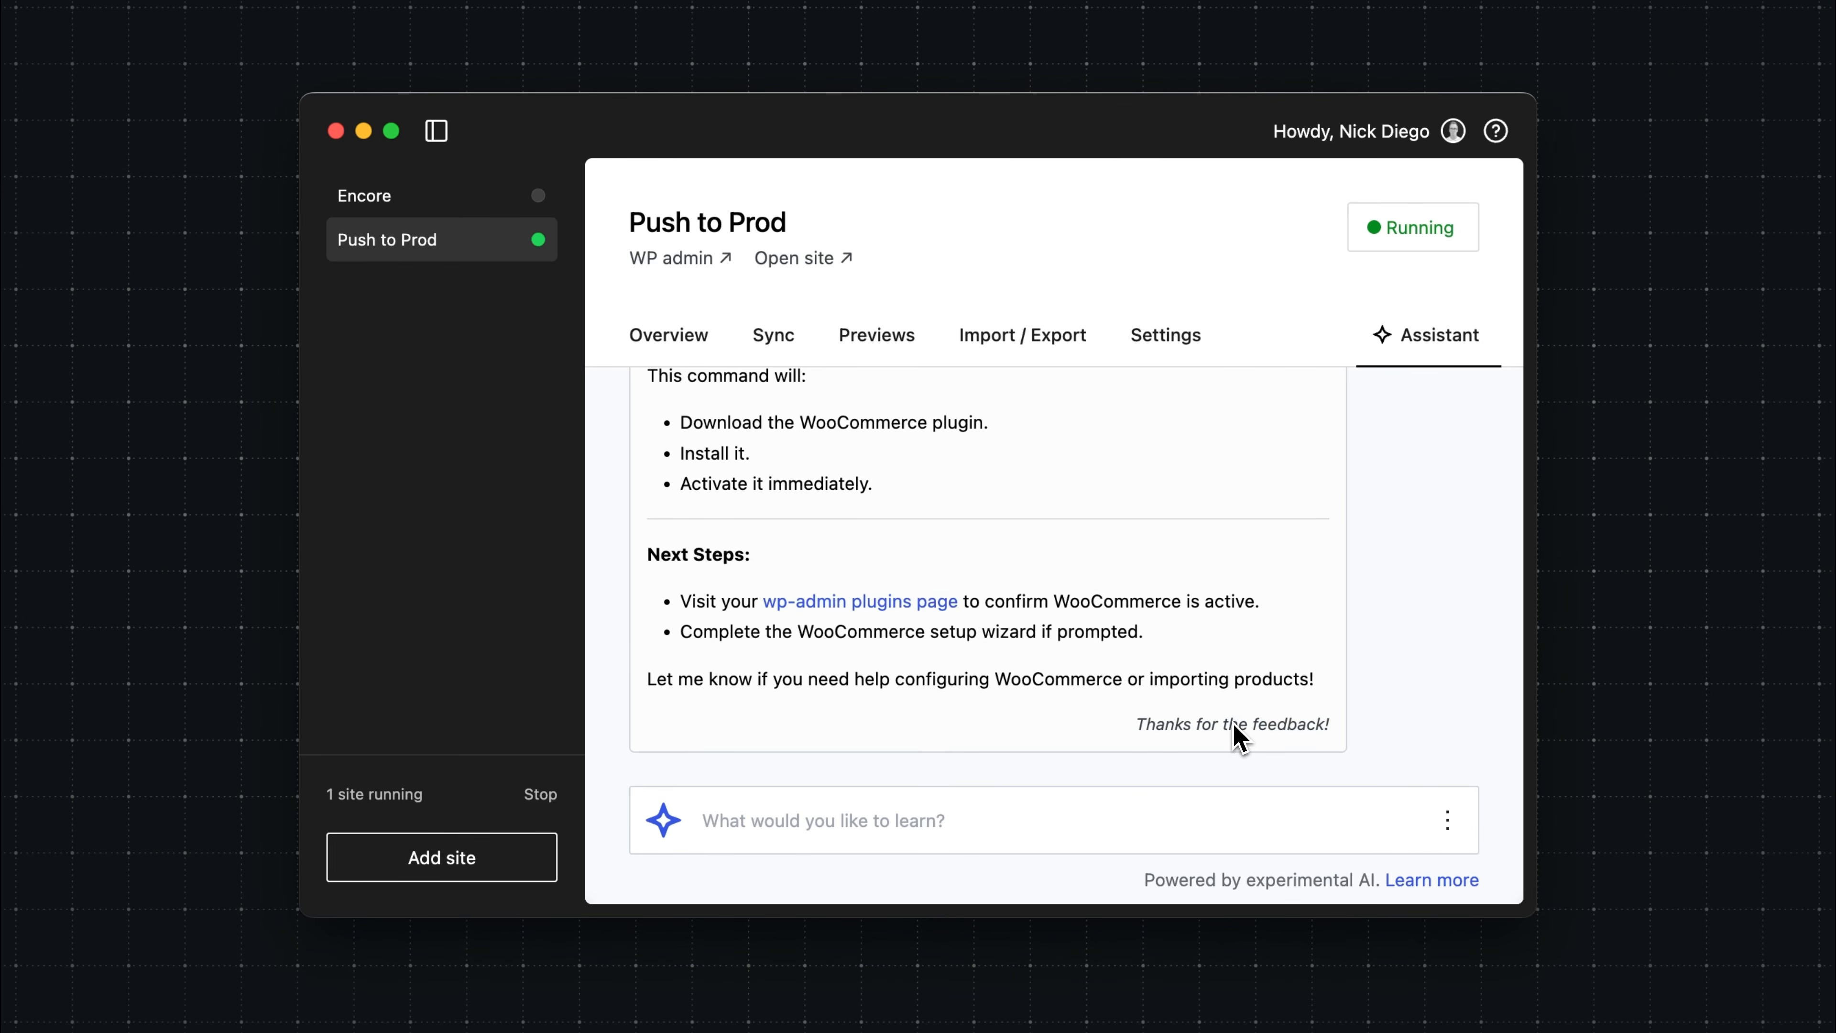